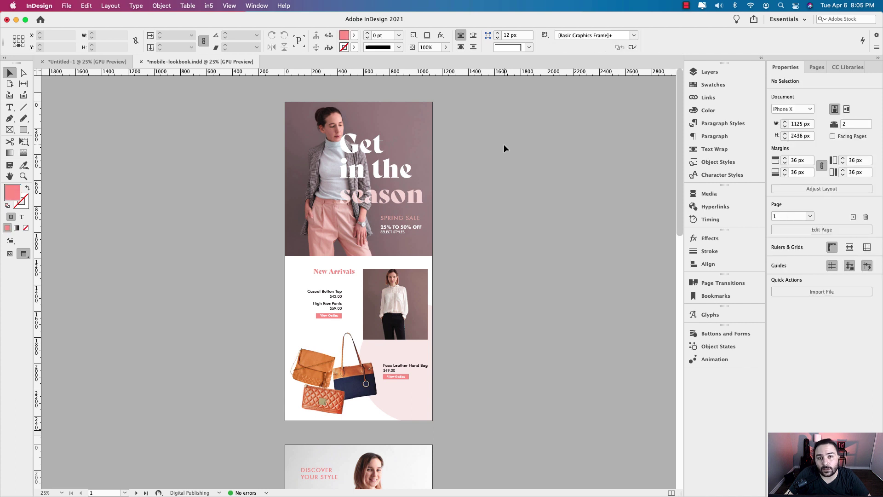
Step: Create a new mobile document from the iPhone X preset with 2 pages and no primary text frame
left_click(66, 6)
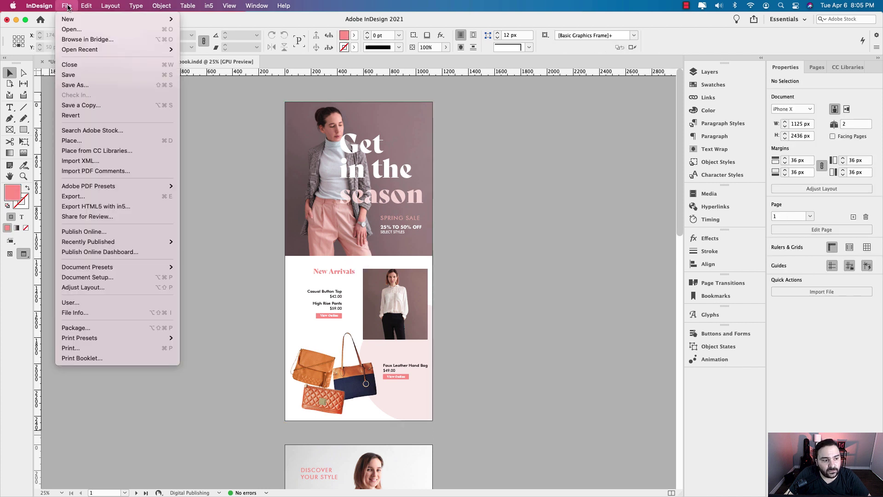
mouse_move(69, 20)
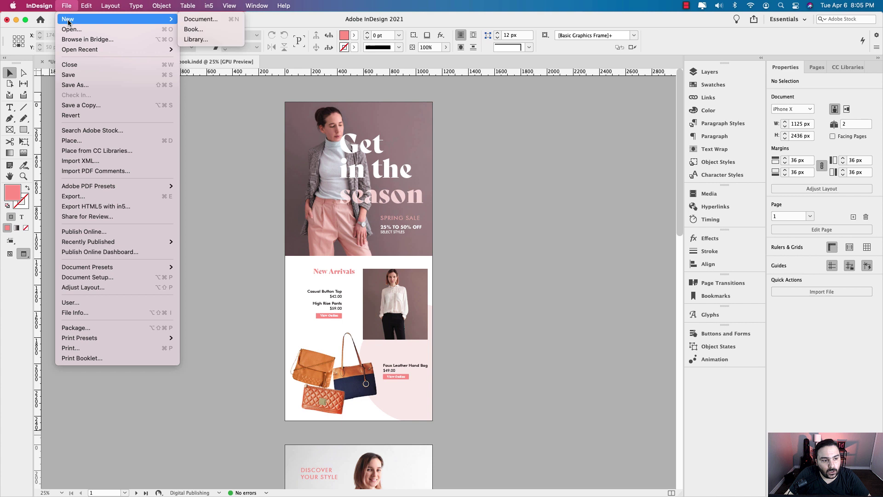
left_click(209, 19)
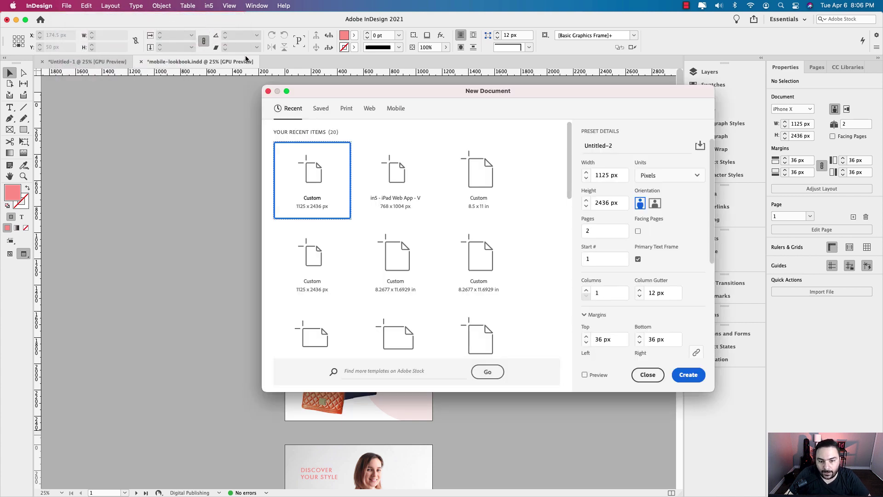
left_click(395, 110)
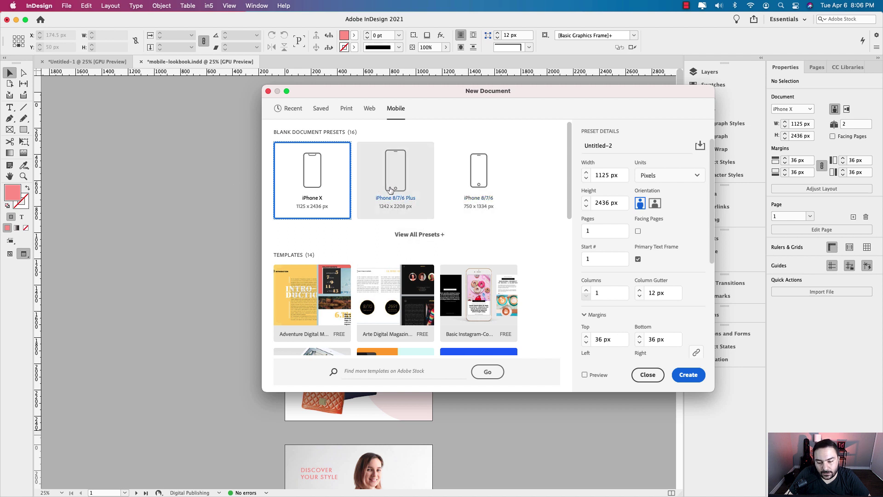
left_click(607, 203)
key("Tab")
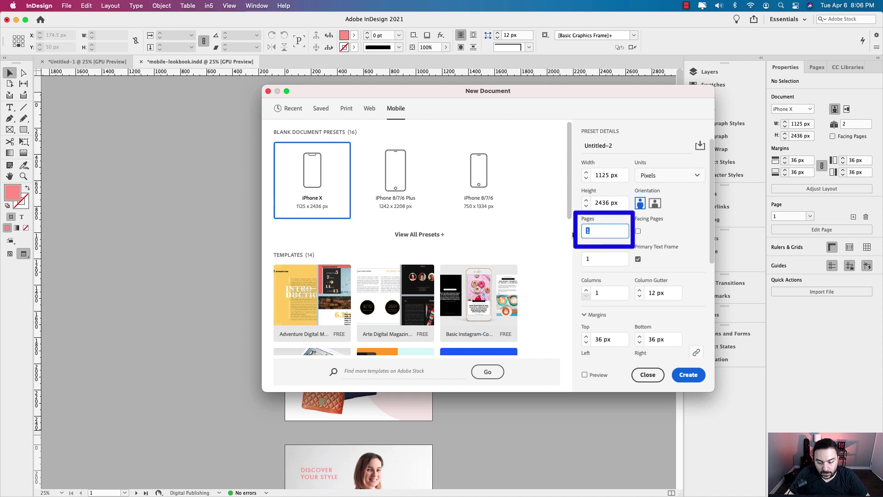
type("2")
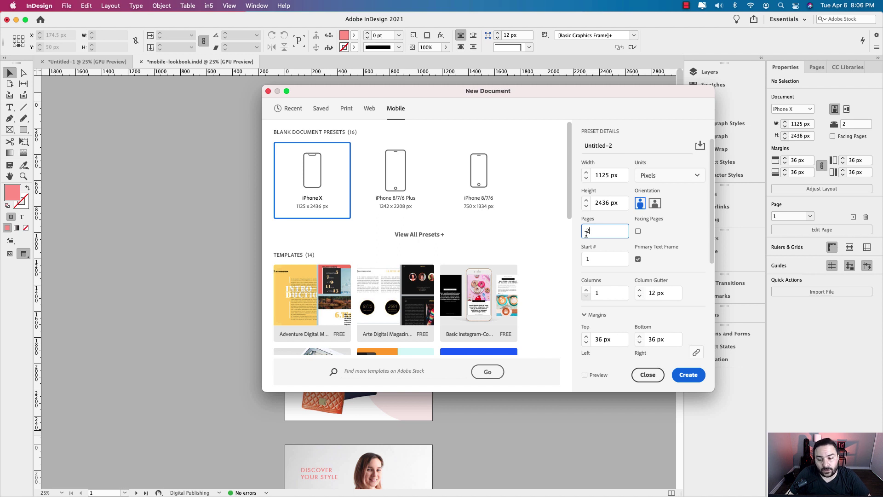
left_click(637, 259)
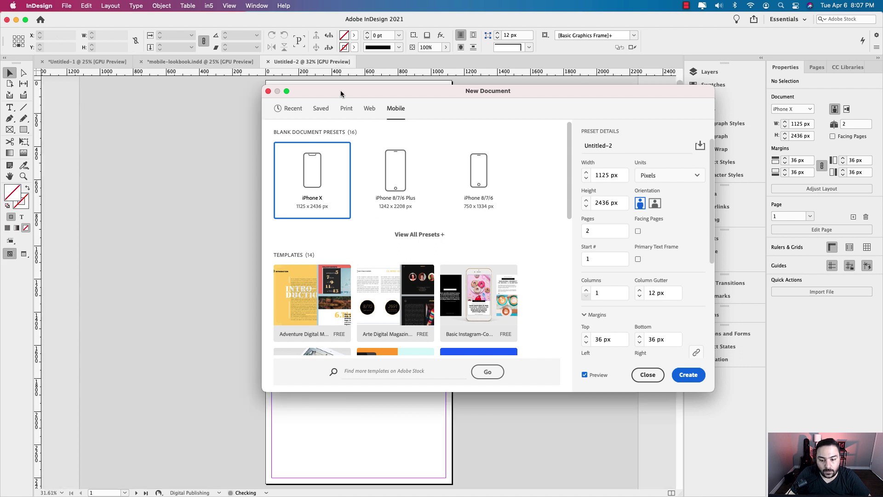
left_click_drag(340, 90, 323, 119)
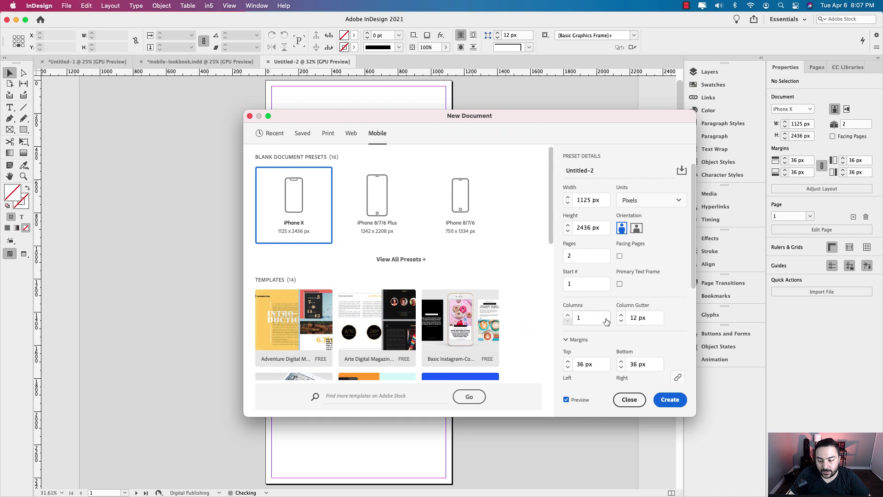
left_click(669, 402)
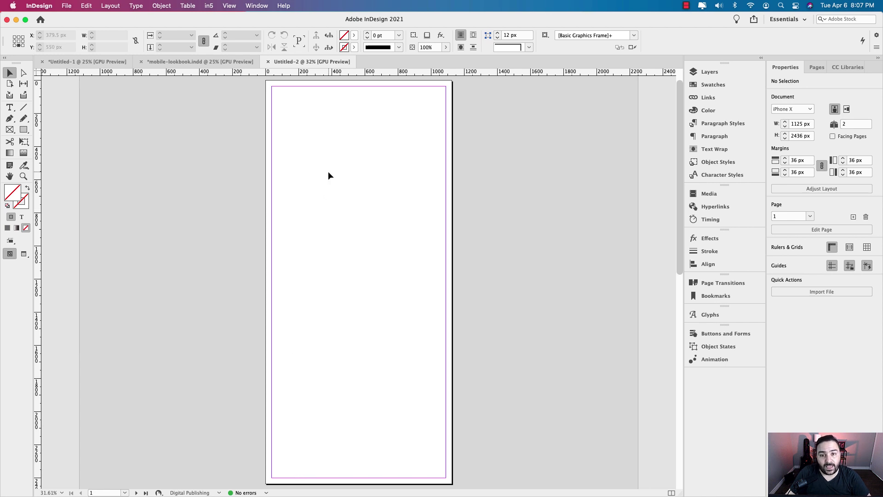
Step: Choose the Essentials workspace and set the document's page height to 5000 px
left_click(804, 21)
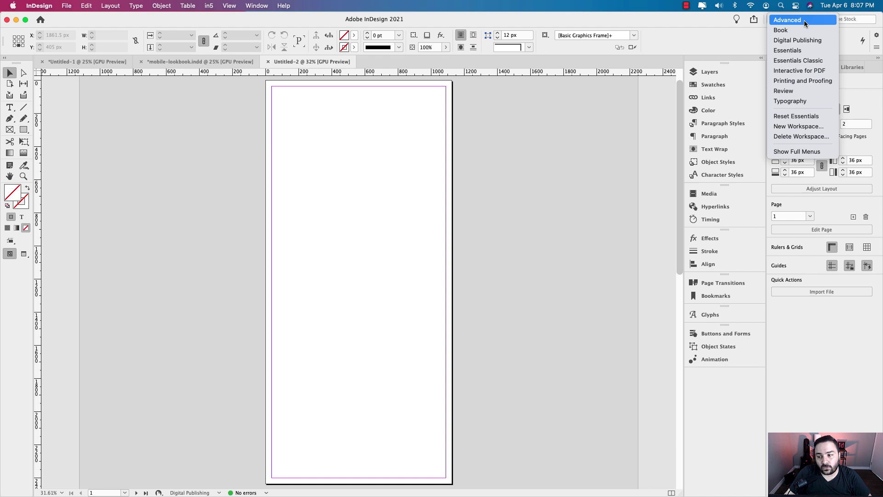
left_click(798, 54)
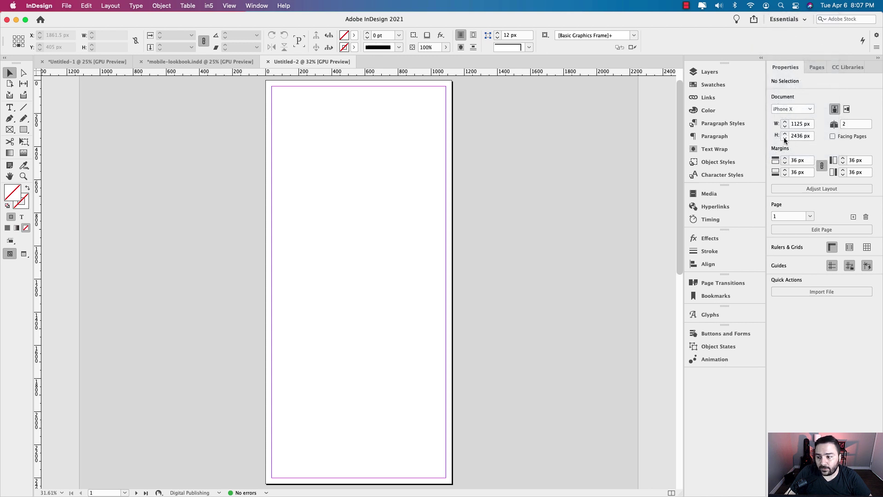
left_click(808, 137)
left_click_drag(808, 137, 780, 136)
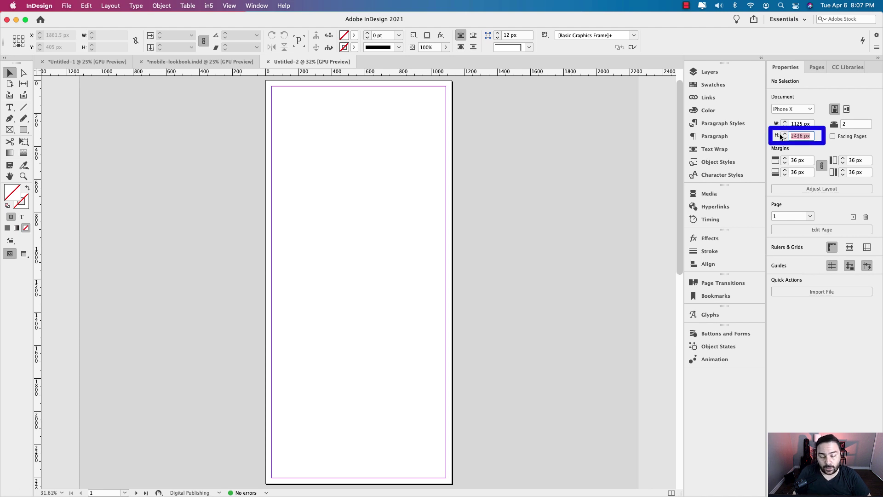
type("5000")
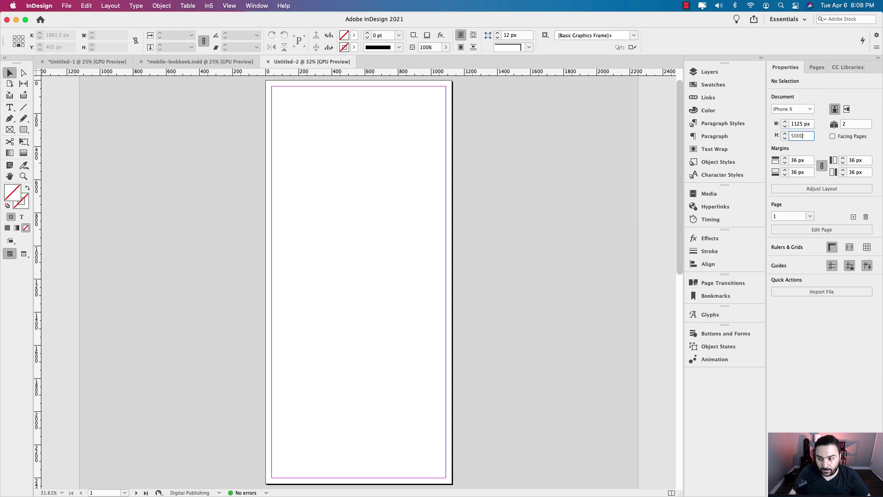
key("Return")
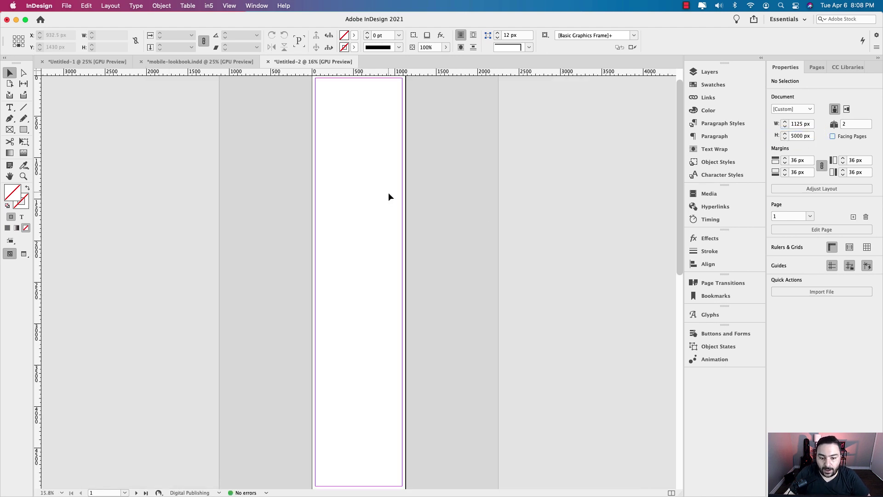
scroll(388, 192, "down", 5)
scroll(388, 193, "down", 5)
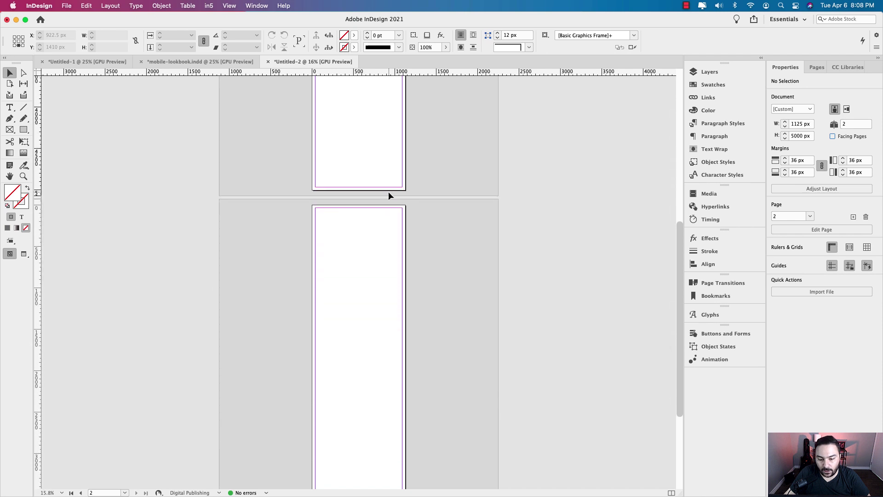
scroll(388, 192, "up", 5)
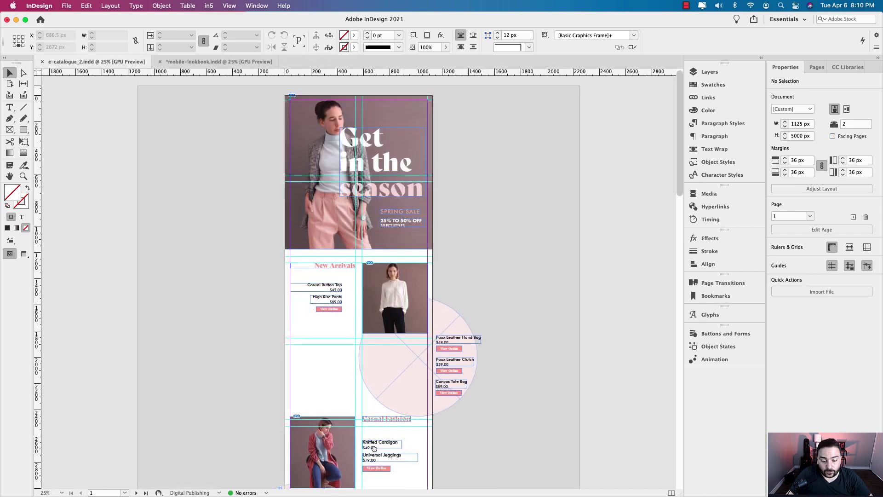
Step: Look over the product sections on the first page of the e-catalogue down to its end
scroll(375, 373, "down", 3)
scroll(374, 414, "down", 4)
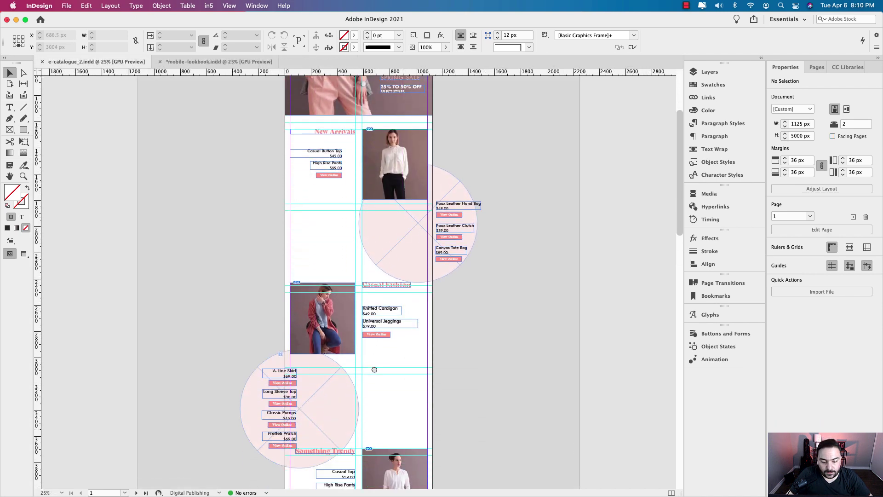
scroll(381, 422, "down", 8)
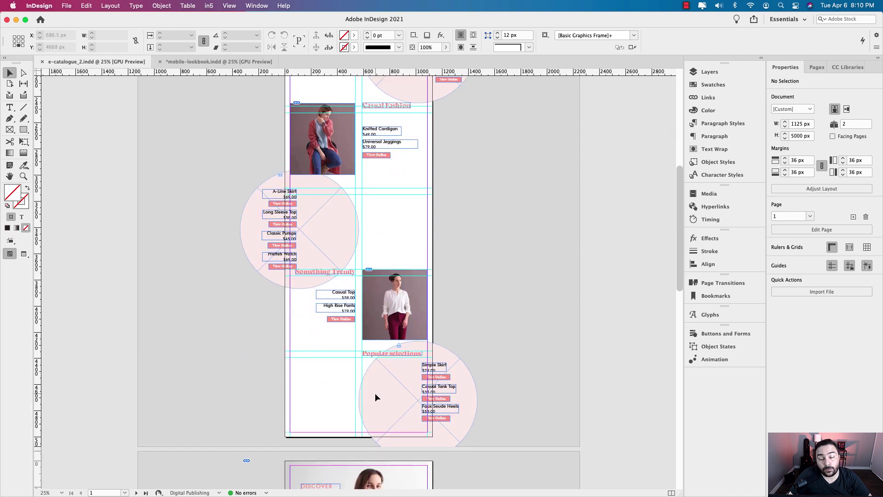
scroll(391, 285, "up", 6)
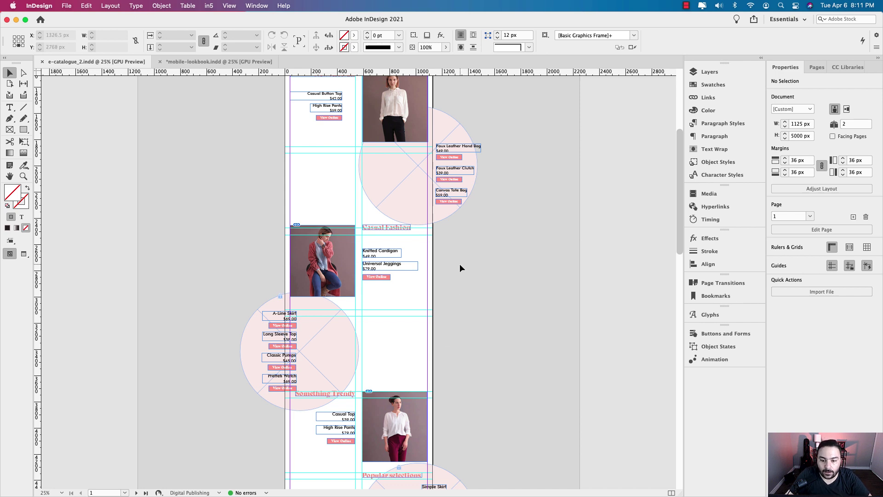
Step: Load the three bag images for placing and place the tasselled handbag in the empty area above the Casual Fashion model photo
scroll(462, 265, "up", 3)
scroll(470, 259, "right", 10)
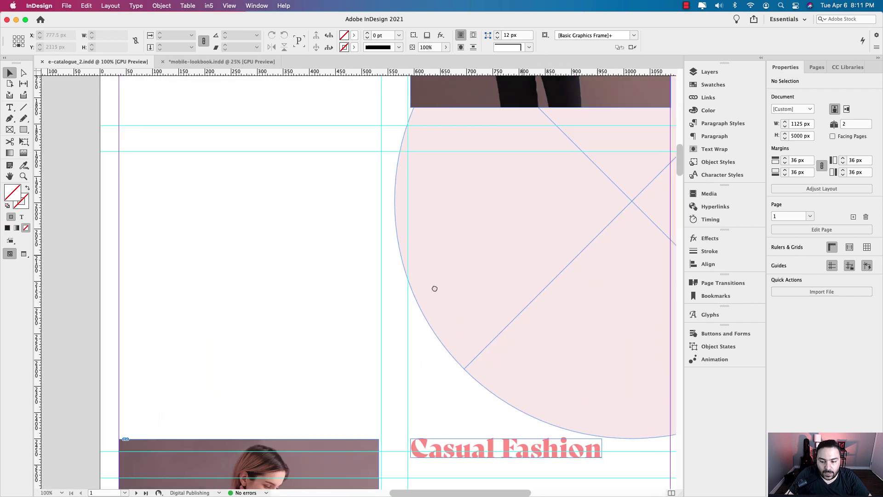
scroll(486, 265, "left", 3)
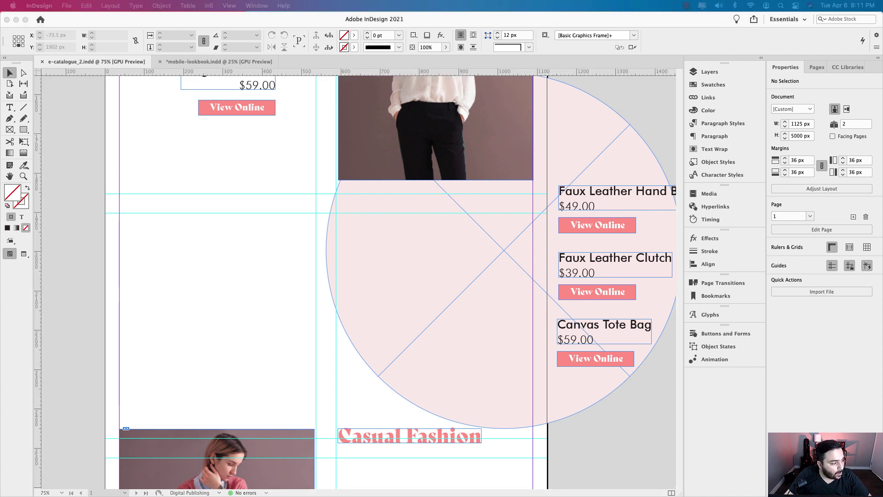
left_click_drag(14, 193, 258, 247)
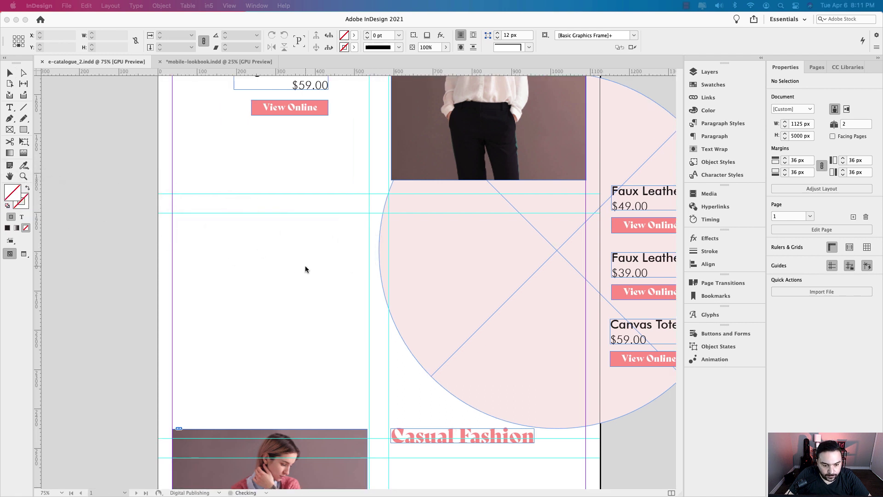
key("Right")
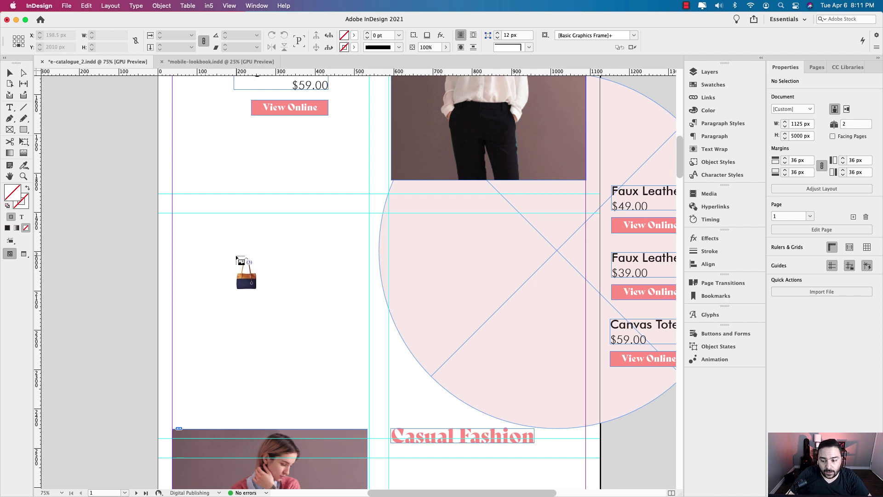
key("Right")
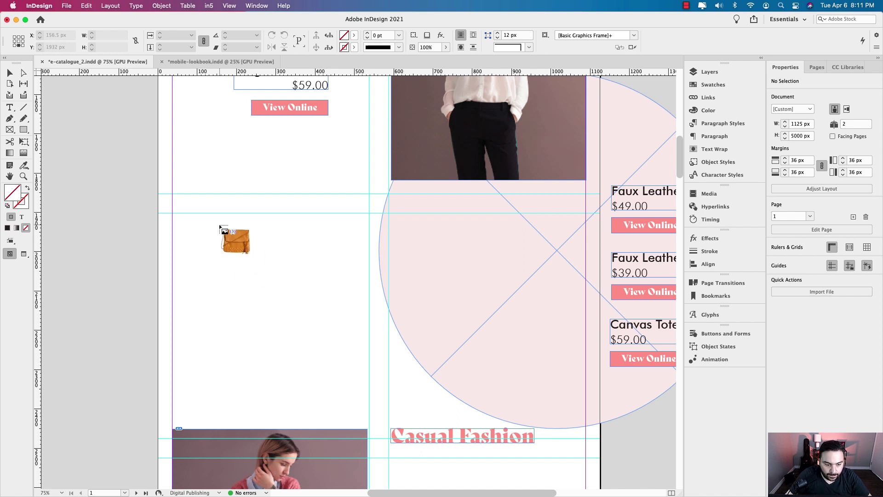
left_click_drag(201, 203, 353, 397)
key("Escape")
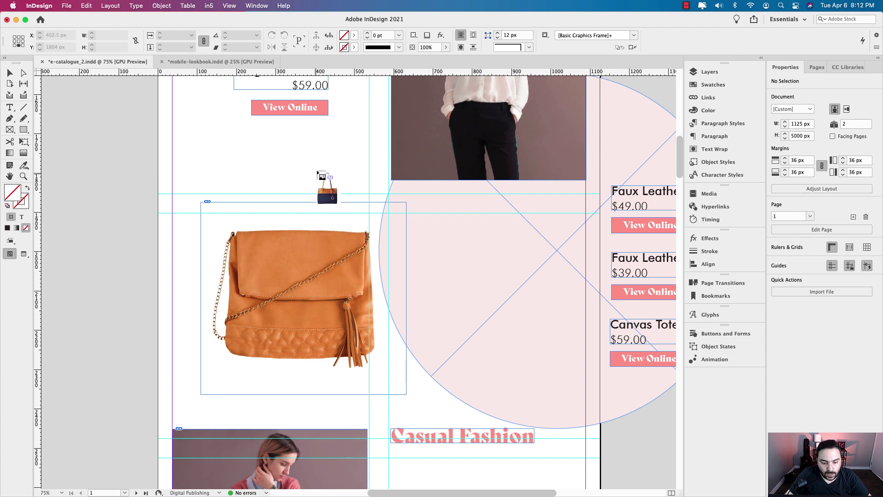
Step: Place the navy tote about 362 by 545 px and the quilted clutch about 461 by 364 px beside the handbag
left_click_drag(317, 168, 518, 384)
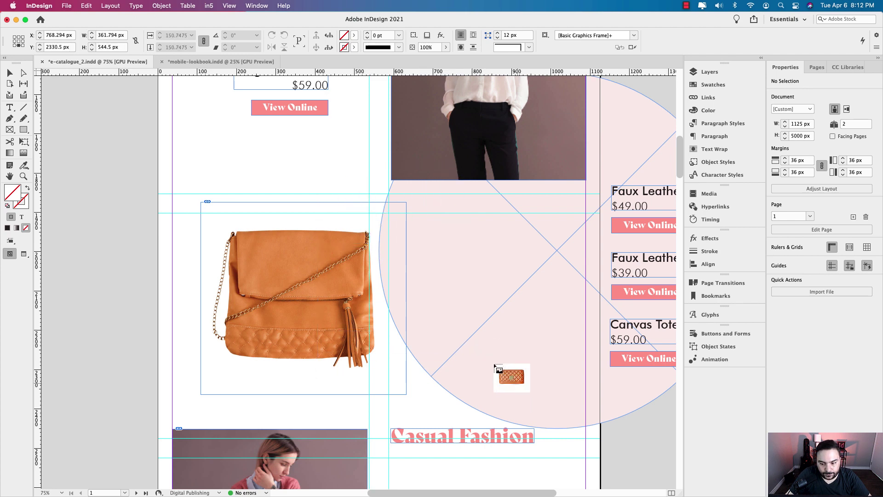
scroll(483, 325, "right", 5)
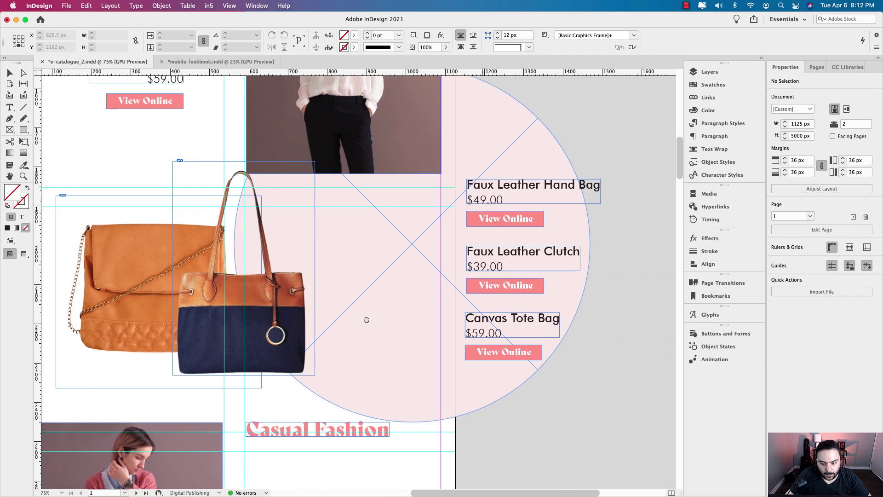
left_click_drag(284, 227, 466, 390)
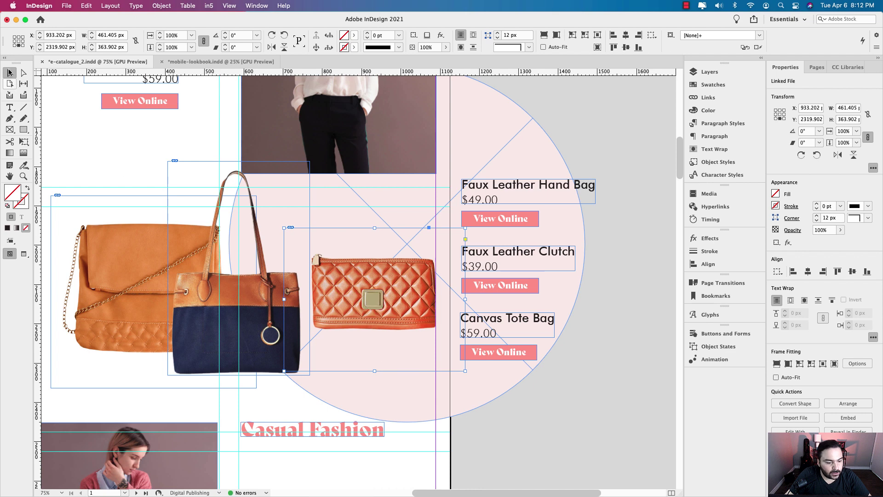
Step: Move the tote onto the pink circle, overlap the clutch on the tasselled handbag, and raise the handbag slightly
left_click_drag(229, 291, 311, 294)
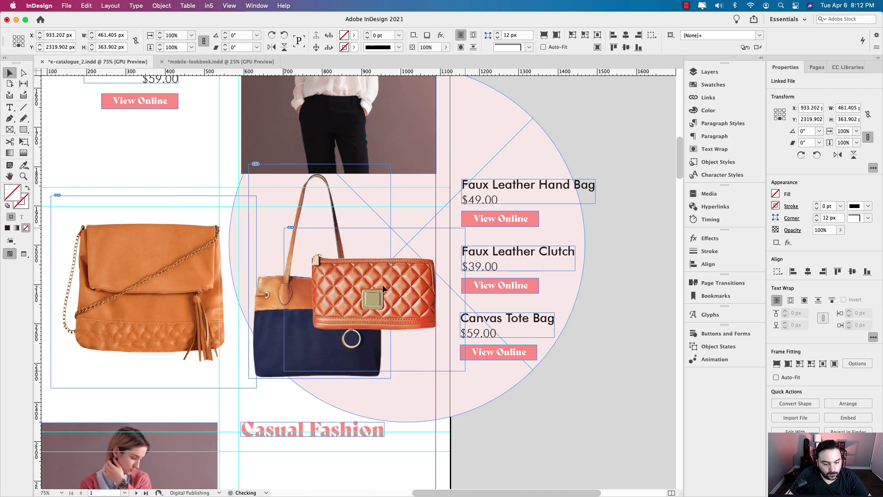
left_click_drag(382, 284, 185, 299)
left_click_drag(133, 209, 123, 176)
scroll(239, 317, "left", 5)
Step: Crop the tasselled handbag's frame to about 436 by 356 px and move the handbag to the right behind the clutch
left_click_drag(233, 340, 240, 305)
left_click_drag(132, 223, 141, 227)
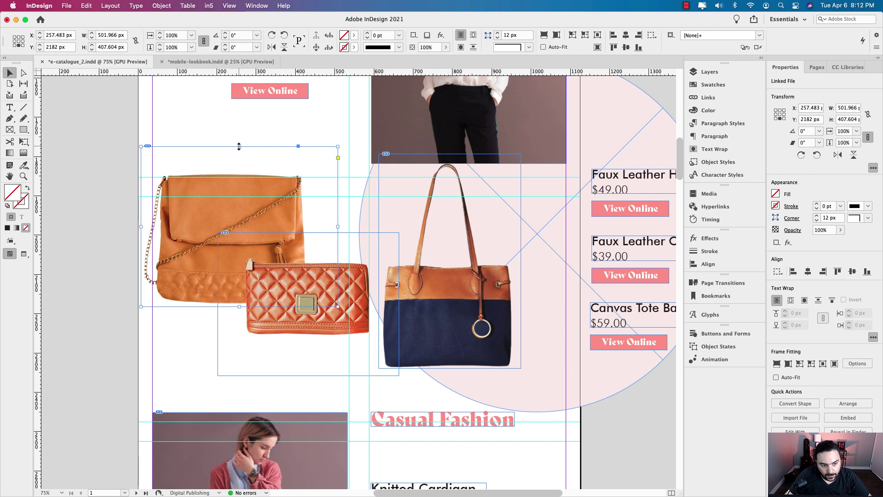
left_click_drag(239, 146, 240, 166)
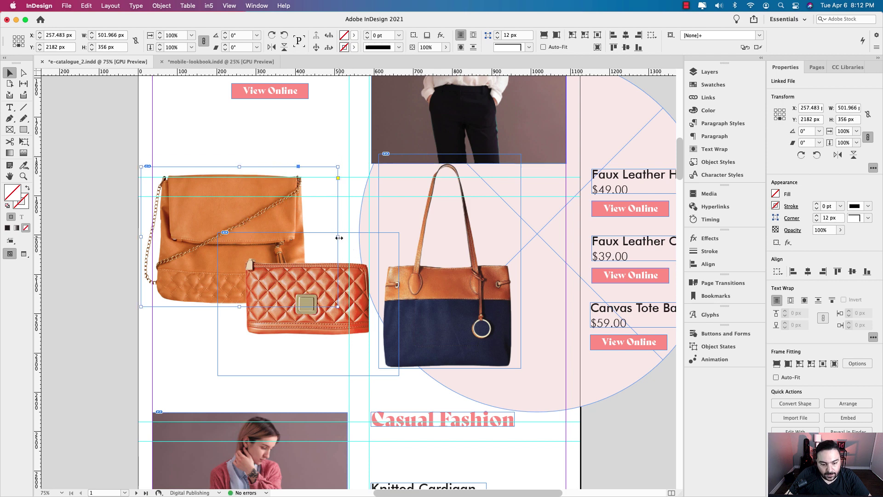
left_click_drag(339, 238, 312, 239)
left_click_drag(250, 203, 295, 212)
Step: Crop the quilted clutch's frame closer to the bag on all sides, to about 346 px wide
left_click(371, 258)
left_click_drag(397, 373, 379, 345)
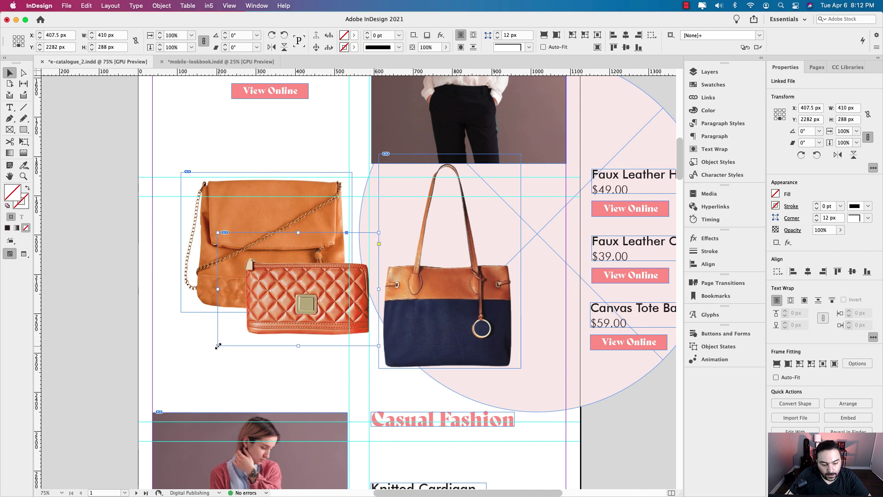
left_click_drag(218, 345, 242, 346)
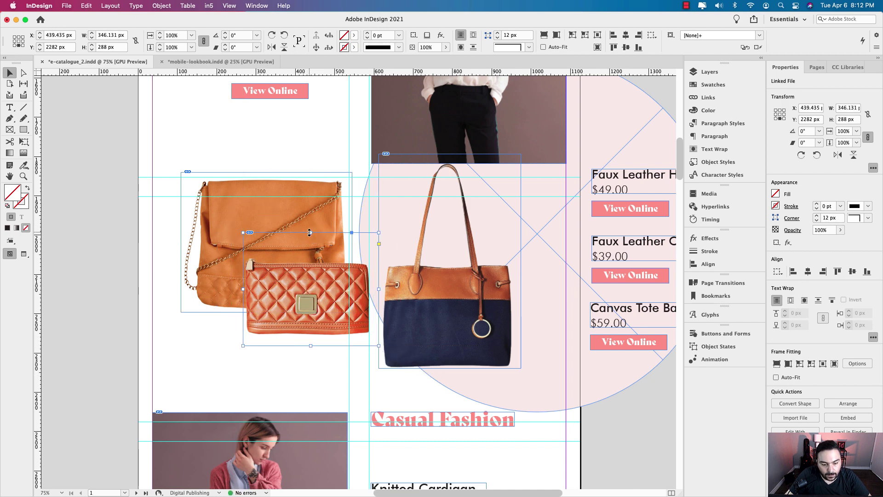
left_click_drag(310, 232, 310, 250)
Step: Tilt the clutch slightly counter-clockwise in front of the tasselled handbag and shift the handbag down and to the left
left_click(445, 189)
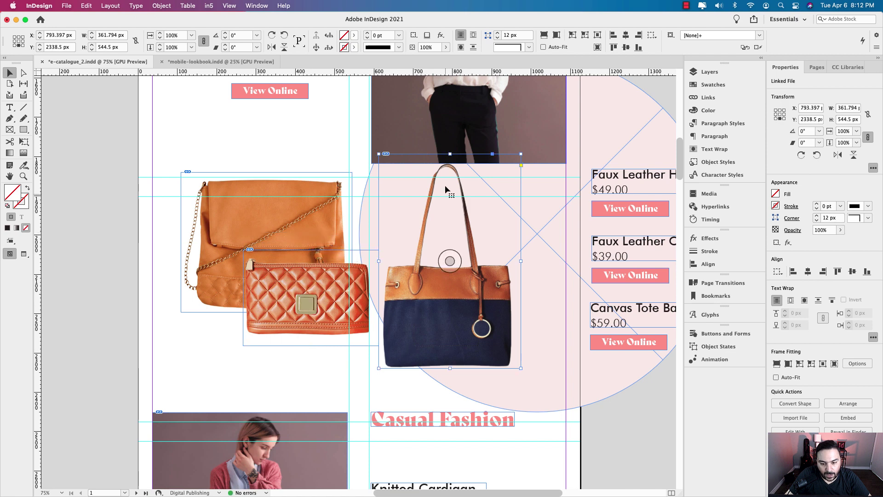
left_click(349, 290)
left_click_drag(386, 276, 383, 237)
left_click_drag(302, 221, 285, 239)
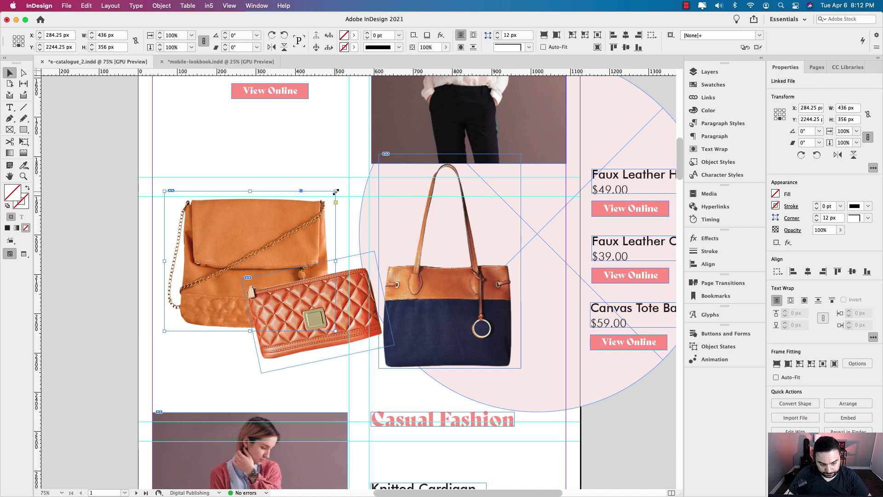
Step: Try to enlarge the image inside the tan handbag's frame
left_click(252, 260)
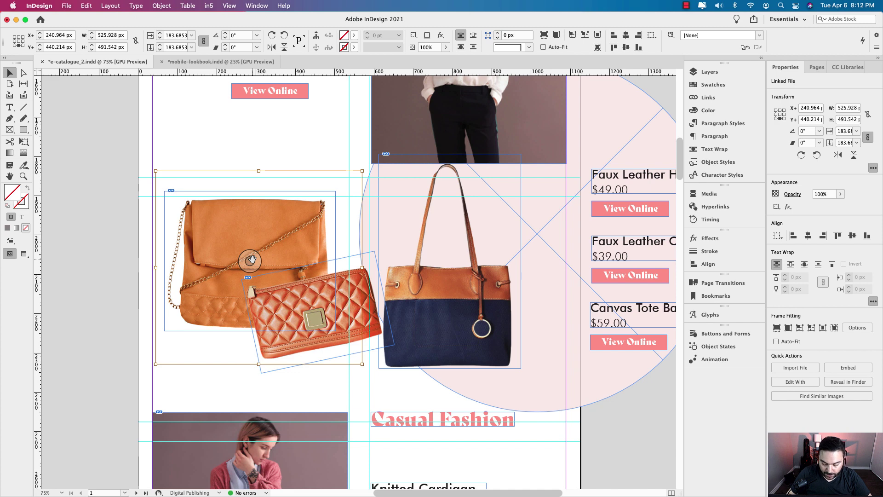
key("alt+super+greater")
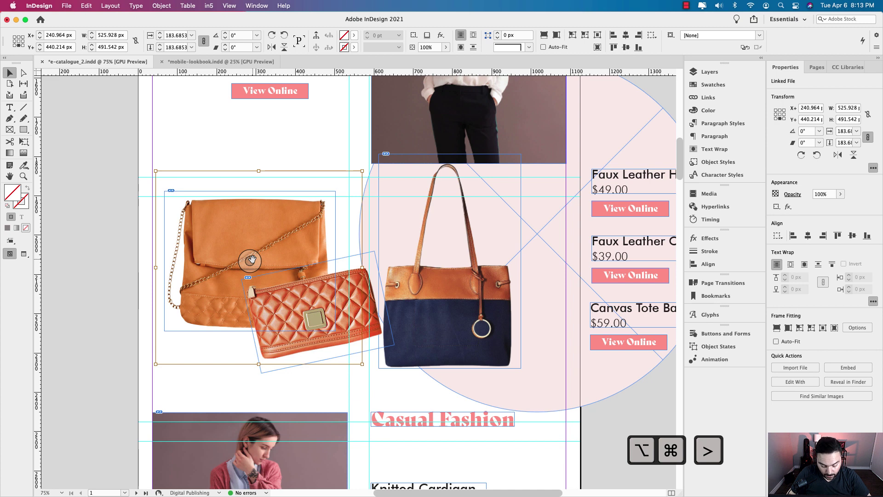
key("alt+super+greater")
key("super+z")
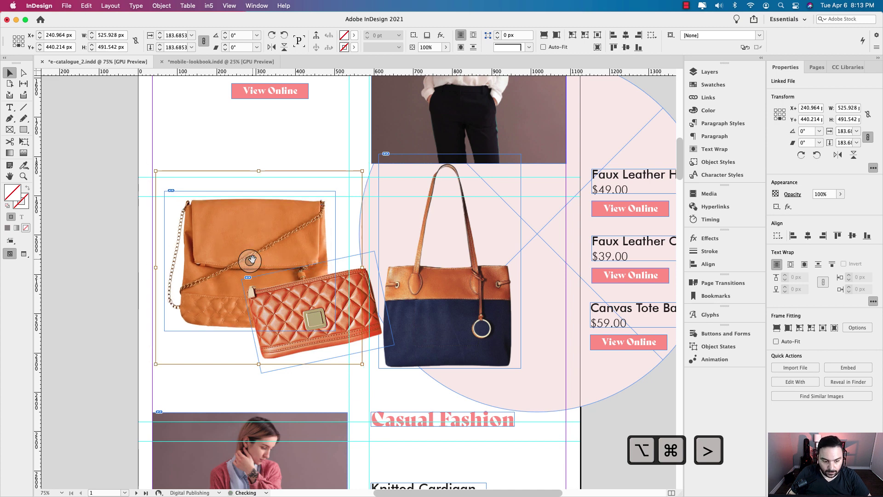
left_click(150, 237)
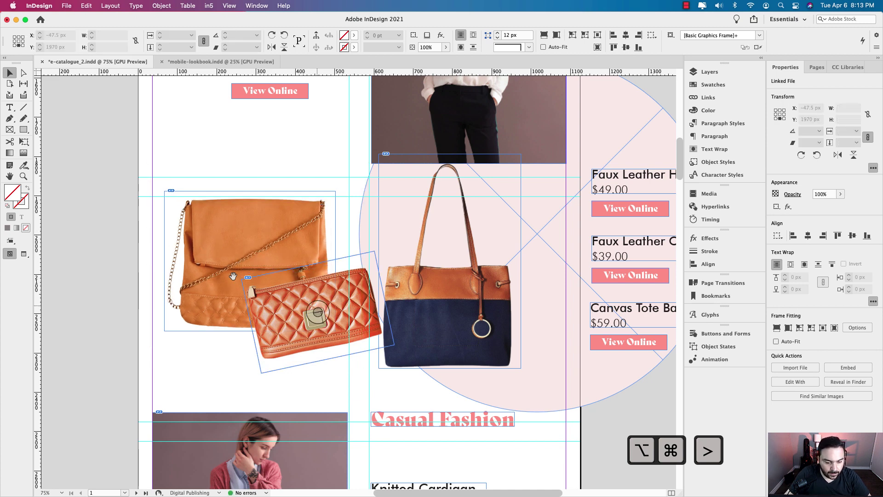
Step: Move the tote bag over between the tan handbag and the clutch, and rotate it 18° counter-clockwise
left_click(337, 305)
left_click_drag(520, 185, 436, 164)
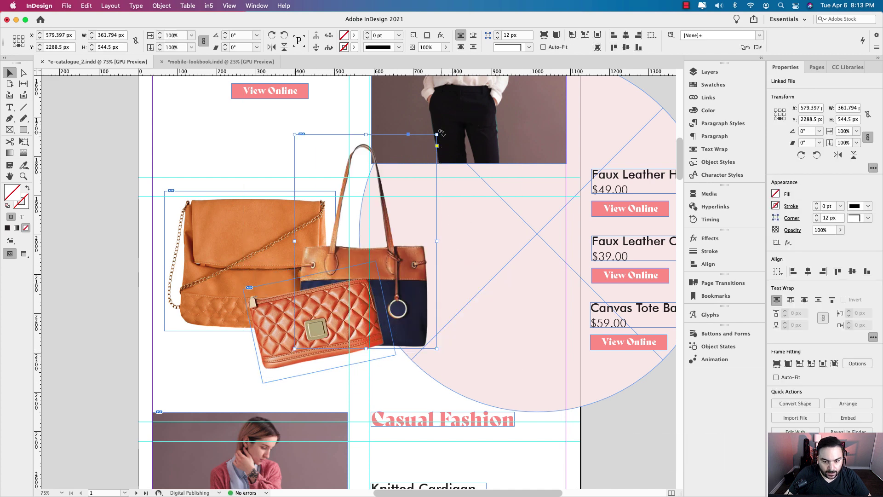
left_click_drag(441, 135, 404, 116)
left_click_drag(385, 228, 342, 219)
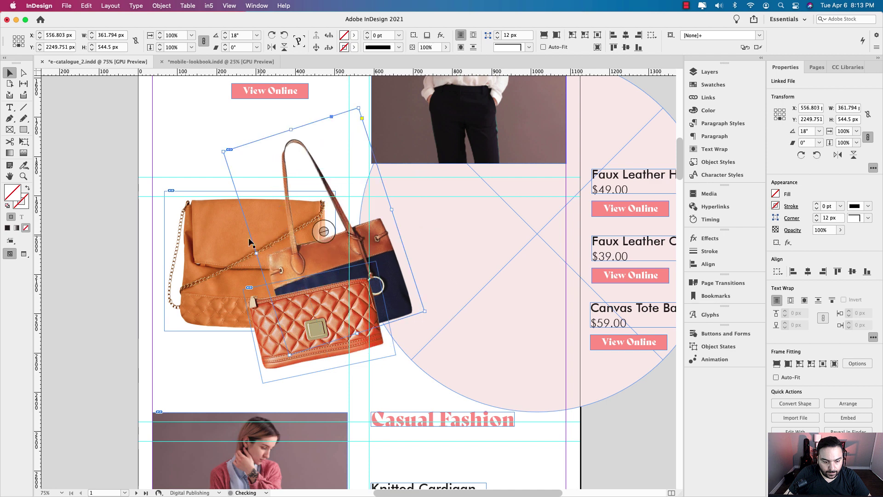
Step: Shift the tan handbag down-left with its frame cropped to about 377 by 308 px, and tilt the clutch 17° clockwise
left_click_drag(249, 261, 238, 280)
left_click_drag(324, 210, 312, 220)
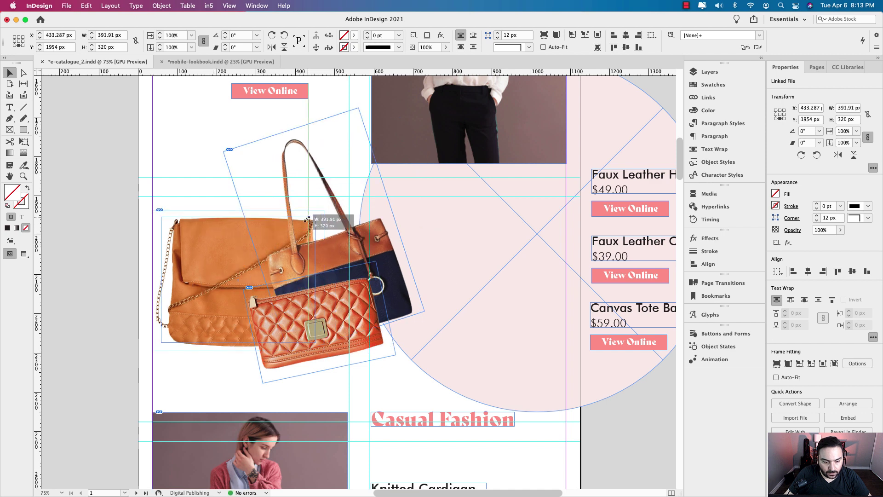
left_click_drag(357, 313, 417, 308)
left_click_drag(375, 329, 336, 332)
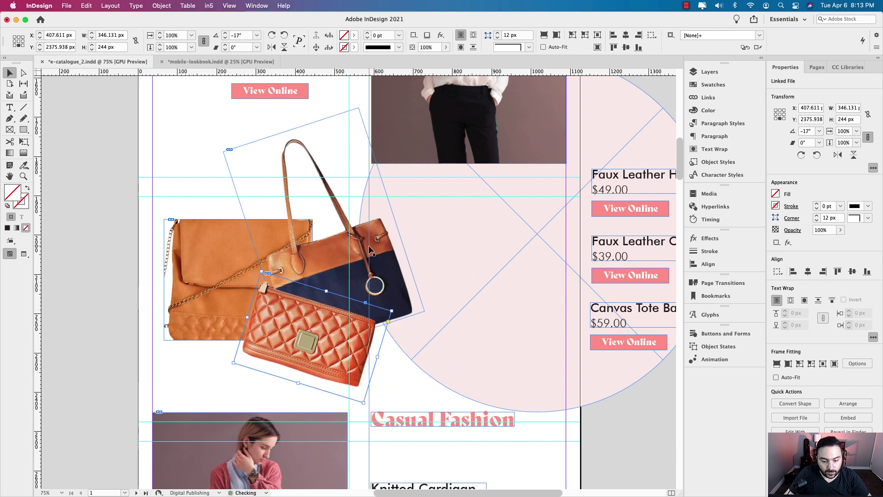
Step: Try enlarging only the tote bag's frame to about 437 by 658 px
left_click(416, 304)
left_click_drag(423, 312, 445, 327)
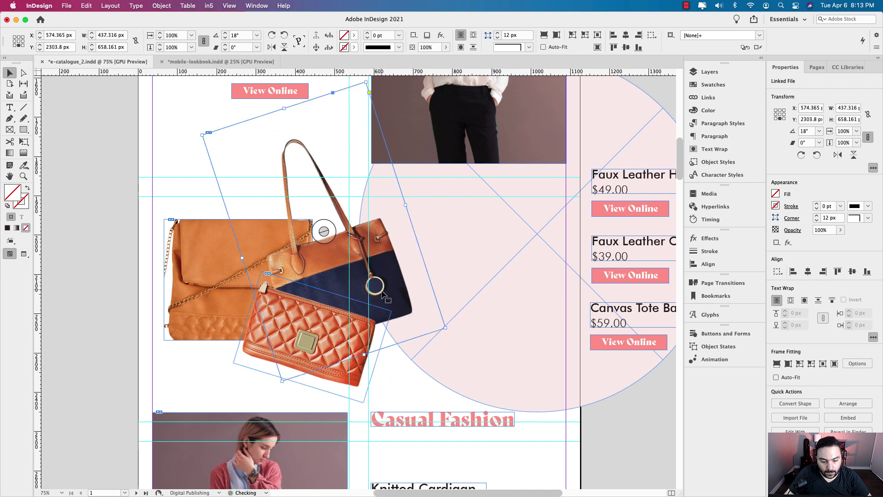
key("super+z")
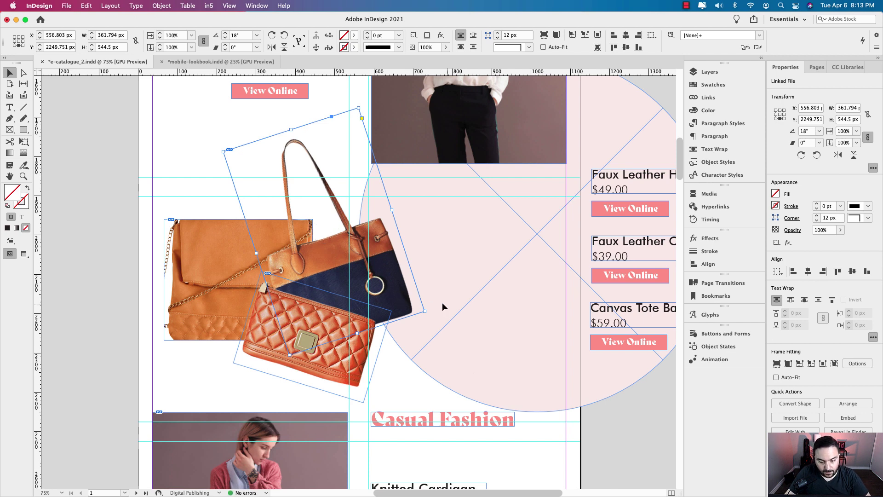
Step: Scale the tote bag with its image to about 389 by 585 px, and lower the clutch with a gentler tilt
left_click_drag(425, 311, 394, 299)
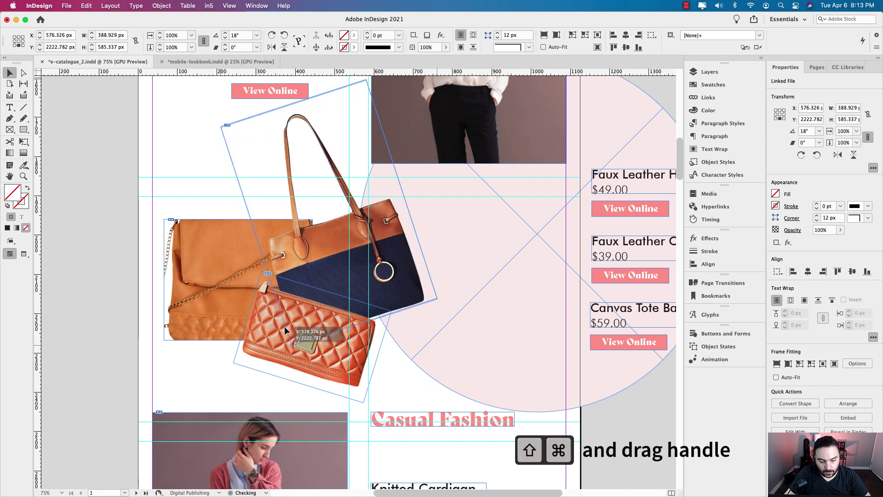
key("super+z")
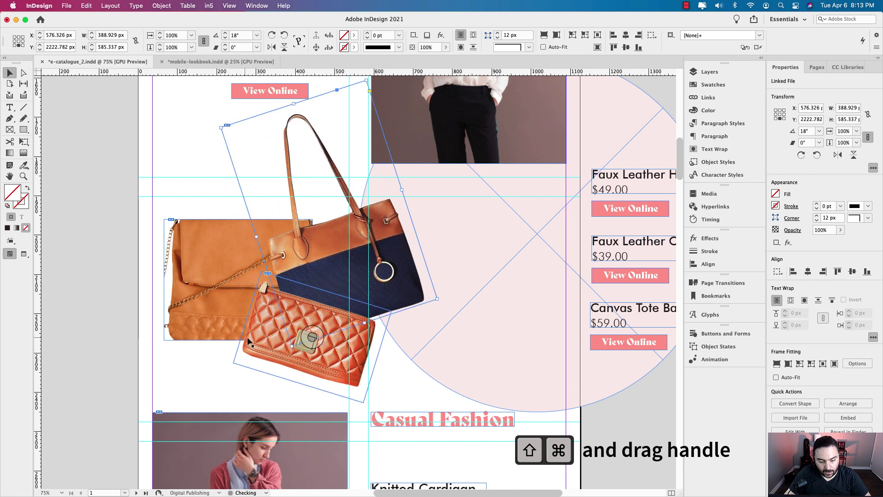
left_click(261, 357)
left_click_drag(390, 311, 385, 316)
Step: Extend the tan handbag's frame on all sides to about 451 px wide, uncovering the whole bag, and preview the arrangement without guides
left_click(163, 284)
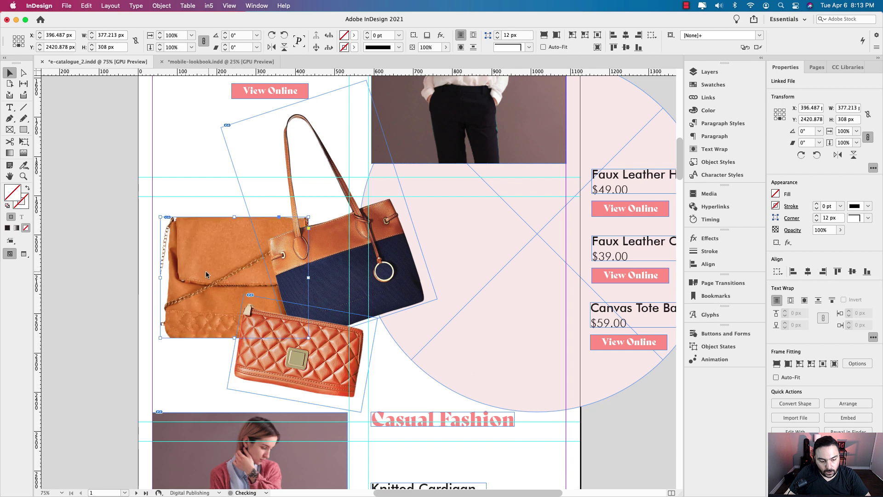
left_click_drag(160, 278, 144, 277)
left_click_drag(226, 216, 225, 208)
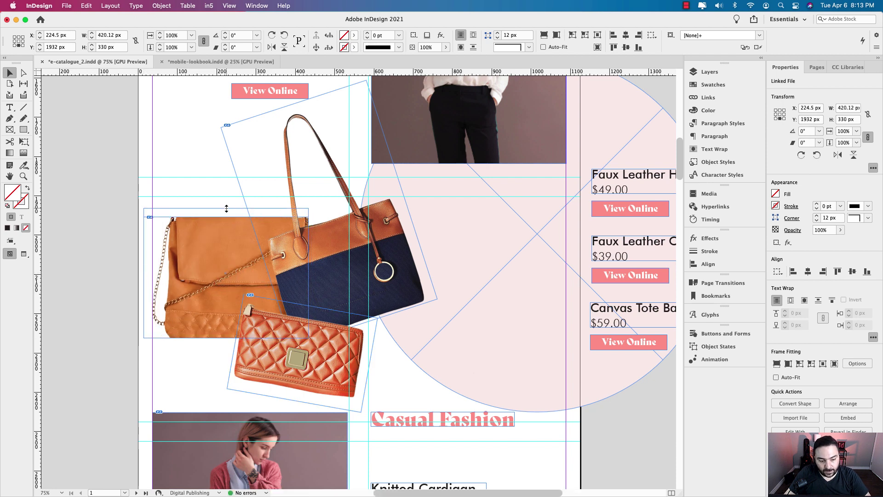
left_click_drag(309, 275, 321, 274)
key("super+z")
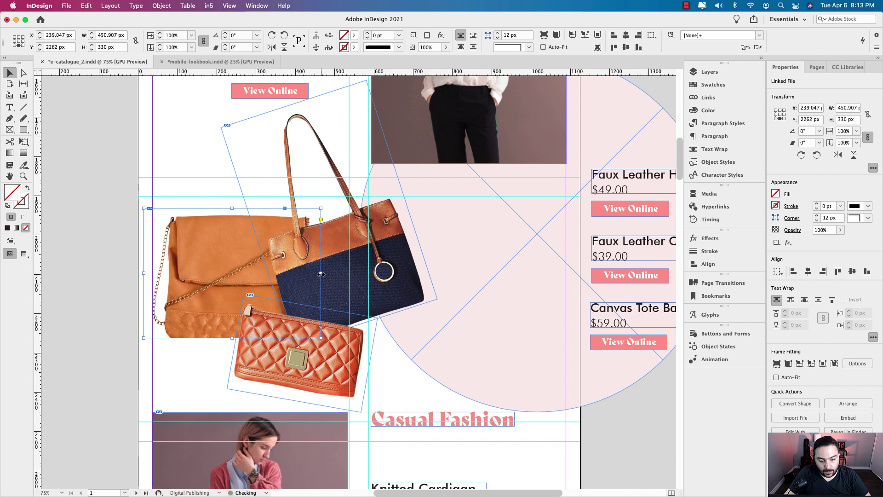
left_click_drag(232, 338, 232, 349)
left_click(98, 316)
key("w")
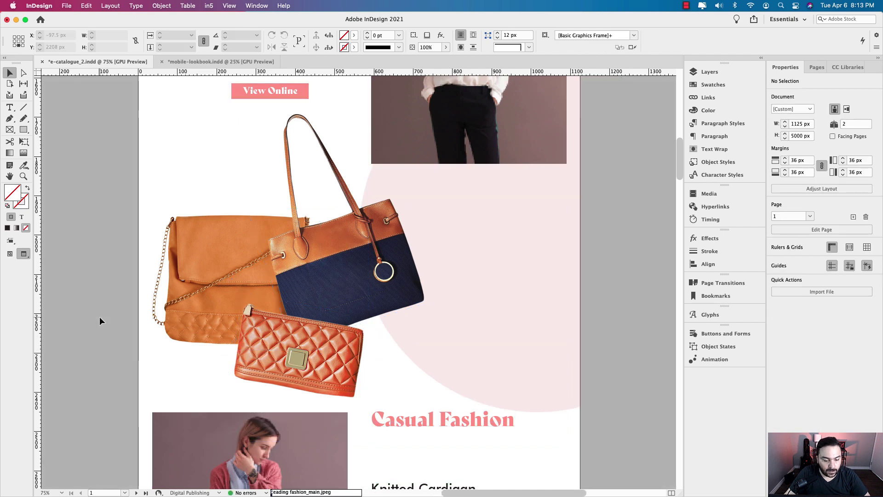
scroll(210, 320, "down", 2)
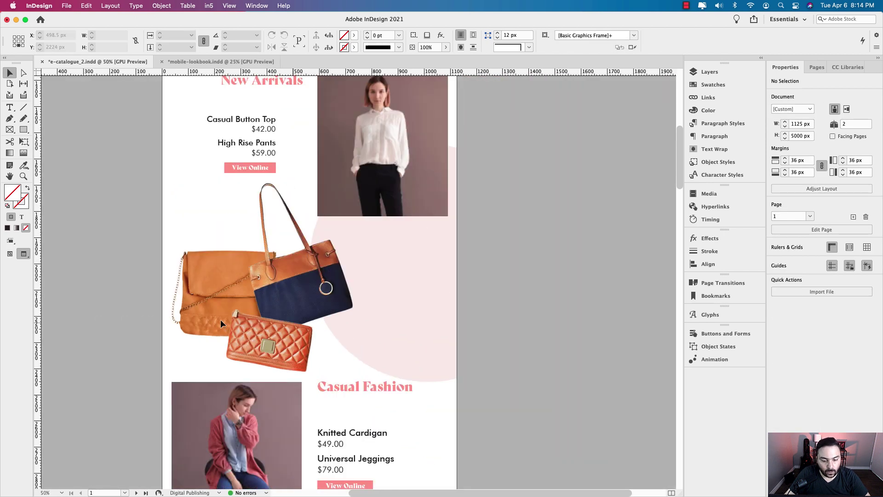
key("w")
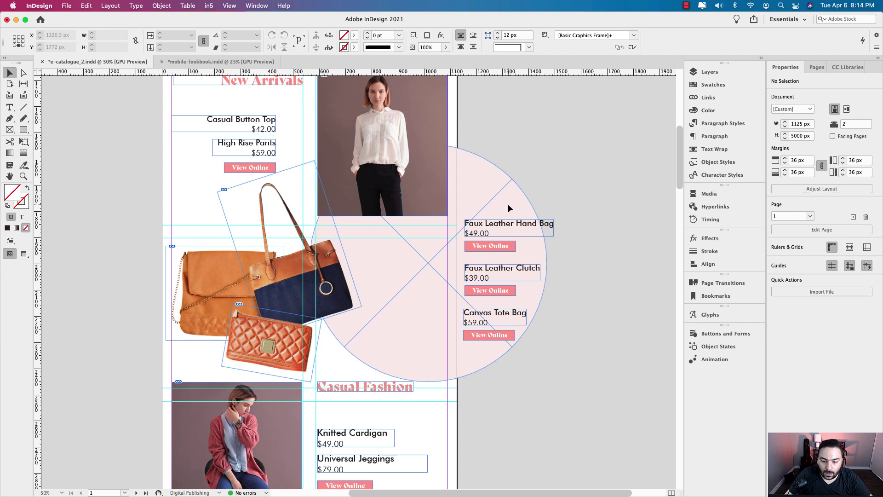
Step: Shift the tote bag slightly further left over the tan handbag
left_click(489, 248)
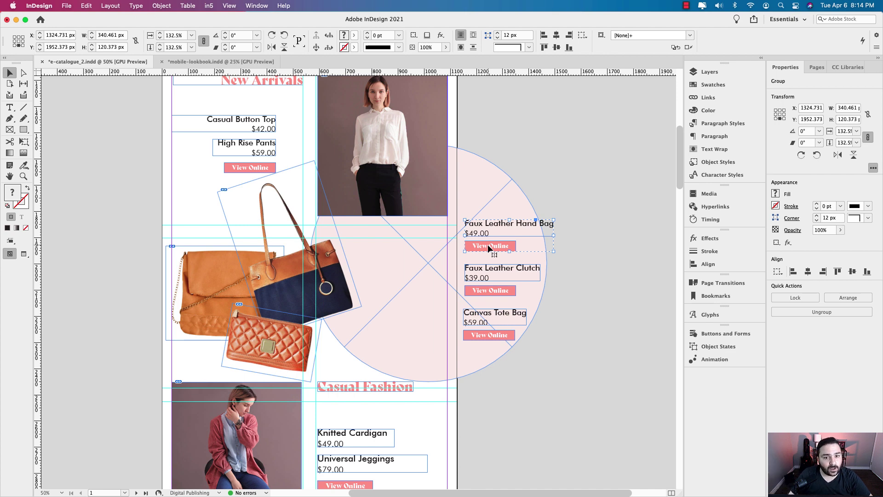
left_click(325, 286)
double_click(326, 286)
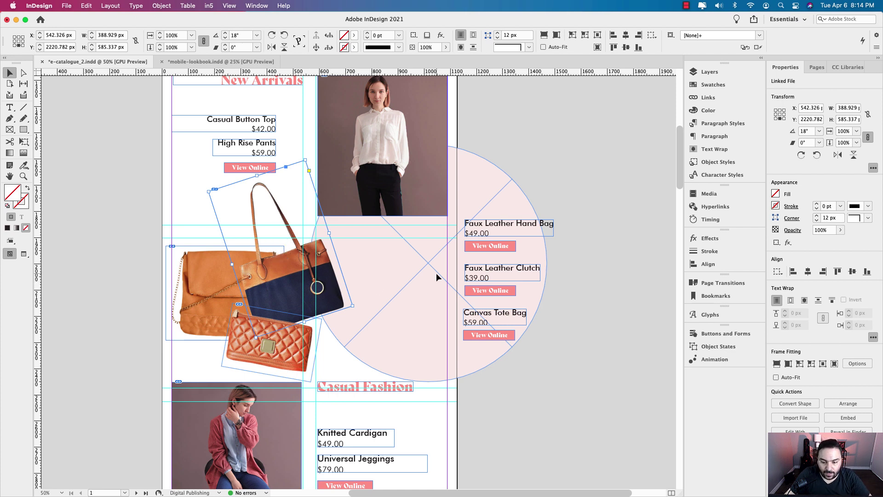
Step: Reorder the product text groups beside the page as Faux Leather Hand Bag, Canvas Tote Bag and Faux Leather Clutch, flush at their left edges
left_click(493, 237)
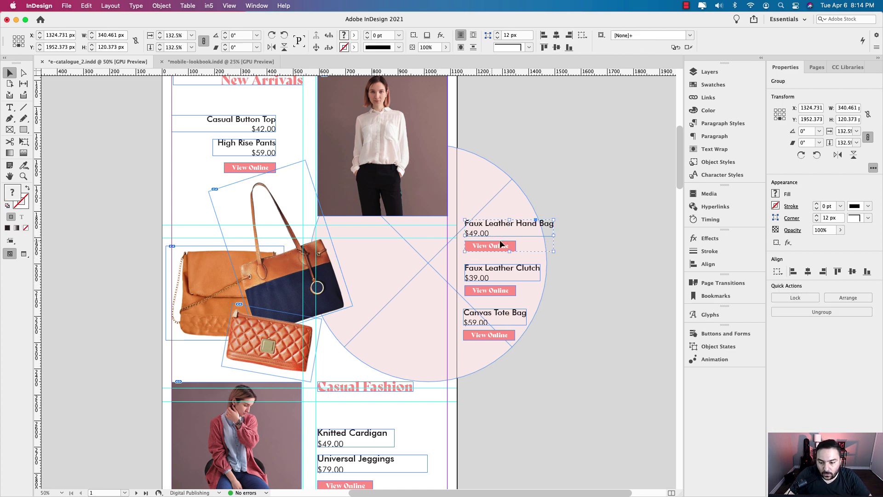
left_click(496, 278)
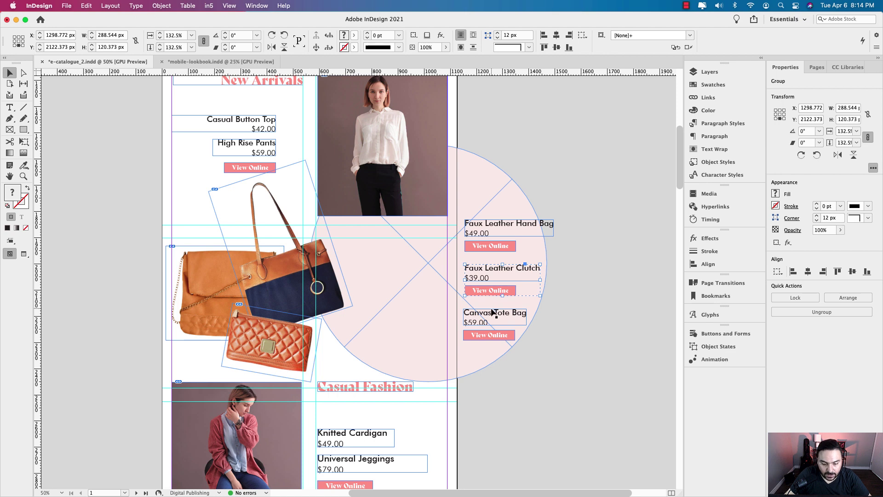
left_click_drag(491, 273, 486, 348)
left_click_drag(491, 318, 493, 276)
left_click_drag(487, 360, 494, 321)
left_click_drag(487, 199, 482, 344)
left_click_drag(493, 226, 492, 235)
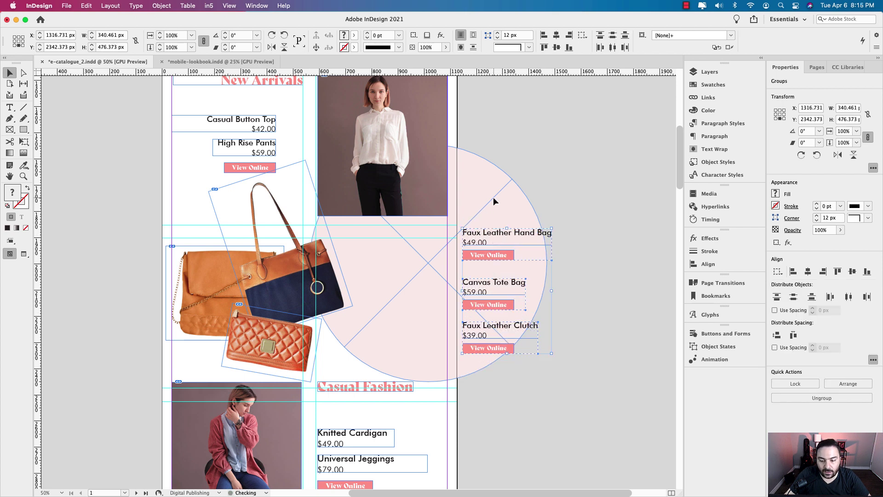
Step: Stack the three bag text groups by aligning their vertical centers, and move them onto the pink circle beside the bags
left_click_drag(485, 204, 480, 363)
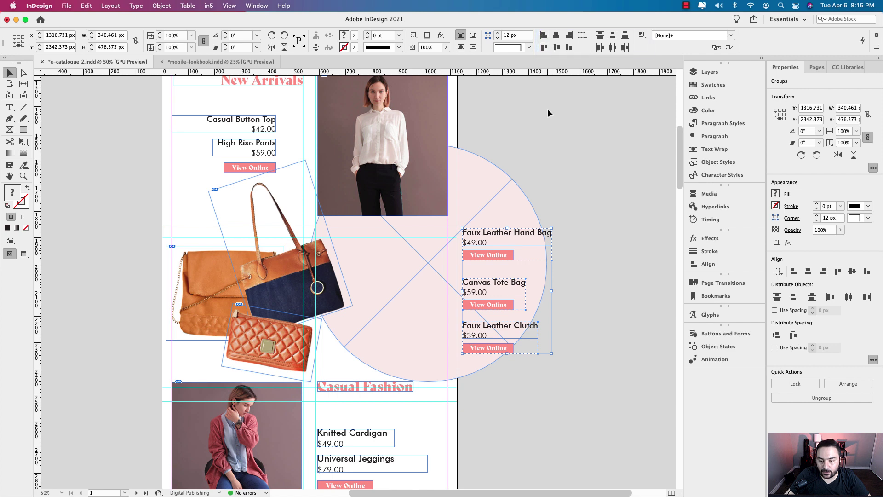
left_click(557, 48)
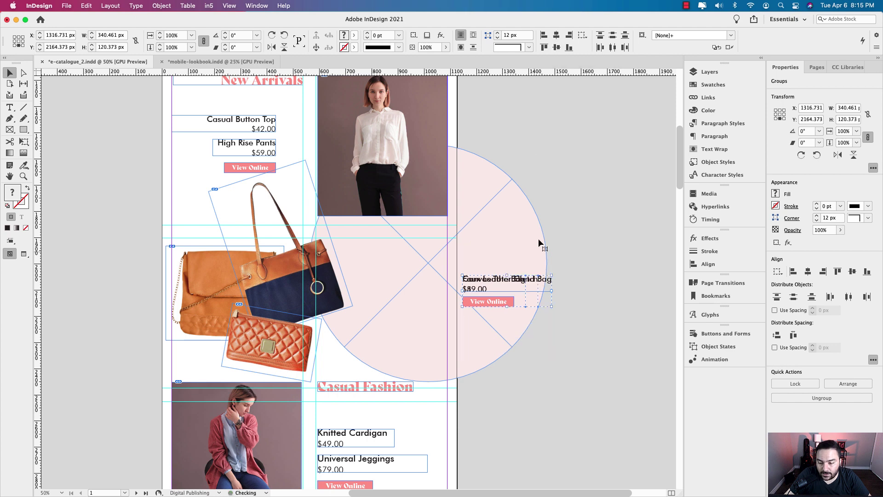
left_click_drag(509, 301, 419, 275)
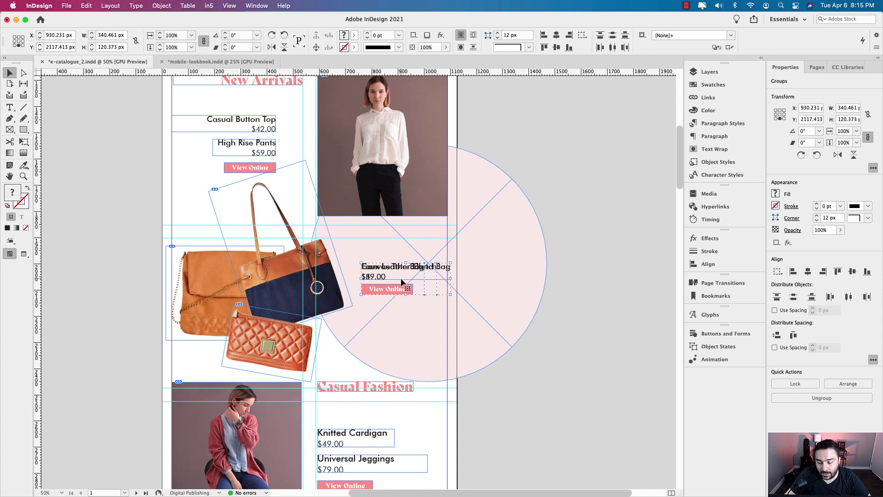
Step: Examine the list of objects contained in Layer 1
left_click(708, 73)
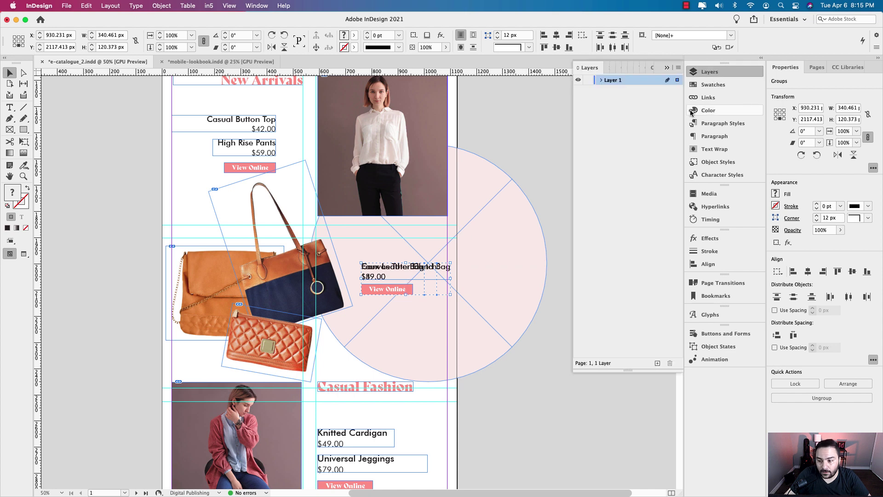
left_click(600, 81)
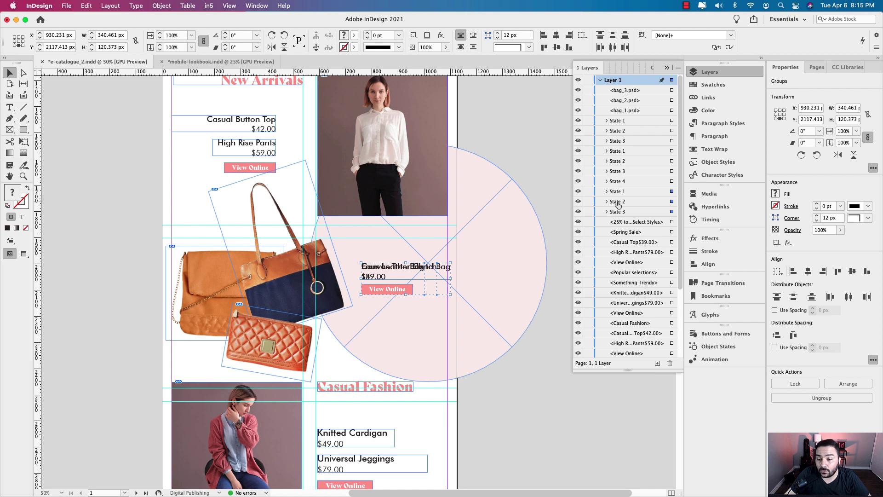
left_click(600, 80)
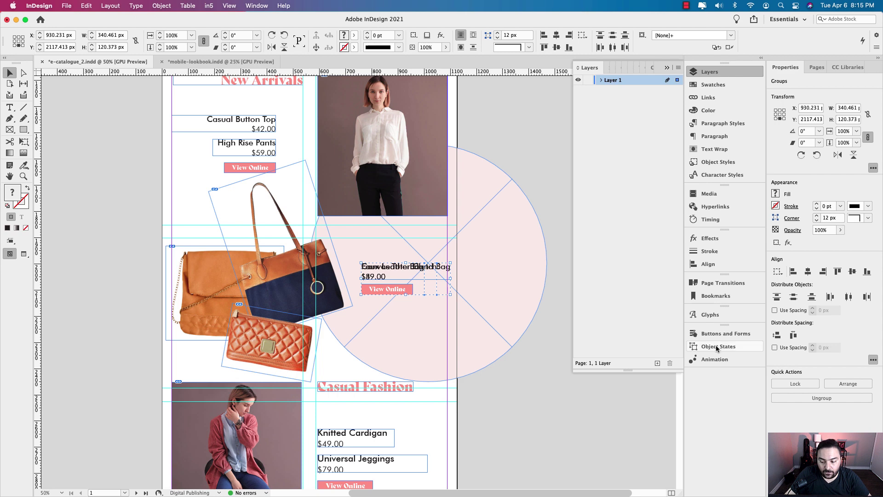
Step: Undock Object States, Buttons and Forms, and Animation into one floating group beside the page
left_click_drag(717, 348, 573, 130)
left_click(591, 165)
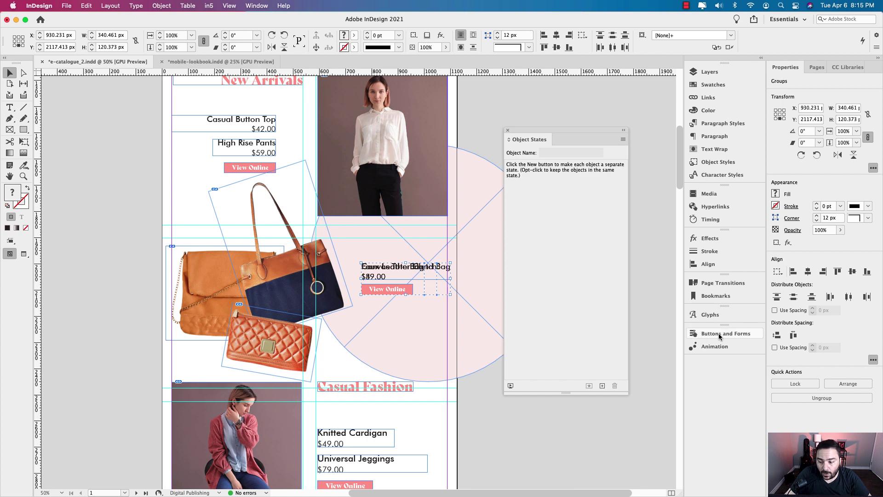
left_click_drag(720, 336, 578, 148)
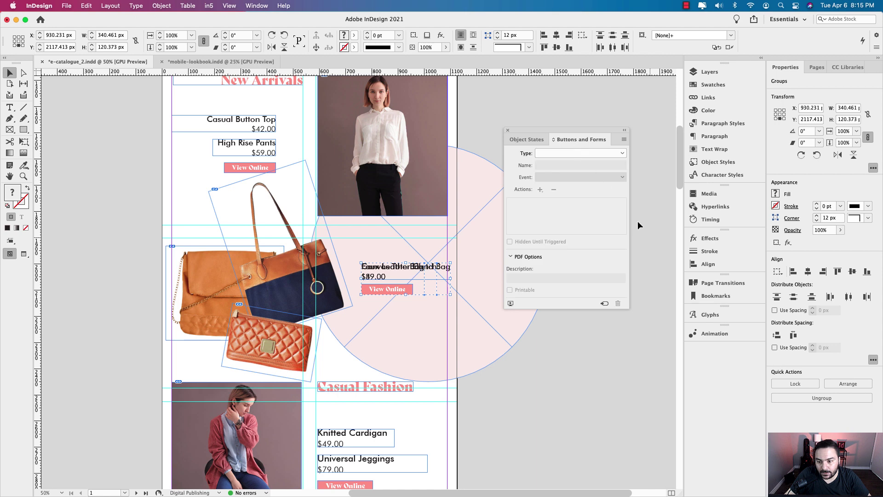
left_click_drag(710, 333, 601, 144)
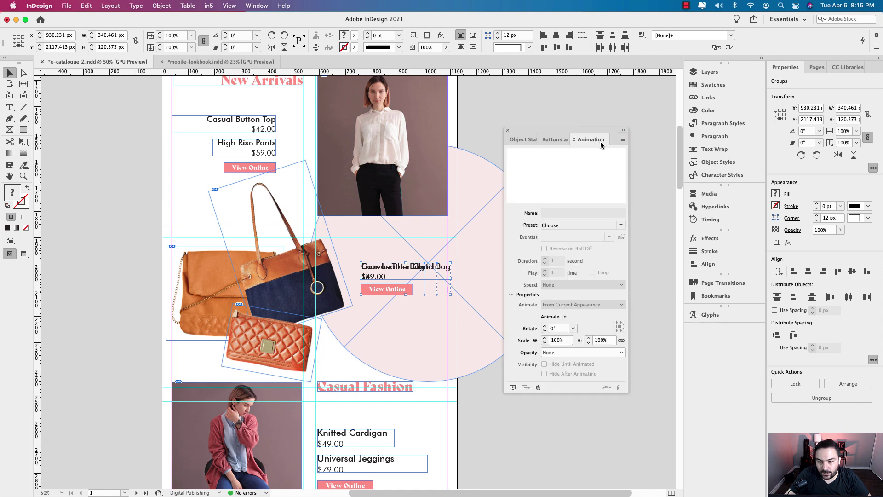
left_click_drag(539, 130, 531, 143)
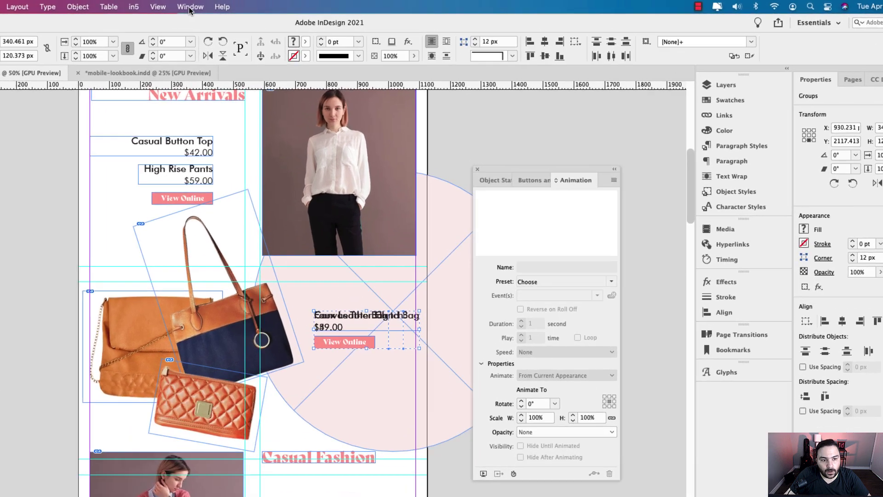
Step: Look up the available interactive panels and bring Object States to the front of the floating group
left_click(189, 7)
mouse_move(243, 175)
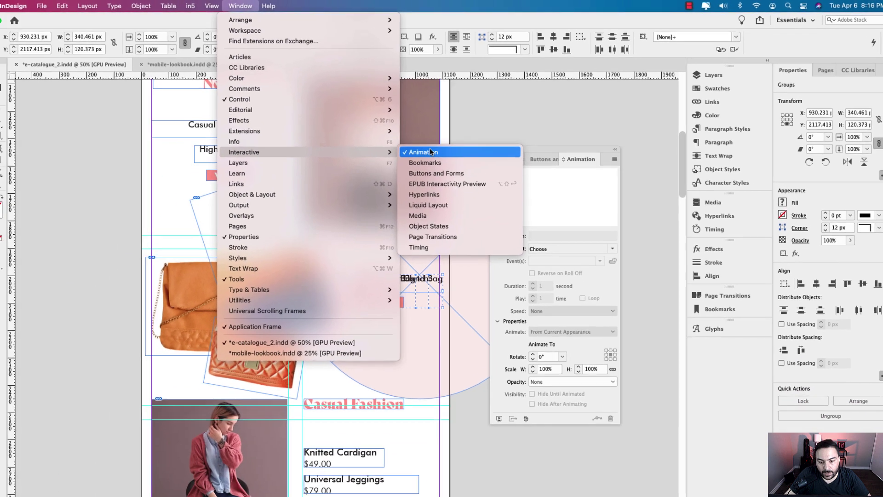
left_click(406, 274)
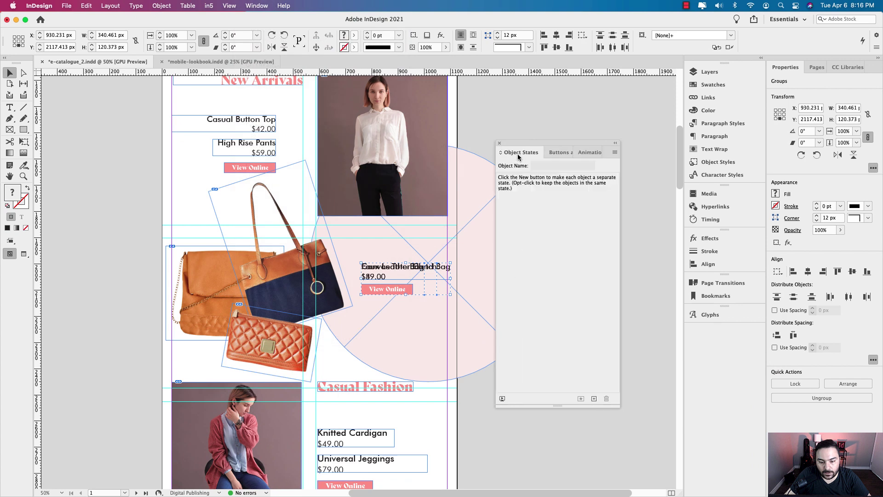
Step: Convert the three stacked bag text groups into a multi-state object and preview each of its states
left_click(594, 399)
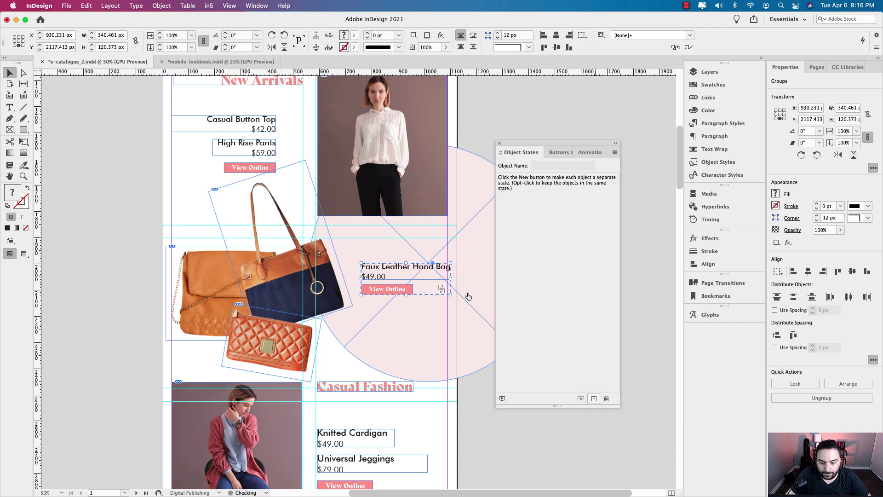
left_click(507, 202)
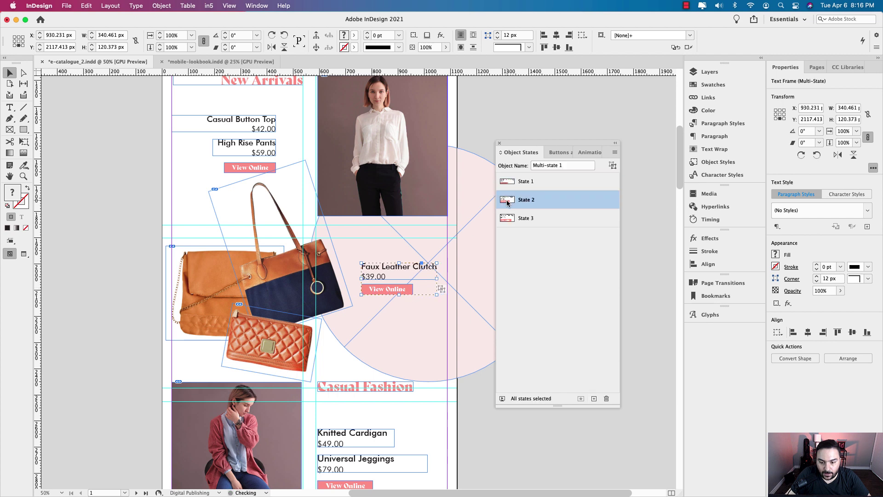
left_click(510, 219)
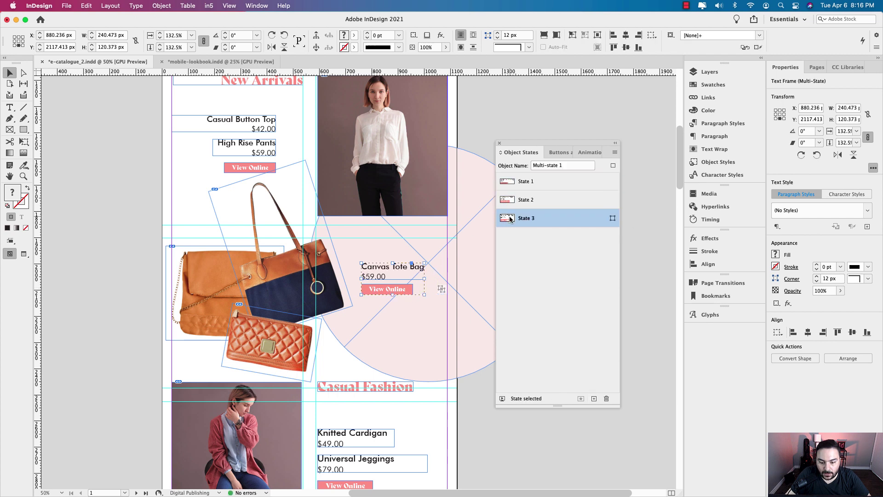
left_click(515, 183)
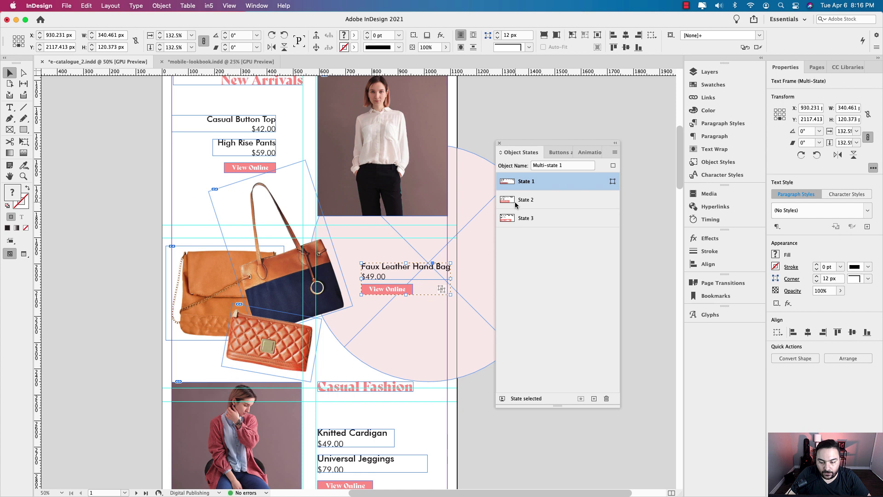
left_click(514, 201)
left_click(515, 219)
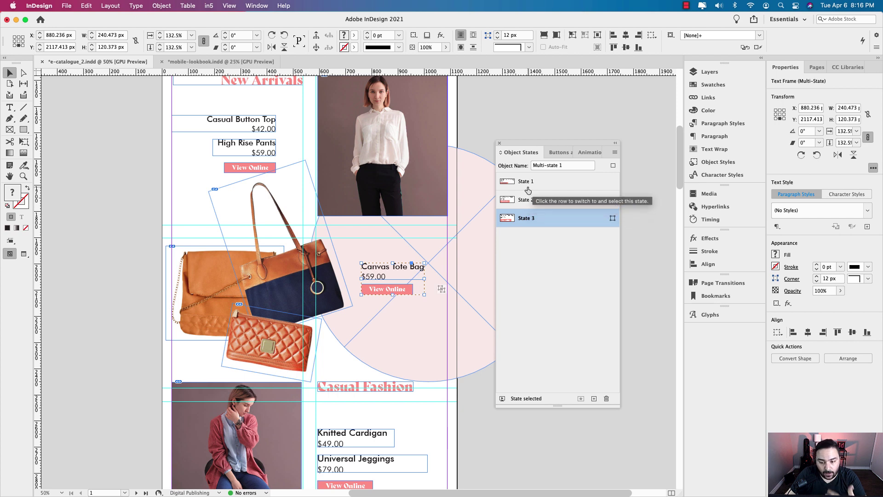
left_click(525, 201)
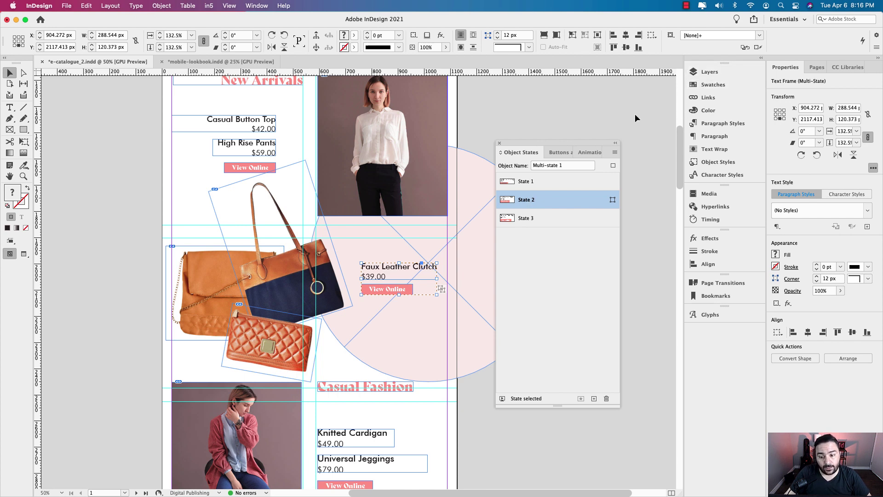
key("Up")
key("Down")
key("Down")
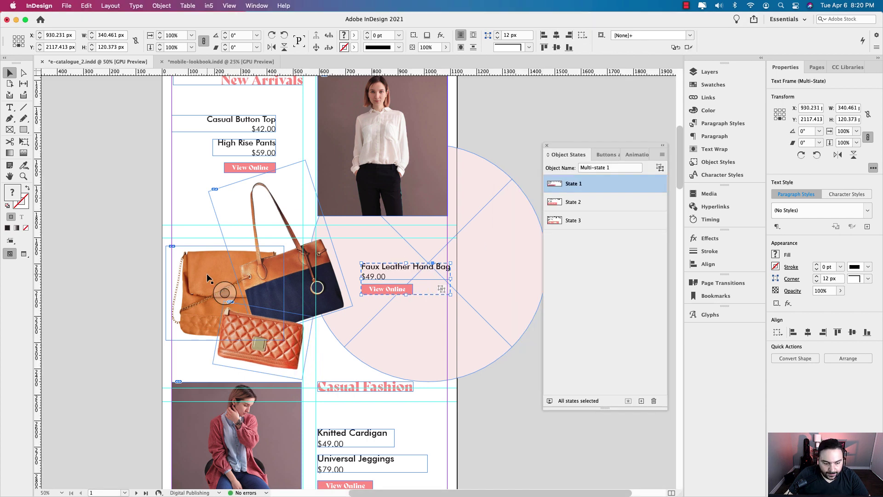
Step: Convert the tan shoulder bag image into a button named Hand Bag 1, keeping its event at On Release or Tap
left_click(204, 275)
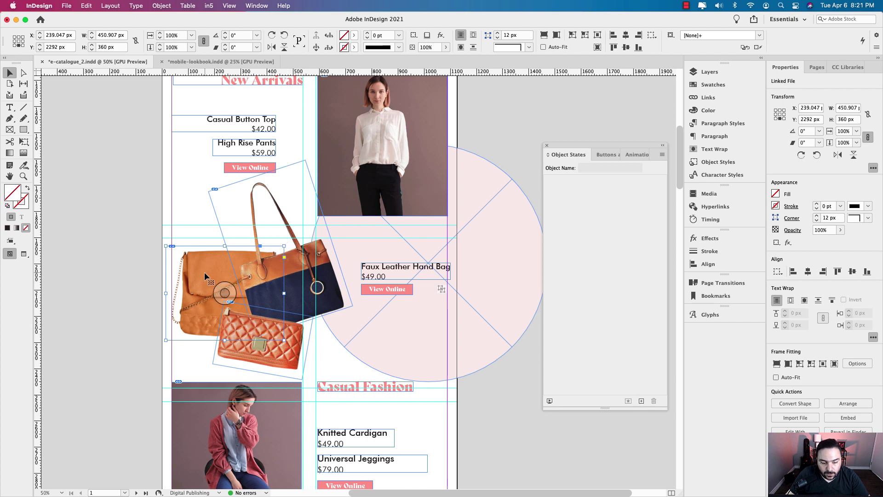
left_click(606, 154)
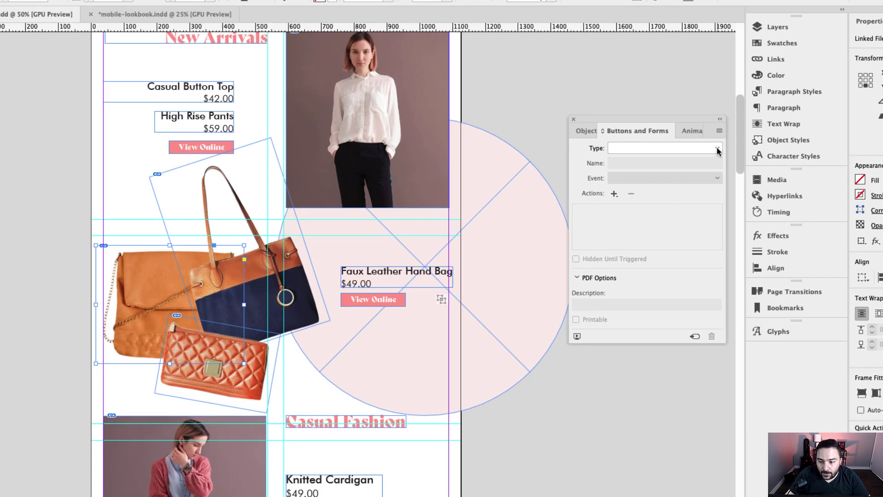
left_click(682, 161)
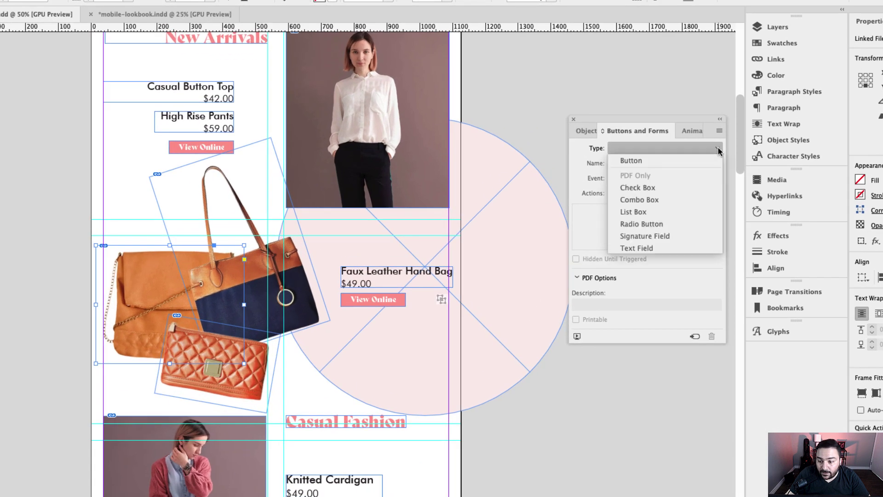
left_click(669, 161)
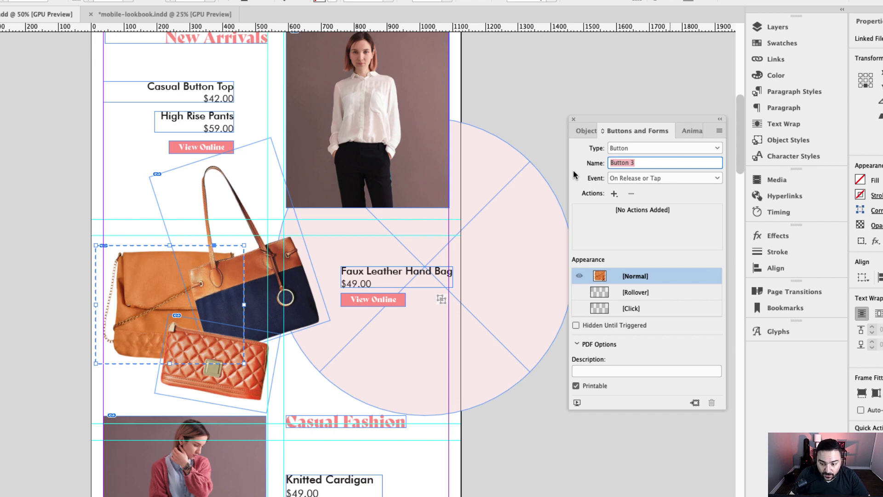
type("Hand Bag 1")
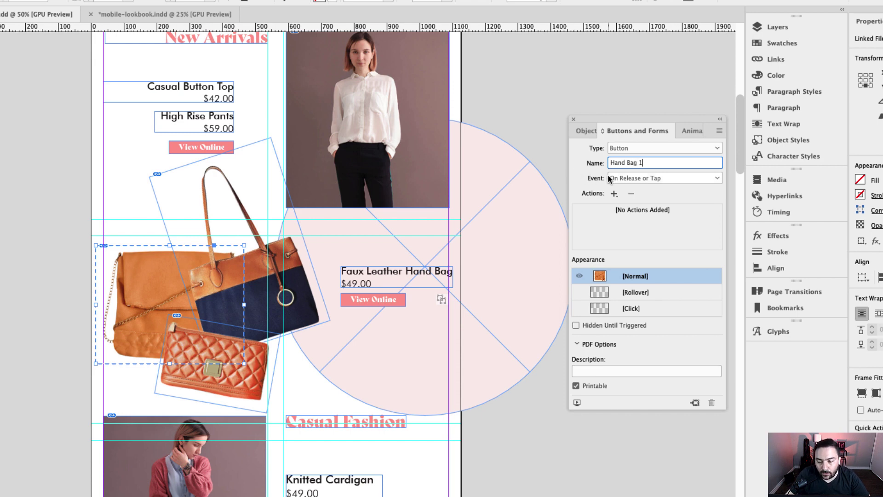
left_click(633, 178)
left_click(632, 178)
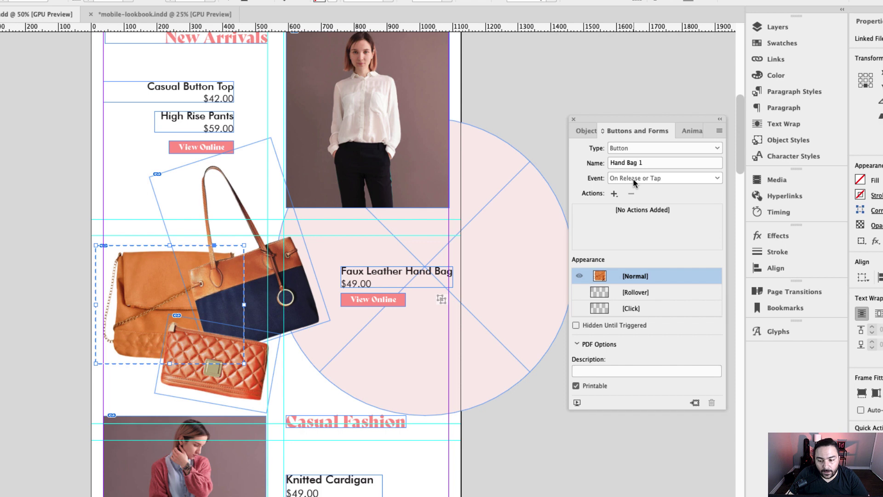
Step: Add a Go To State action to the Hand Bag 1 button, targeting State 1 of Multi-state 1
left_click(614, 195)
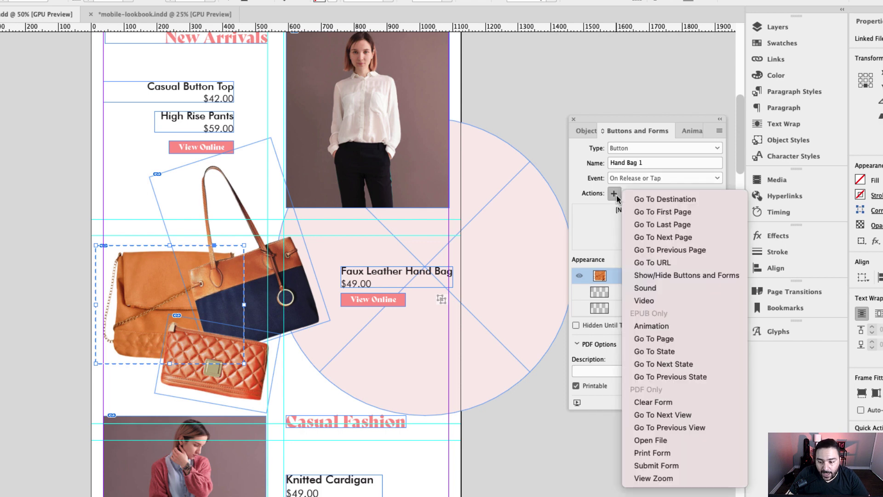
left_click(686, 352)
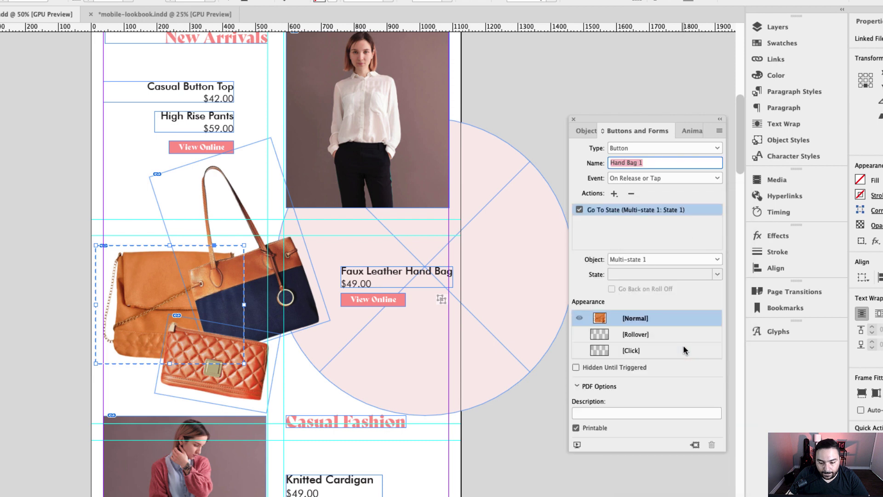
left_click(716, 260)
left_click(716, 260)
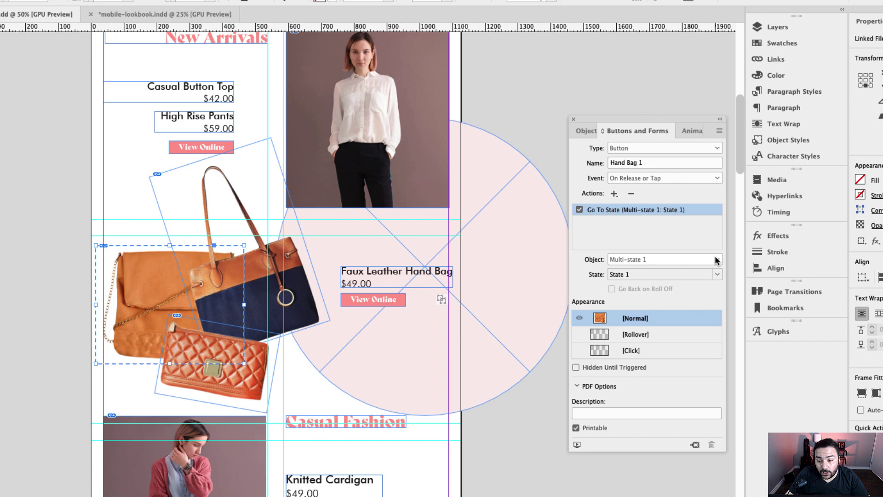
left_click(716, 260)
left_click(715, 256)
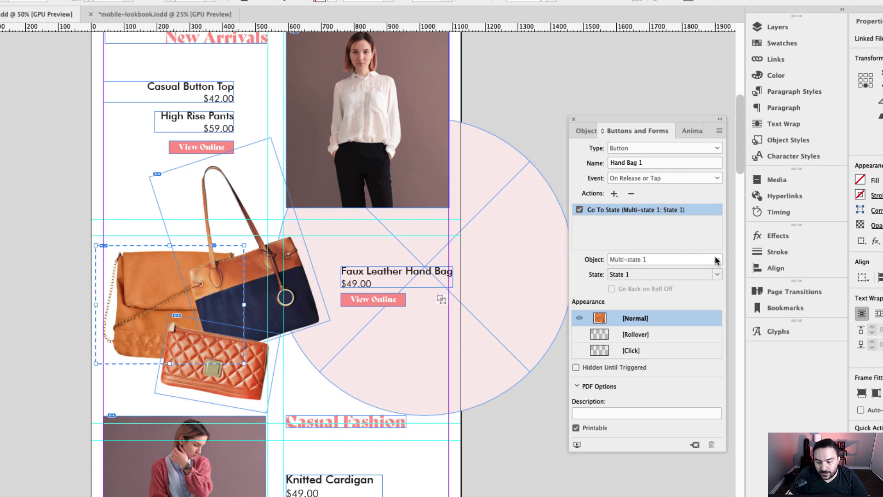
left_click(536, 314)
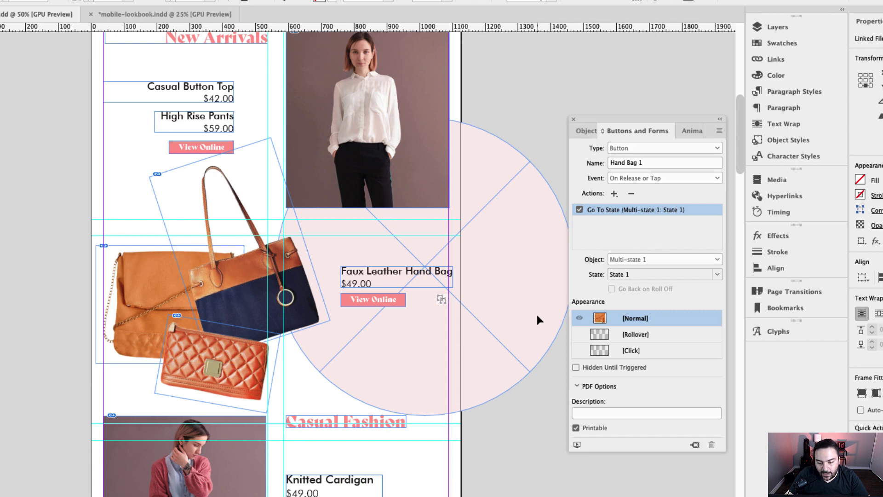
Step: Rename the multi-state text object beside the bags as Hand Bag States
left_click(414, 291)
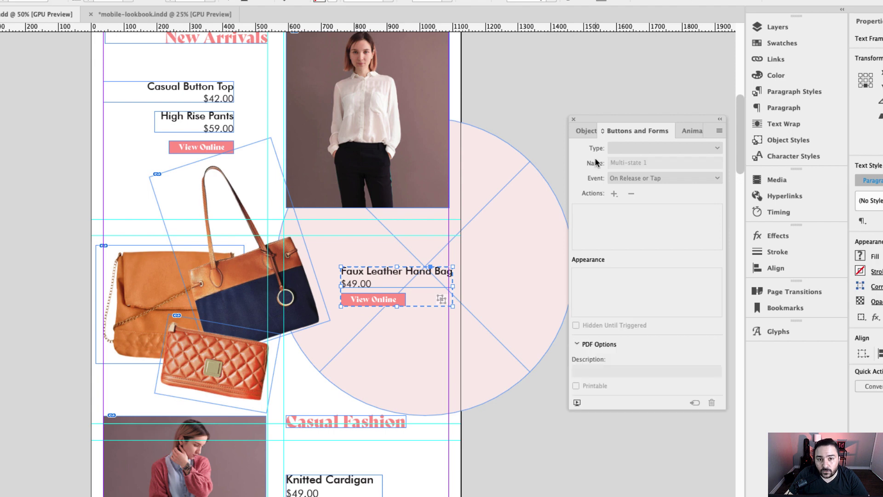
left_click(584, 134)
left_click_drag(658, 149, 608, 148)
type("Ha")
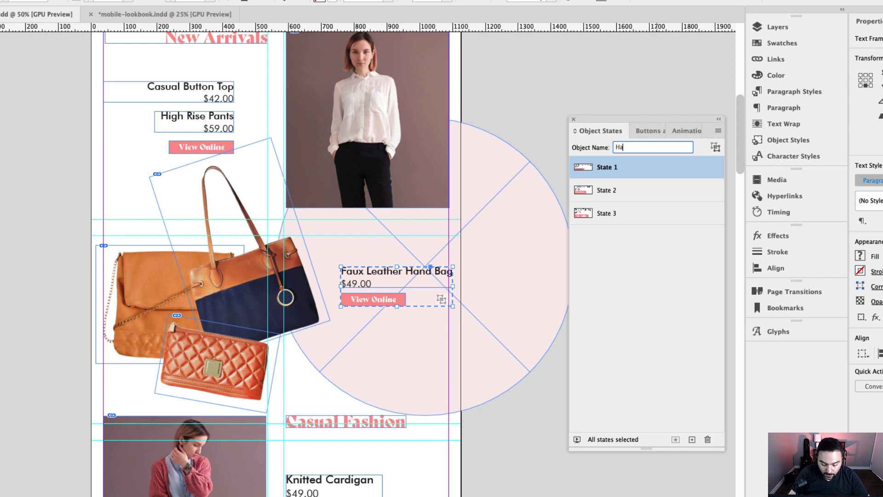
type("nd Bag States")
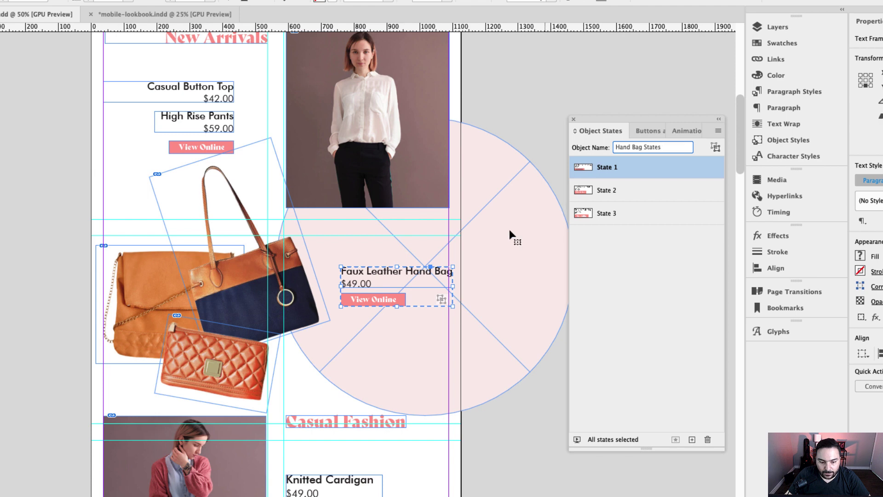
Step: Check which object and state the tan shoulder bag button's Go To State action targets
left_click(169, 304, "shift")
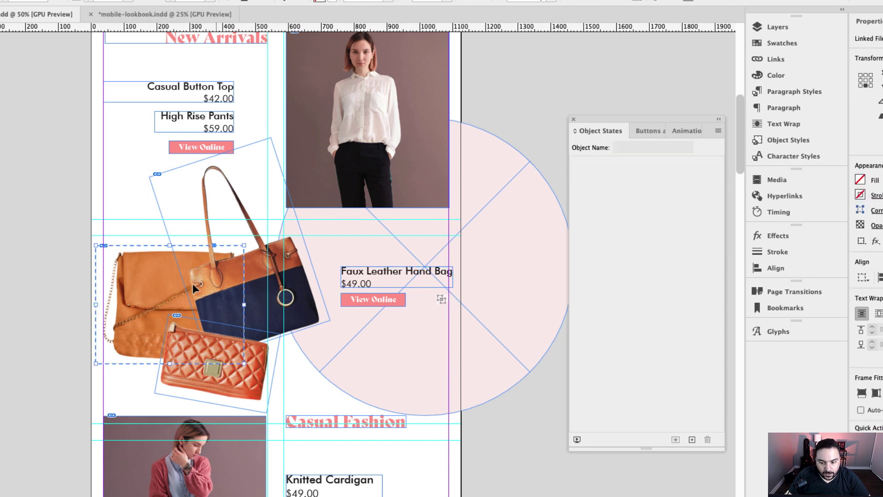
left_click(649, 131)
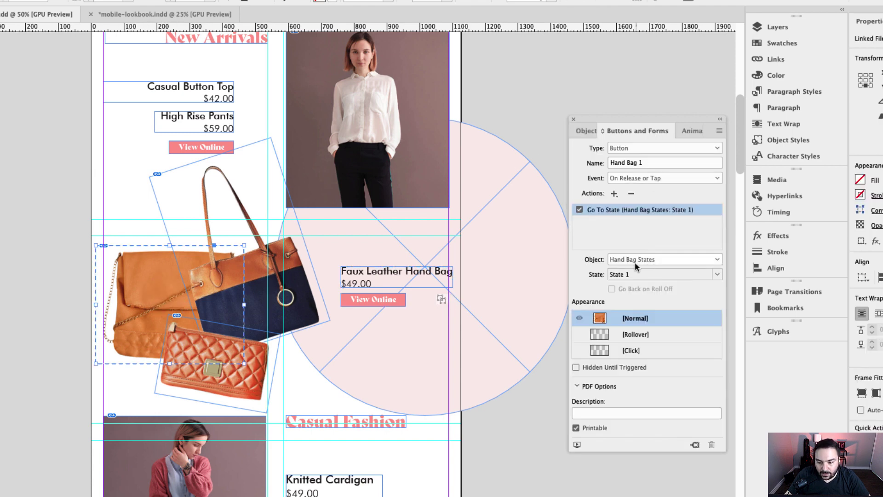
left_click(670, 260)
left_click(671, 259)
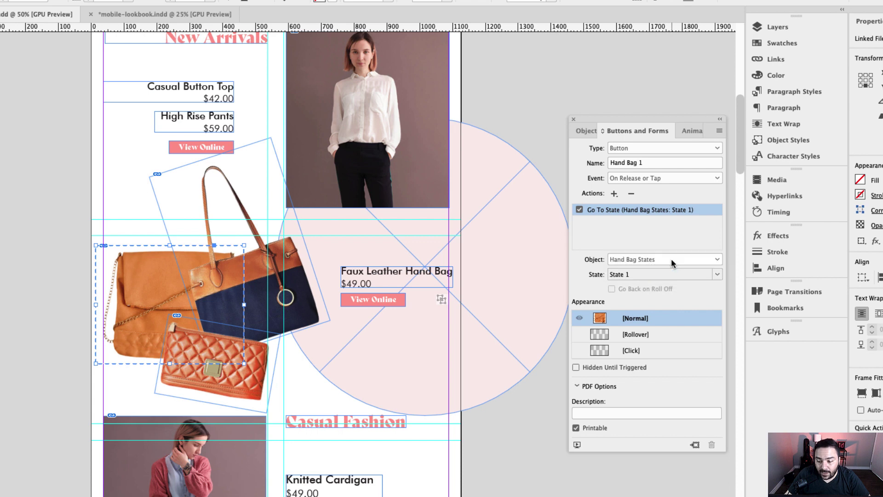
left_click(671, 258)
left_click(680, 253)
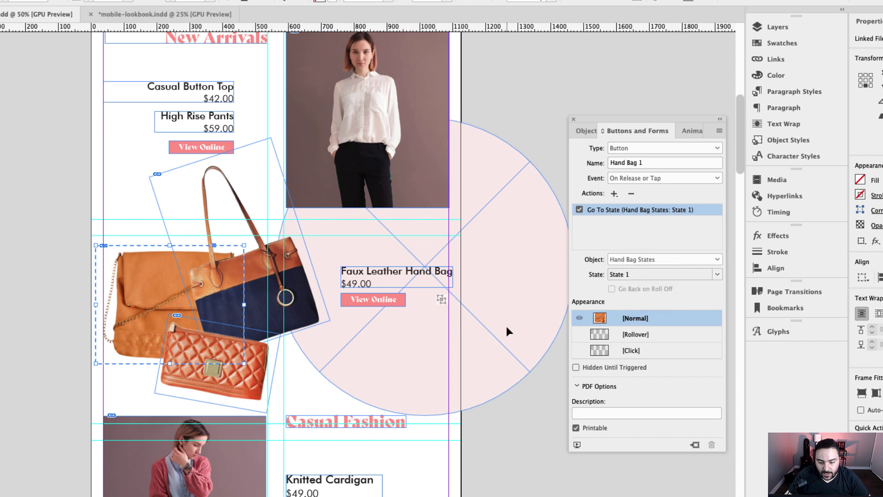
Step: Convert the red quilted clutch image into a button named Hand Bag 2
left_click(234, 383)
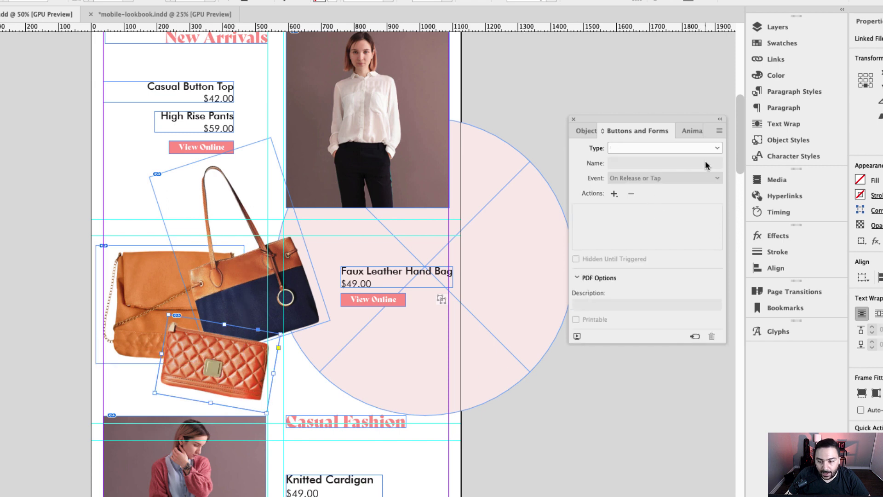
left_click(718, 147)
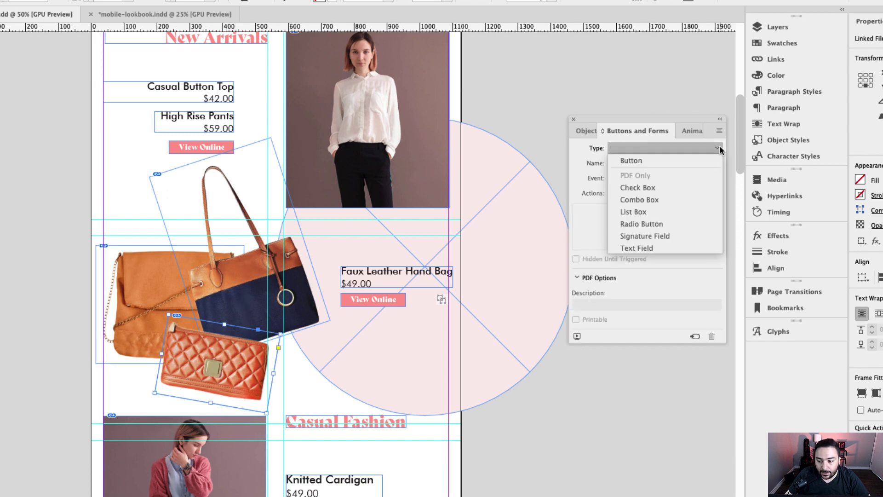
left_click(691, 157)
left_click(667, 161)
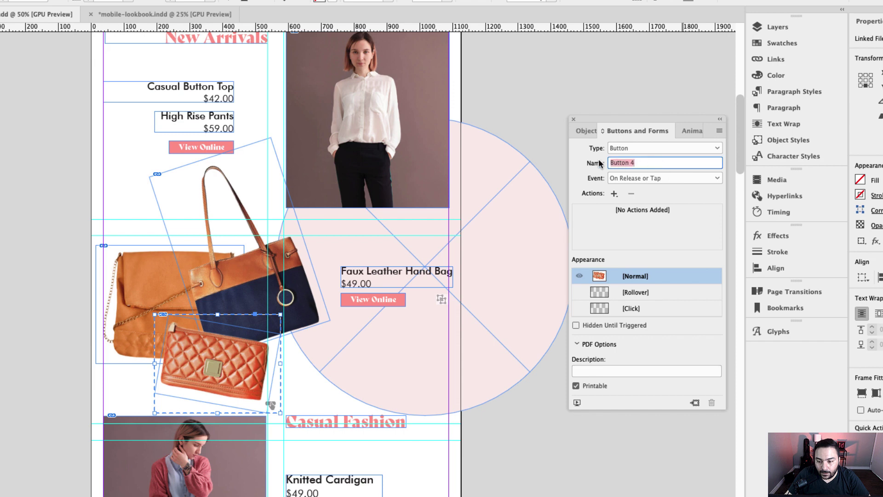
type("Hand Bag 2")
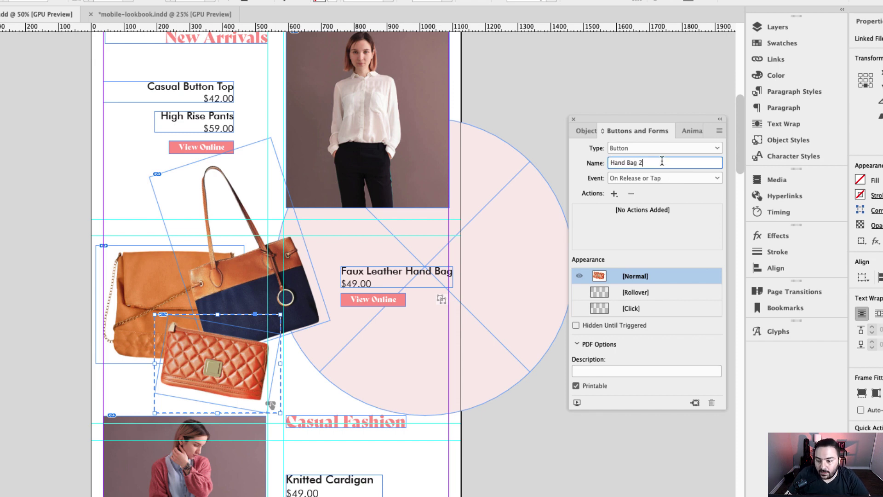
Step: Add a Go To State action to the Hand Bag 2 button, targeting State 2 of Hand Bag States
left_click(613, 195)
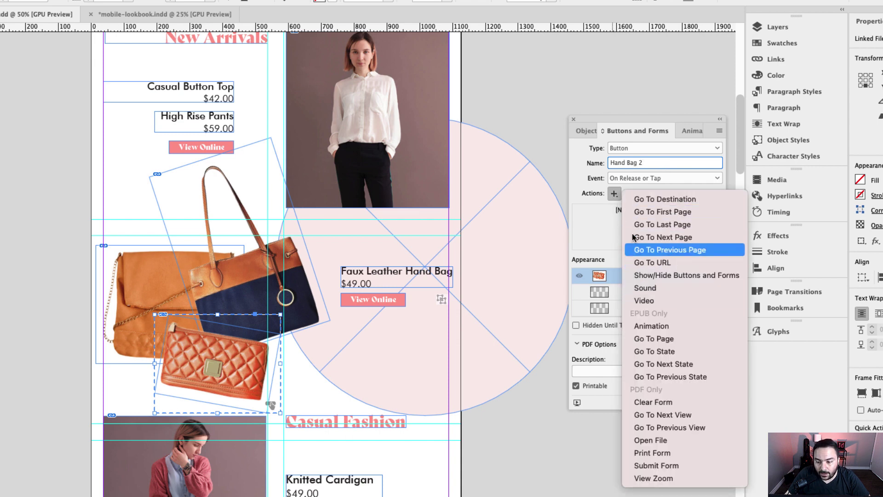
left_click(683, 353)
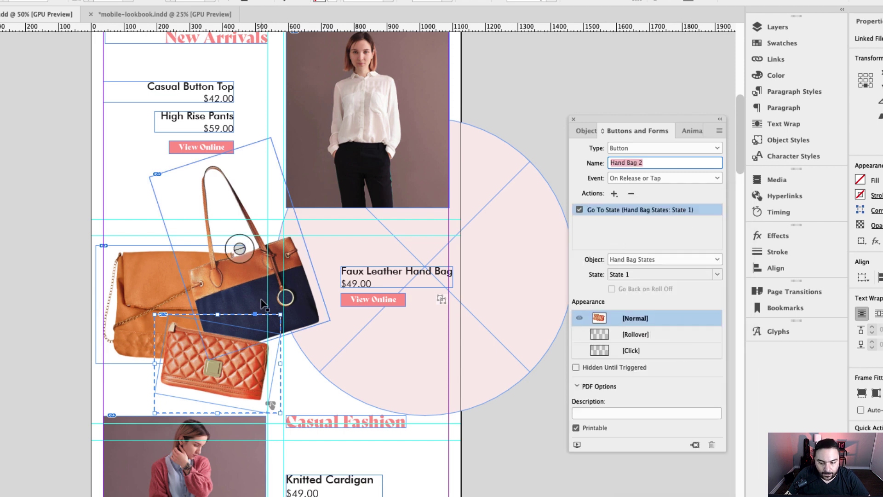
left_click(640, 274)
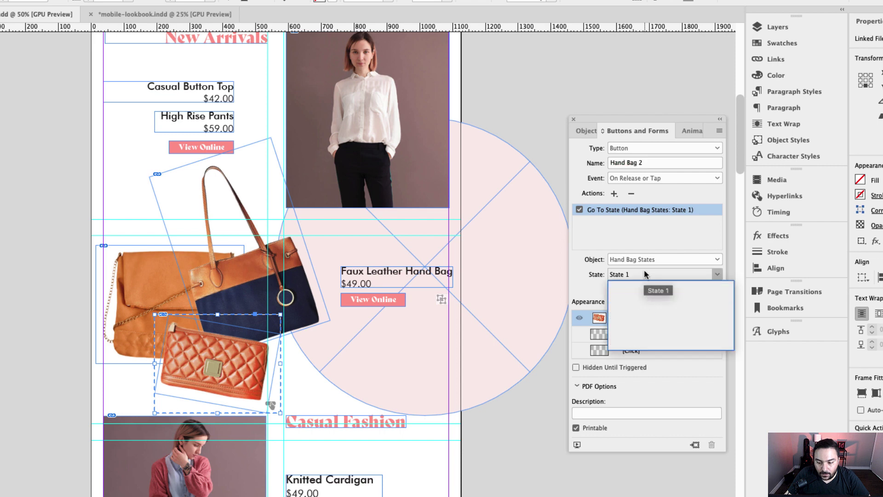
left_click(637, 309)
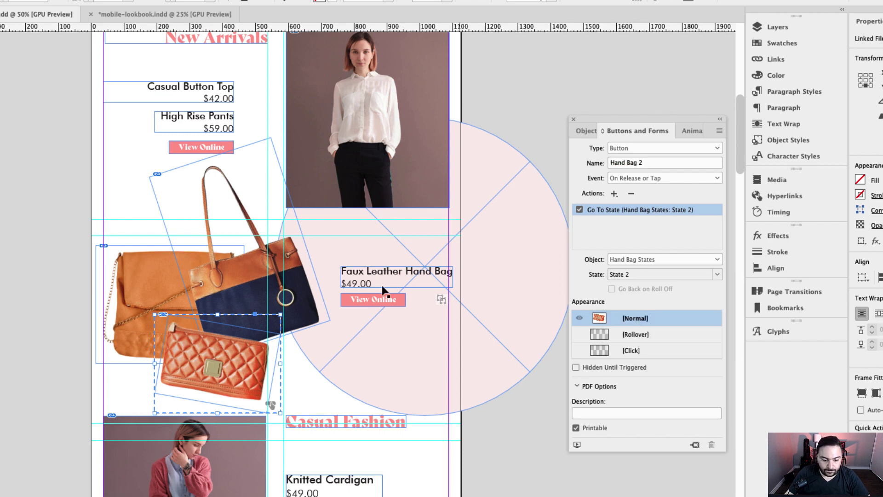
Step: Convert the navy and brown tote bag image into a button named Hand Bag 3
left_click(236, 246)
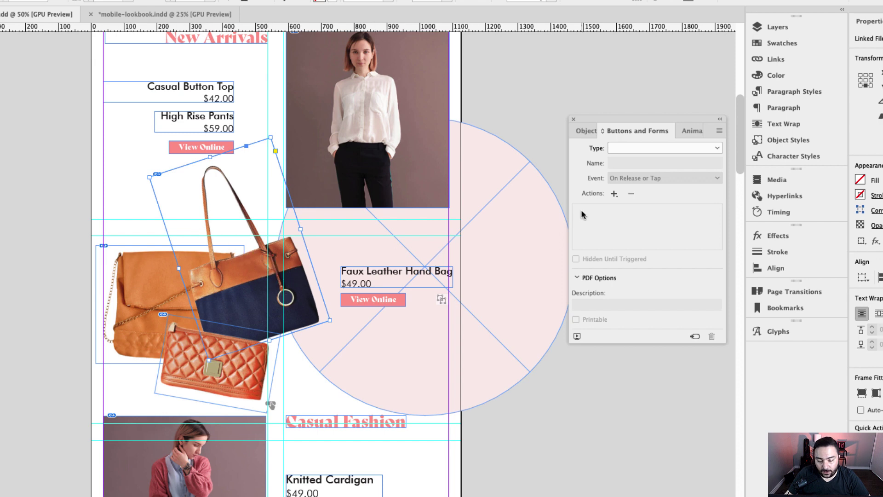
left_click(710, 148)
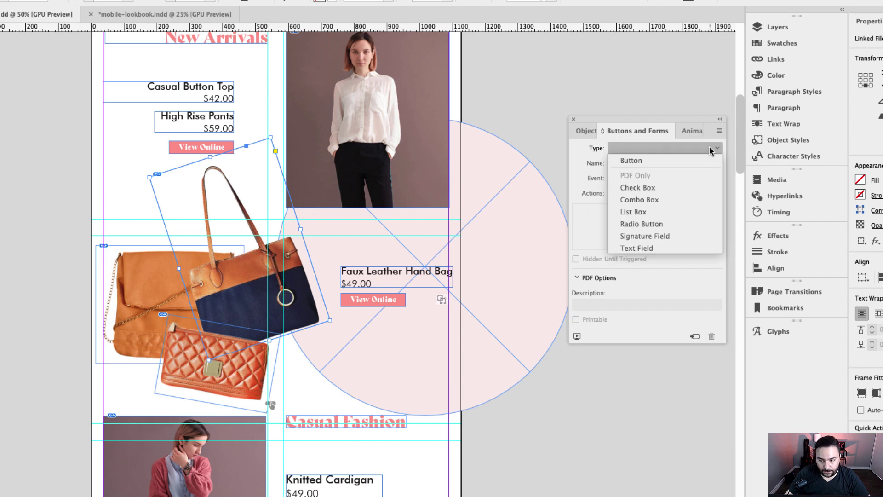
left_click(650, 160)
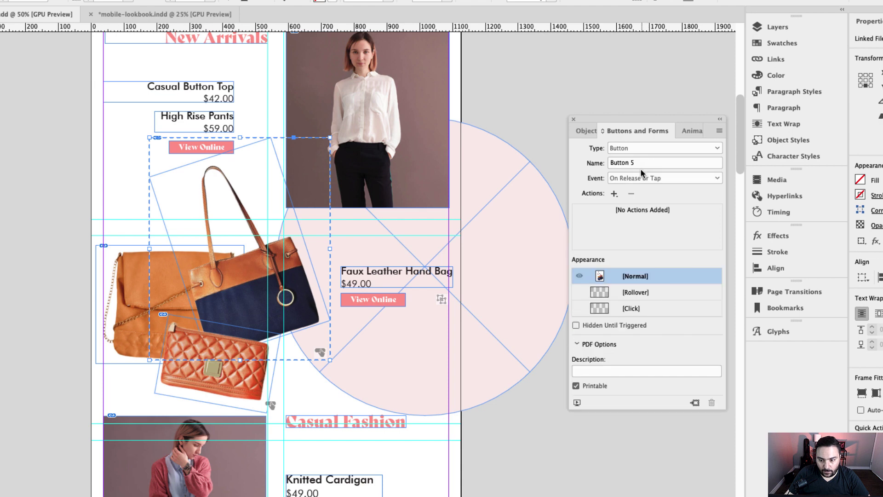
left_click(588, 164)
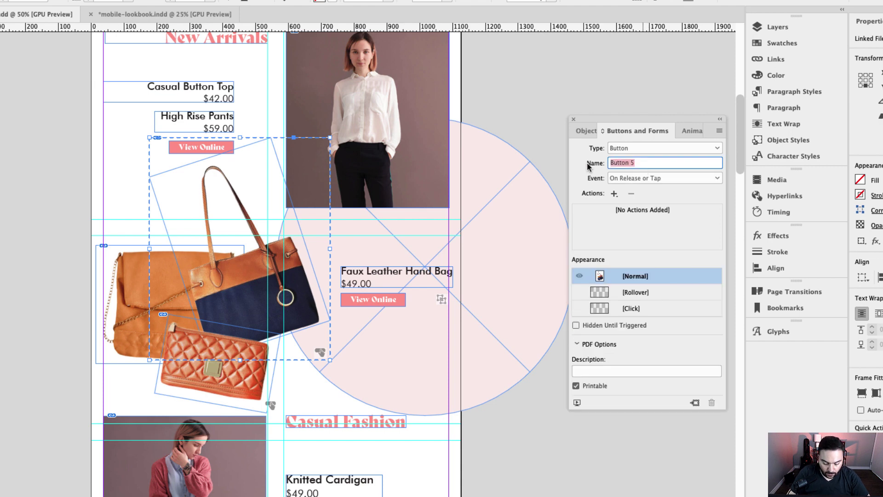
type("Hand Bag 3")
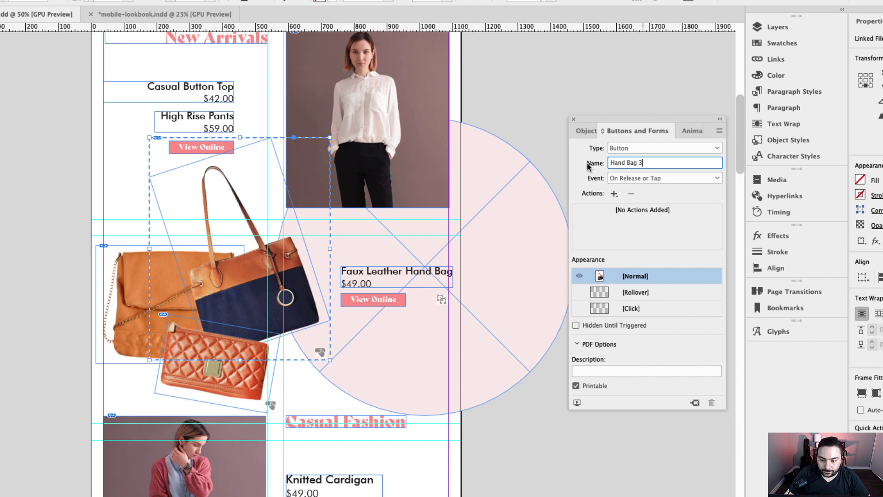
left_click(615, 194)
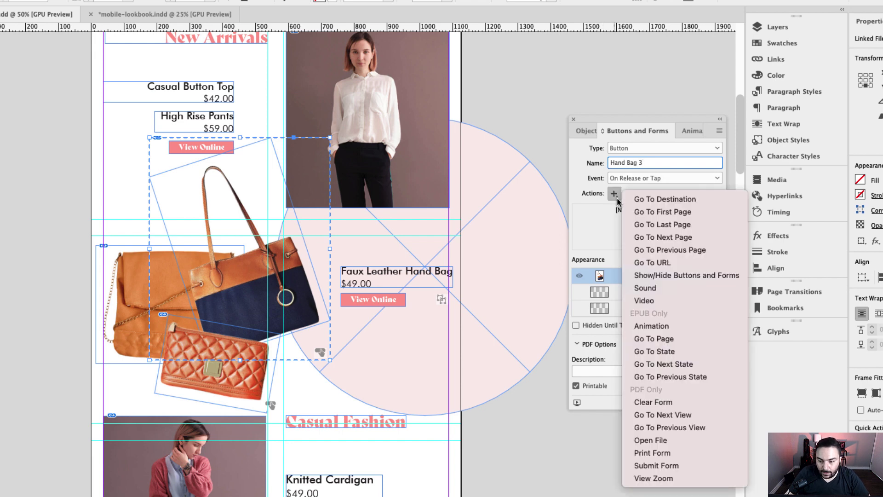
left_click(653, 339)
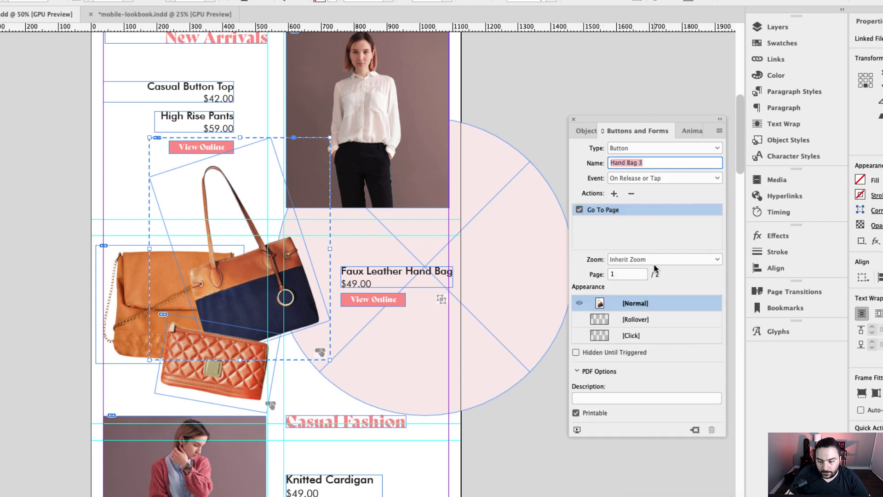
left_click(631, 194)
left_click(481, 276)
Step: Add a Go To State action to the Hand Bag 3 button, targeting State 3 of Hand Bag States
left_click(614, 193)
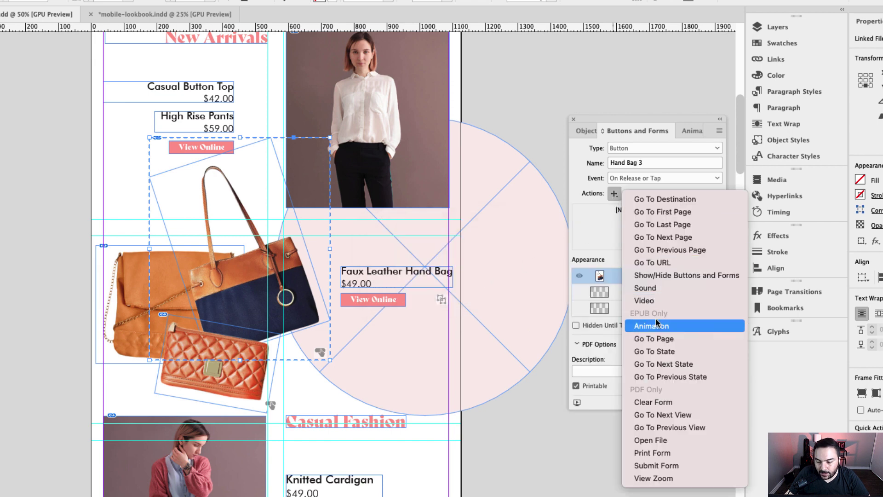
left_click(679, 352)
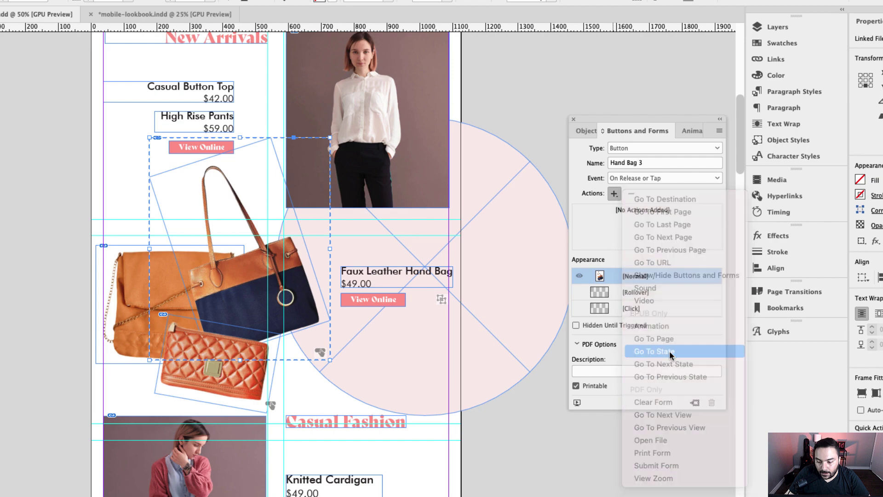
left_click(640, 274)
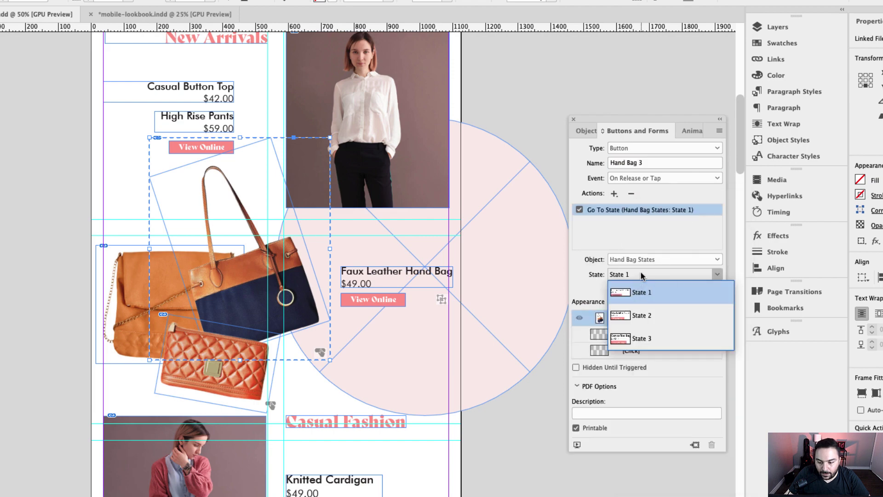
left_click(644, 337)
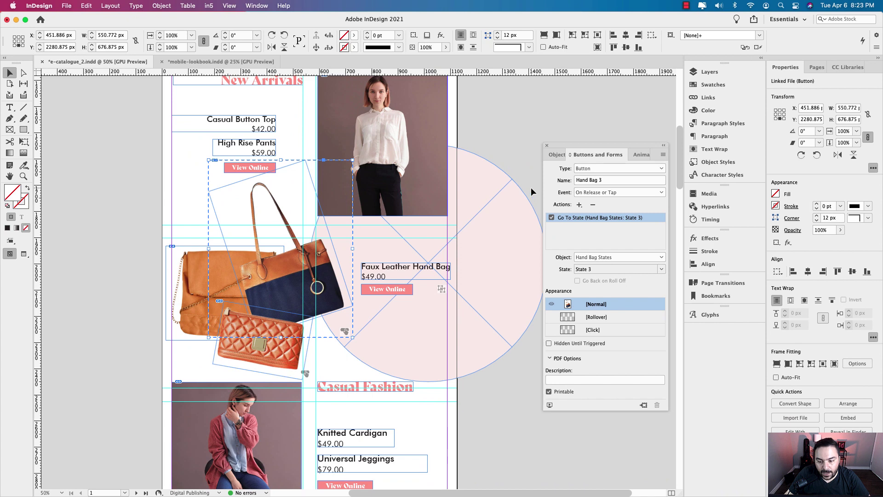
left_click(531, 186)
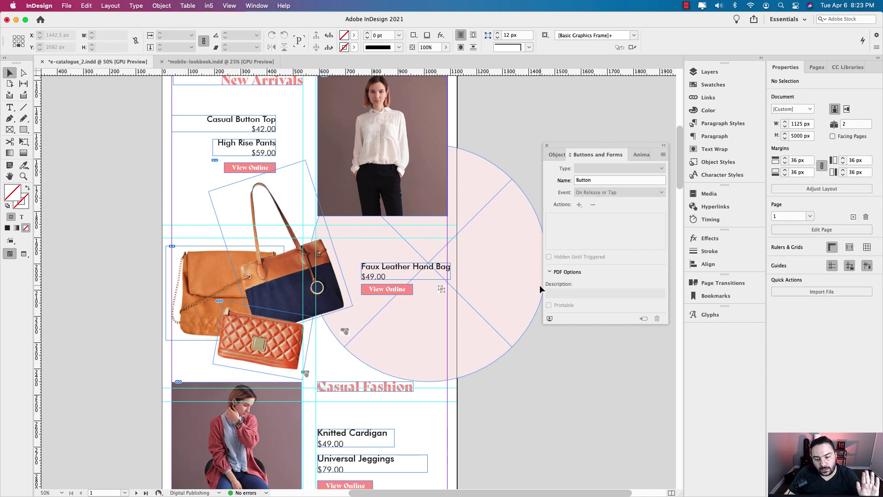
Step: Test the three bag buttons in the EPUB Interactivity Preview by triggering each one repeatedly, and close the preview
left_click(556, 315)
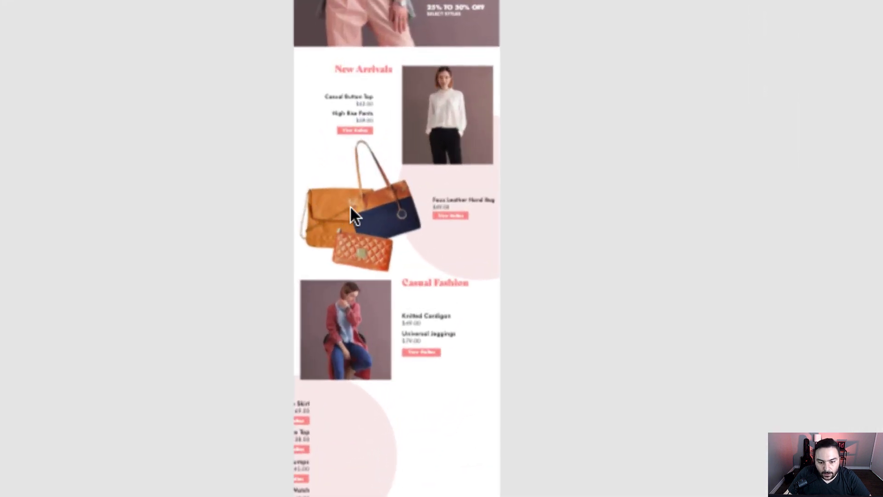
left_click(335, 216)
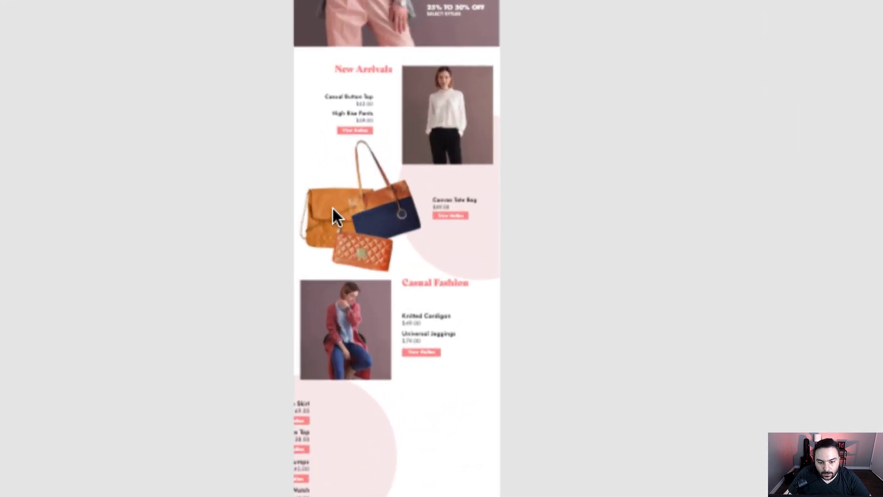
left_click(369, 252)
left_click(383, 208)
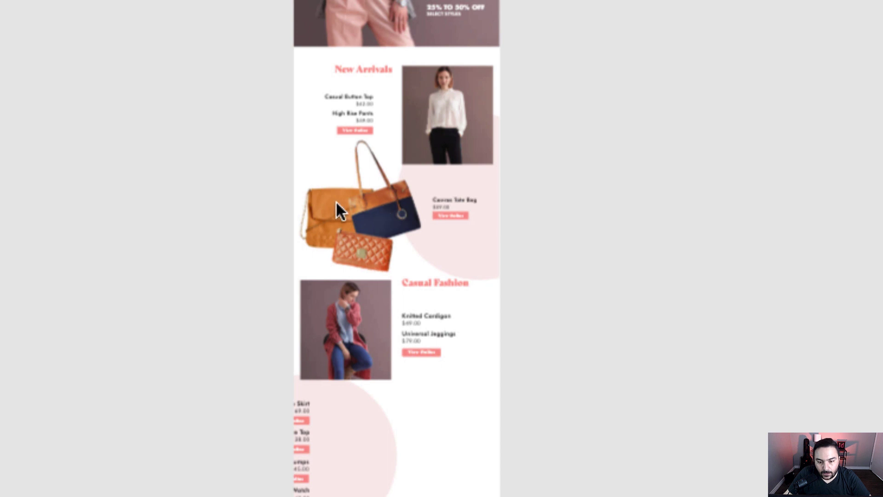
left_click(339, 245)
left_click(386, 210)
left_click(371, 253)
left_click(333, 205)
left_click(366, 253)
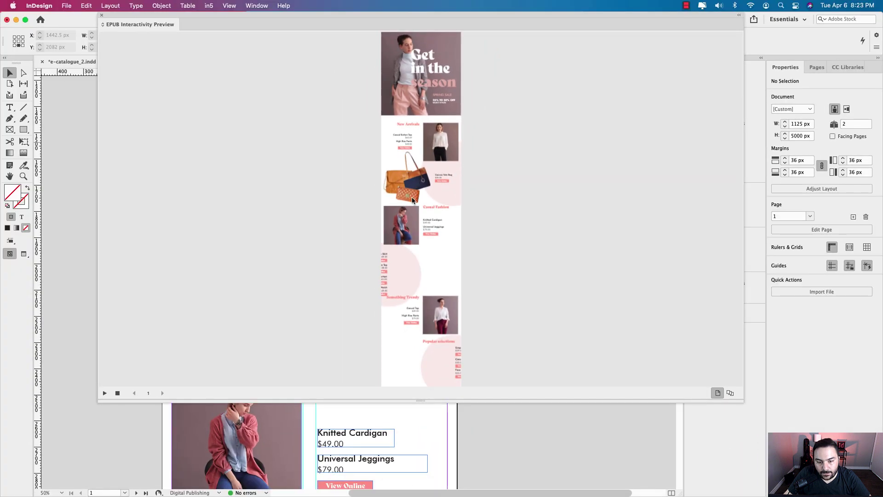
left_click(102, 15)
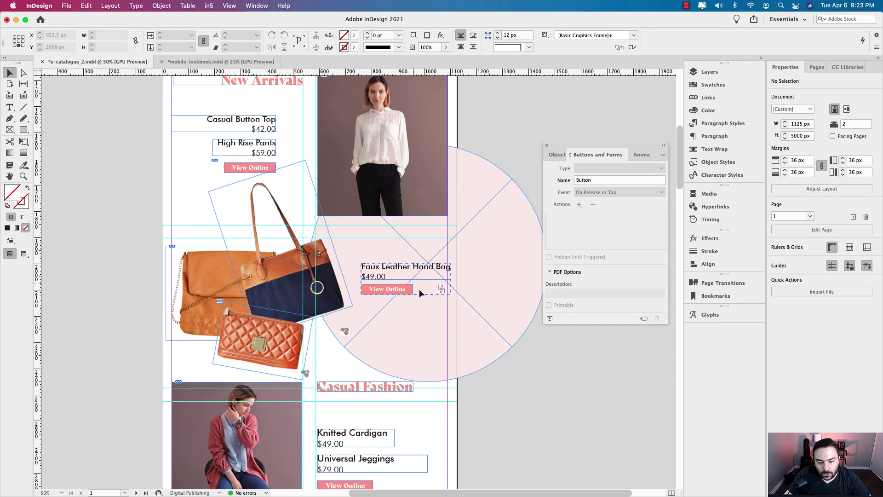
Step: Turn on Hidden Until Triggered for the Hand Bag States multi-state object
left_click(414, 275)
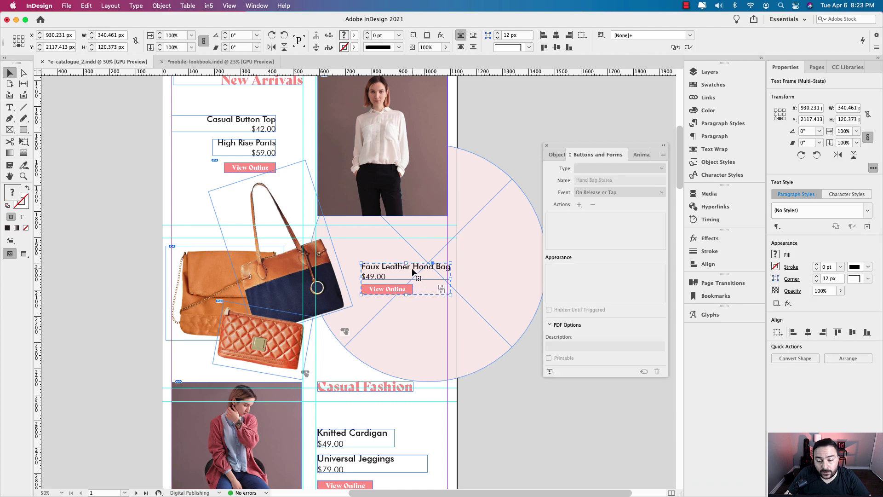
left_click(559, 155)
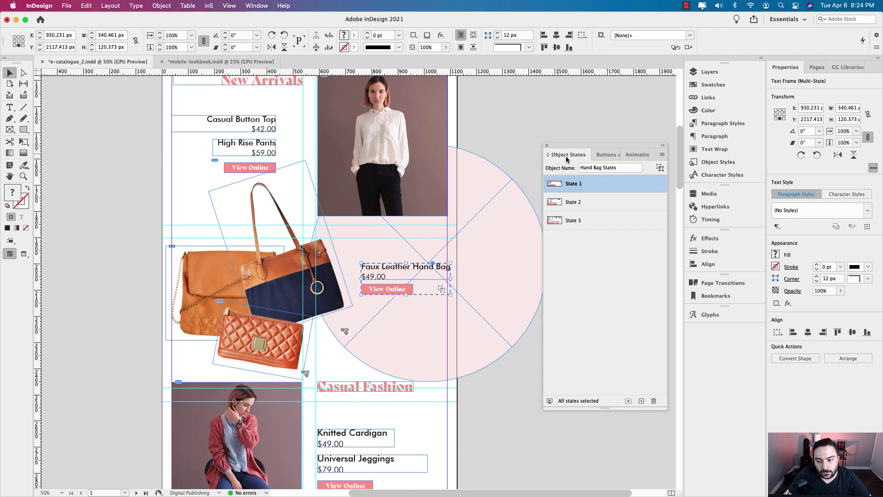
left_click(662, 155)
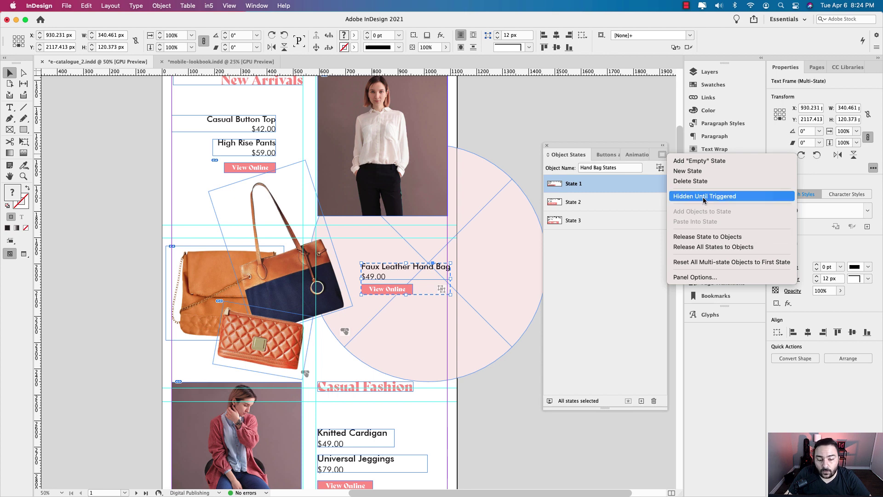
left_click(726, 197)
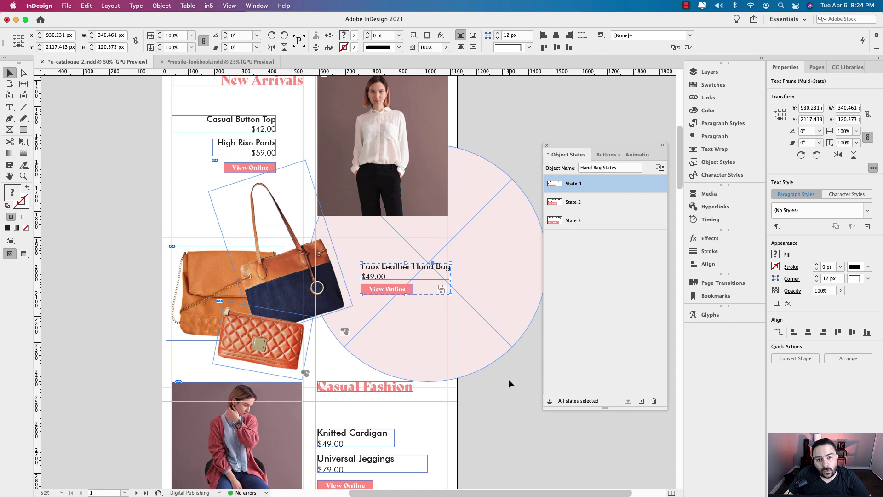
left_click(497, 423)
Step: Load the four product images for the A-Line Skirt section from their folder into the place cursor
scroll(496, 414, "down", 15)
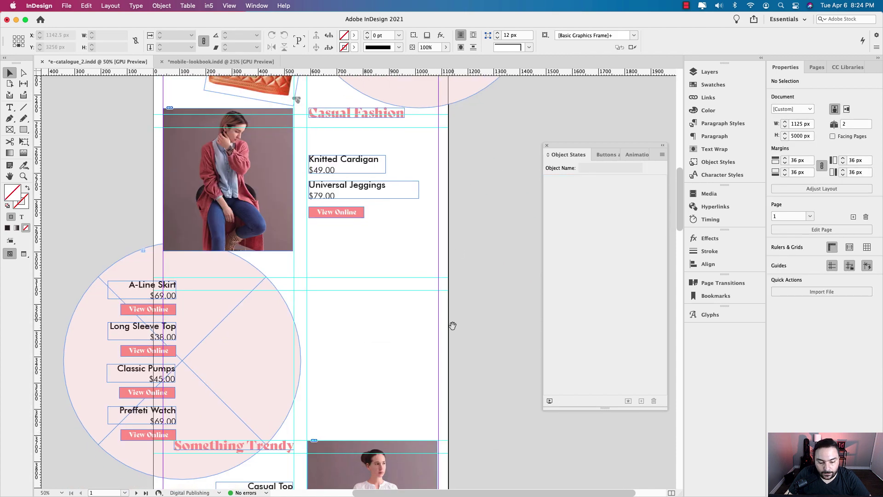
scroll(523, 215, "left", 3)
scroll(414, 230, "up", 1)
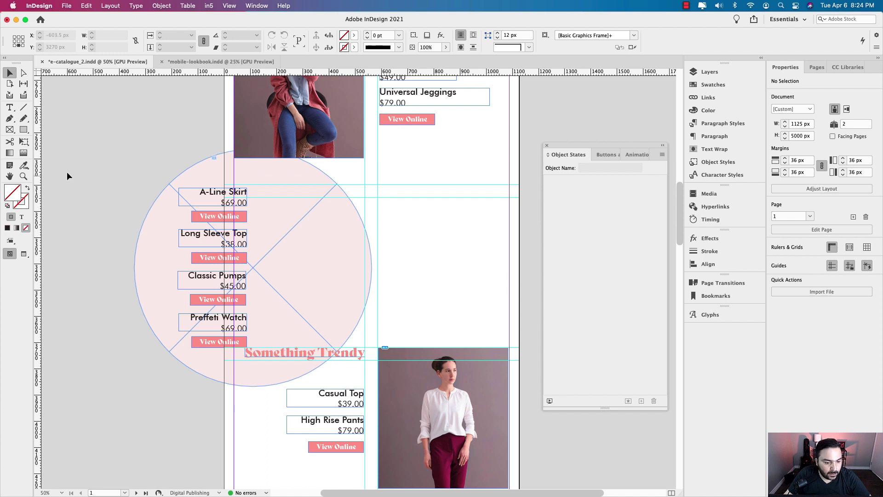
key("super+Tab")
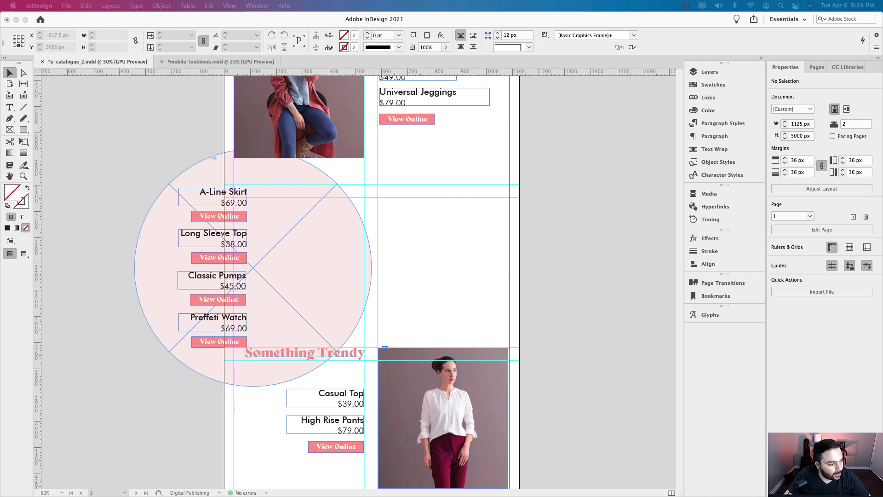
left_click_drag(27, 157, 367, 229)
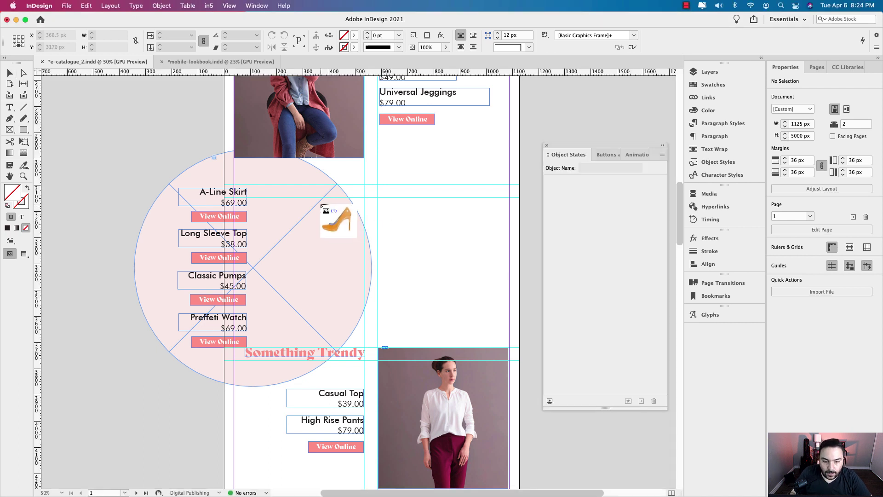
Step: Place the blue skirt, orange top, high-heeled pump and watch images as an overlapping group in the empty area below Universal Jeggings
key("Right")
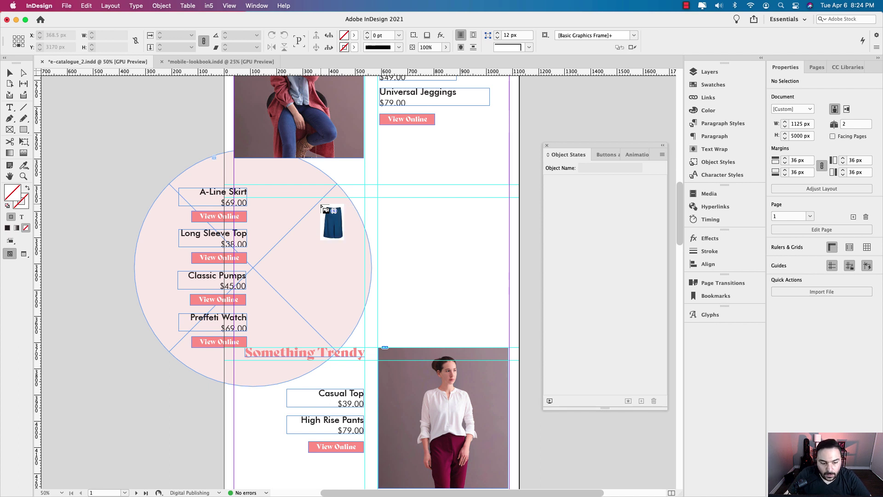
left_click_drag(350, 185, 439, 270)
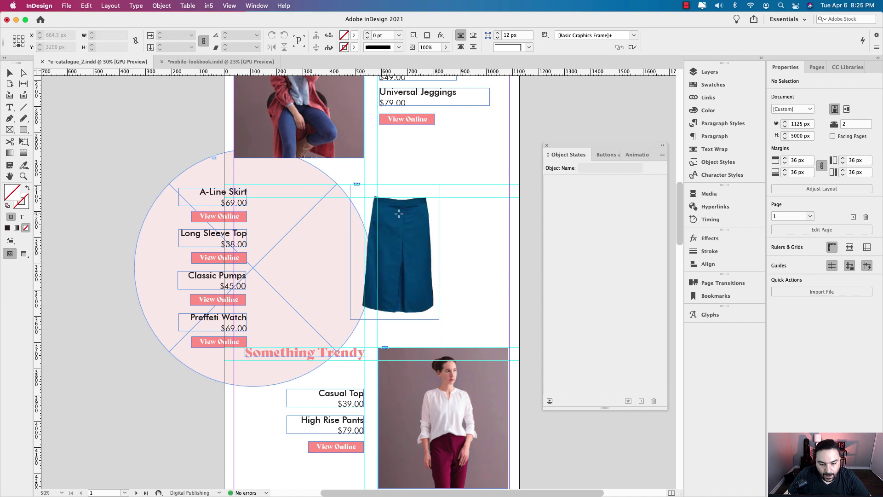
left_click_drag(399, 213, 469, 284)
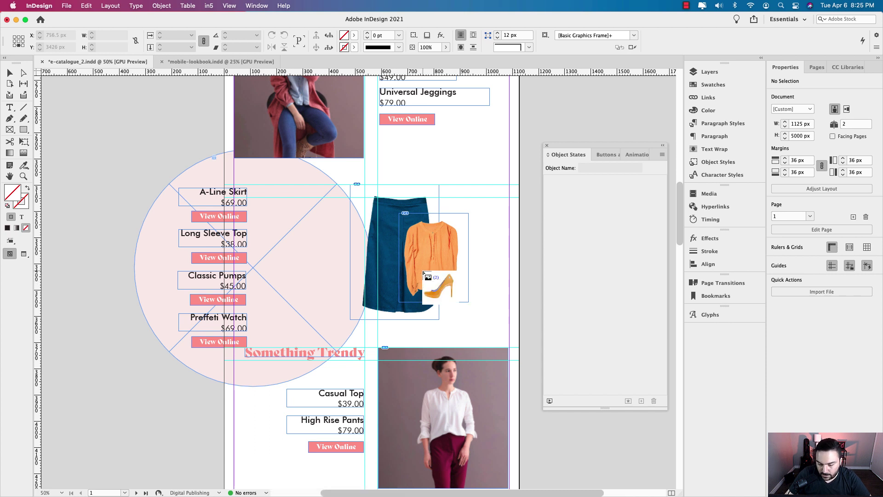
left_click_drag(387, 263, 465, 314)
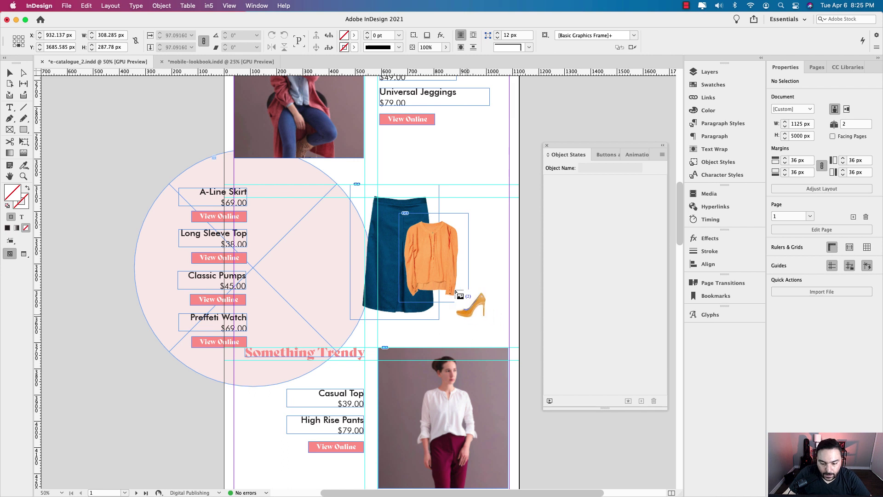
left_click_drag(469, 312, 389, 264)
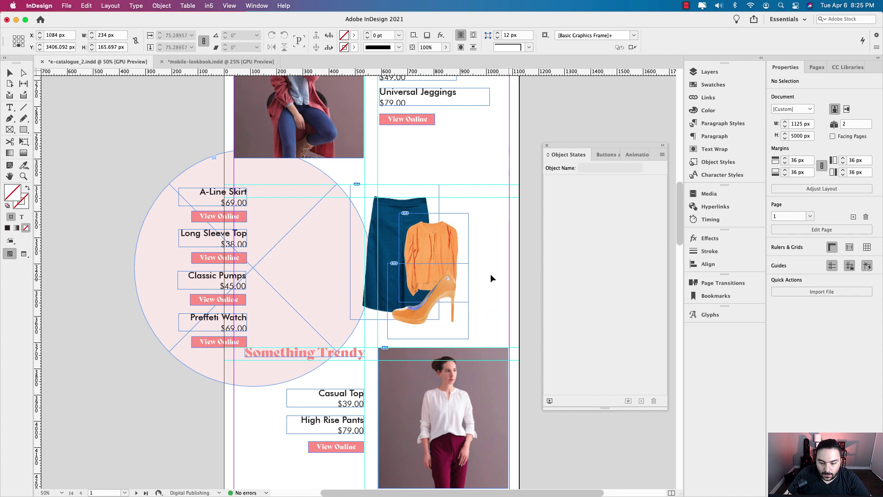
left_click(490, 274)
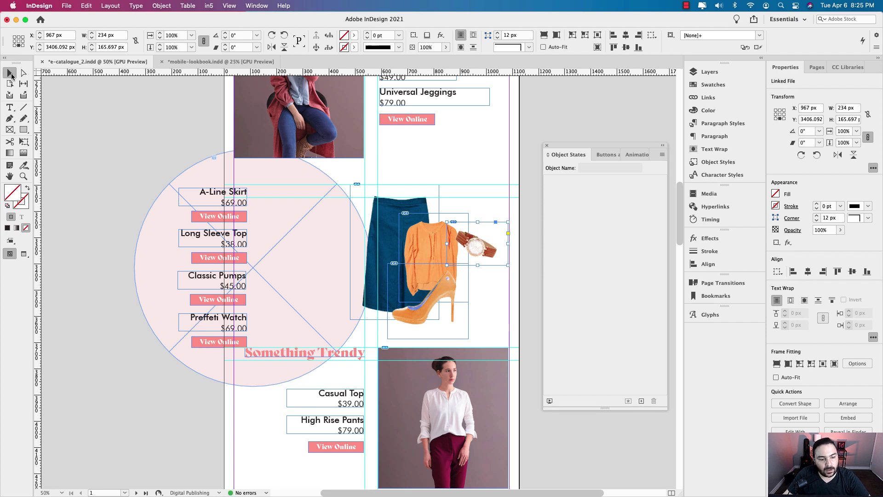
left_click(474, 178)
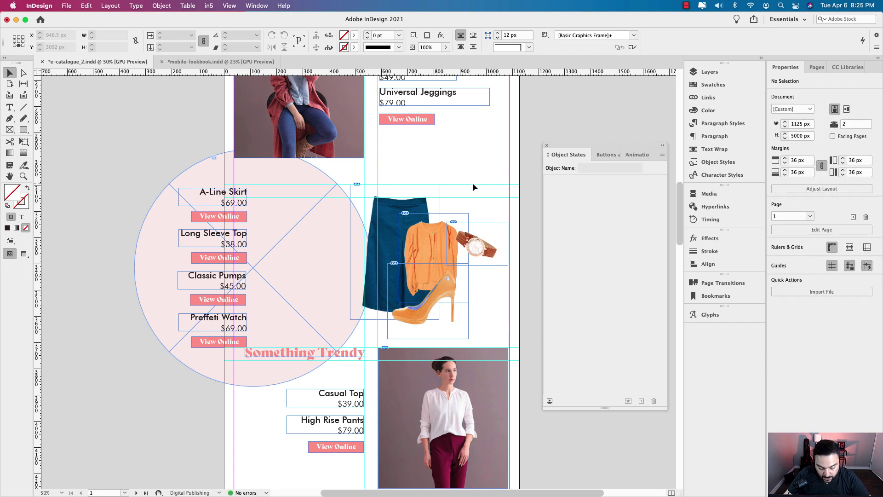
Step: Hide guides and frame edges with the preview screen mode, then shift the blue skirt left and enlarge it to about 408 × 619 px
key("w")
left_click_drag(391, 218, 313, 219)
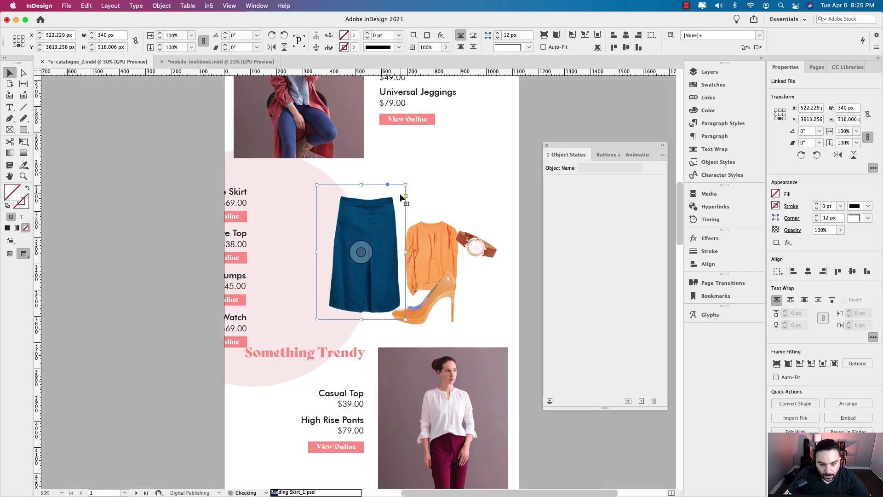
left_click_drag(410, 182, 423, 158)
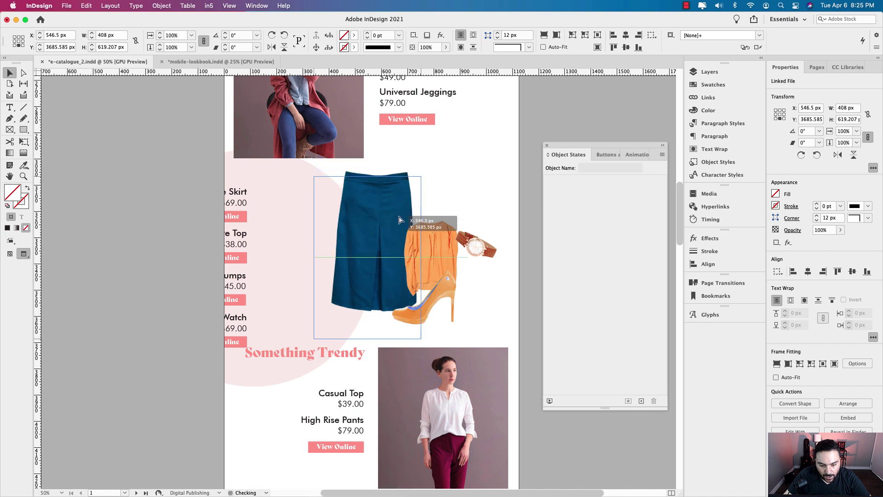
Step: Enlarge the orange top to about 364 × 465 px over the blue skirt's right side and send the skirt to the back
left_click_drag(393, 196, 432, 199)
left_click(440, 227)
left_click(351, 223)
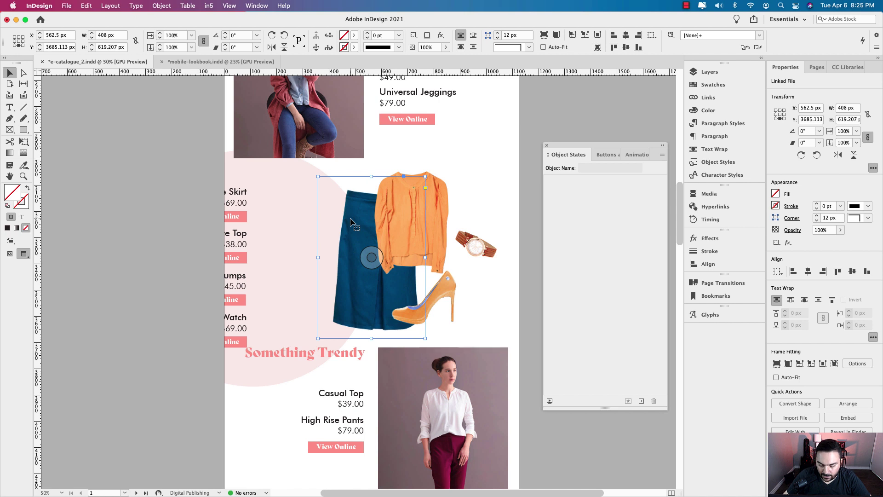
key("super+shift+bracketright")
key("super+shift+bracketleft")
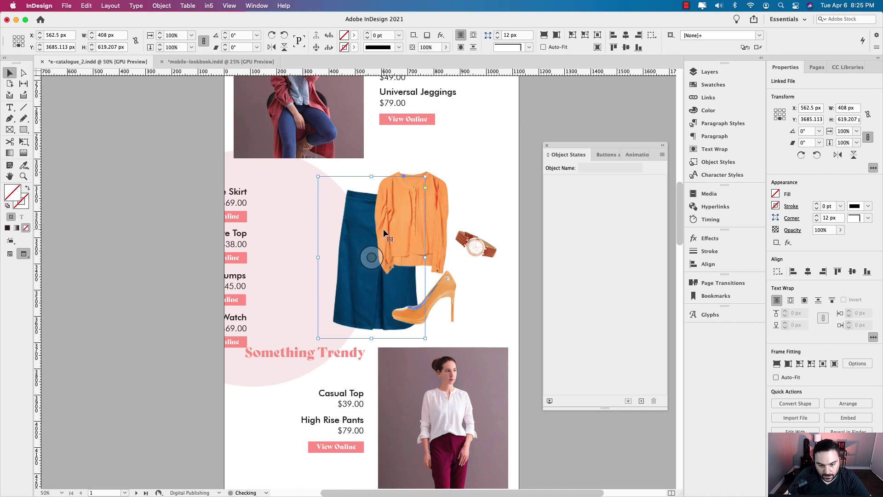
left_click_drag(433, 220, 452, 227)
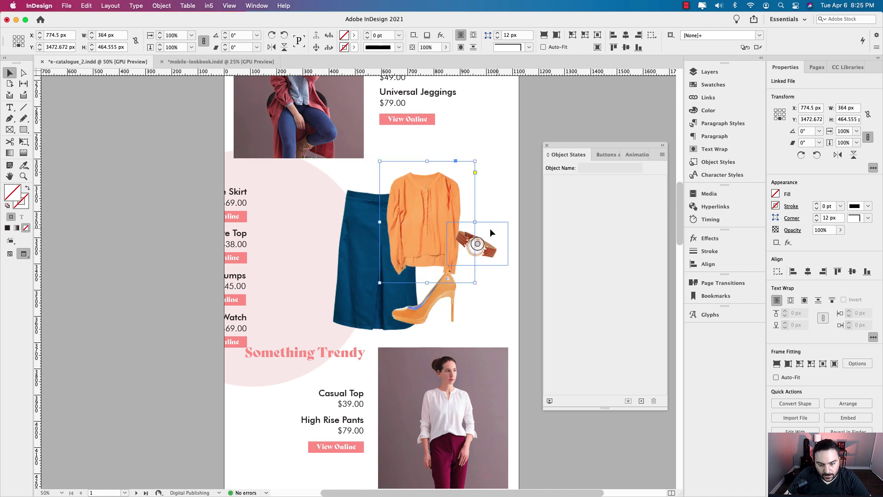
Step: Reduce the high-heeled pump to about 262 × 245 px near the top's hem and lower the orange top slightly
left_click(446, 293)
mouse_move(468, 263)
left_mouse_down()
mouse_move(509, 271)
mouse_move(456, 274)
left_mouse_up()
key("super+z")
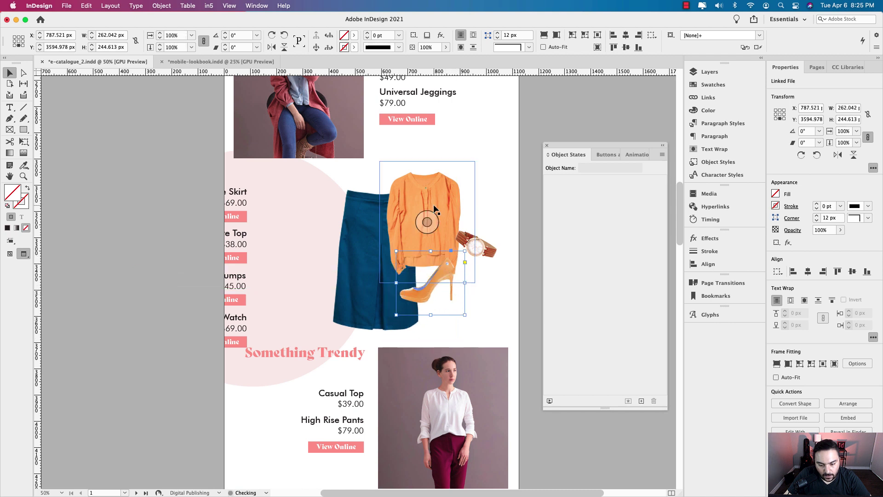
left_click_drag(437, 208, 446, 209)
left_click(509, 241)
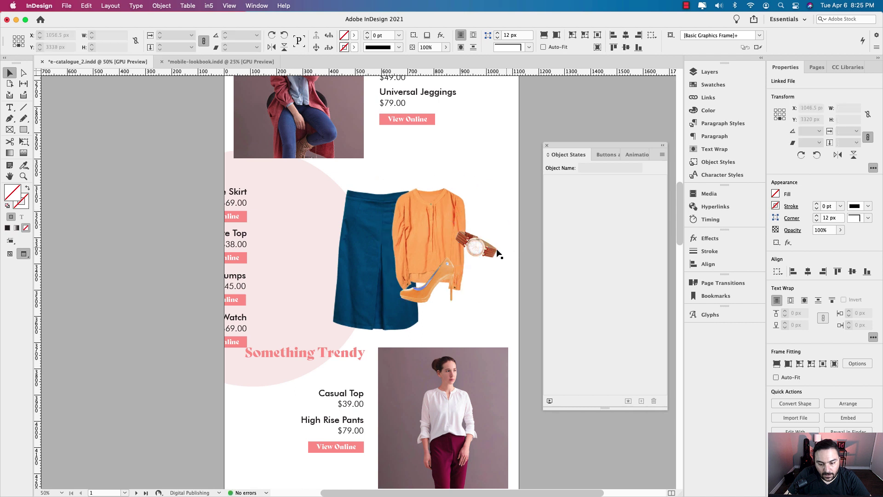
Step: Enlarge the watch to about 279 × 198 px and place it beside the orange top's right sleeve
left_click(495, 261)
left_click_drag(447, 265, 425, 280)
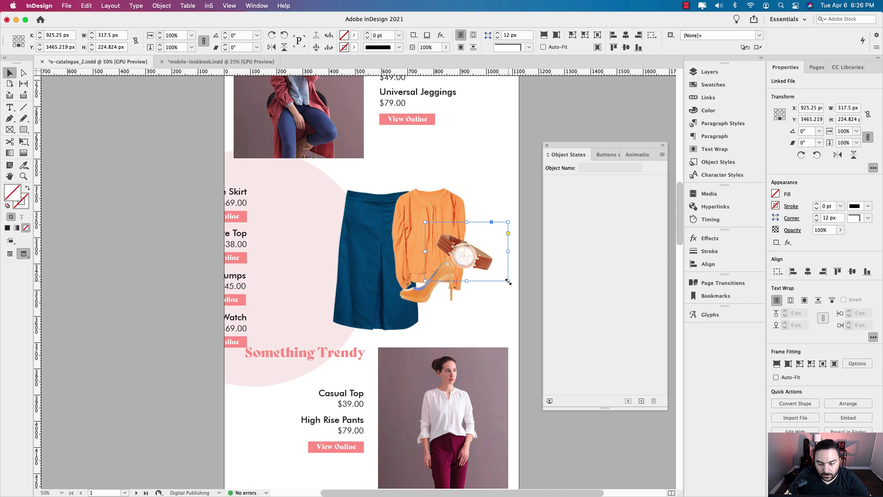
left_click_drag(506, 281, 502, 243)
Step: Move the pump down below the orange top's hem and lower the watch toward the cuff
left_click(371, 256, "shift")
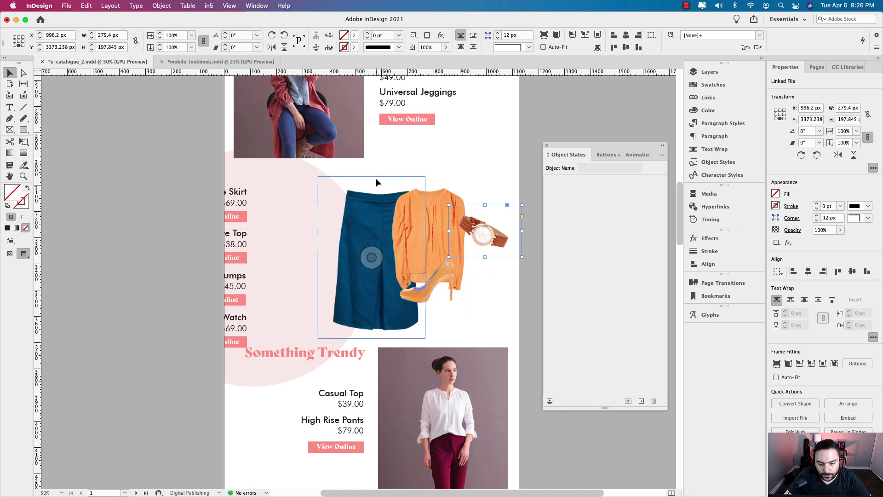
left_click(428, 216, "shift")
left_click(429, 283, "shift")
left_click(504, 302)
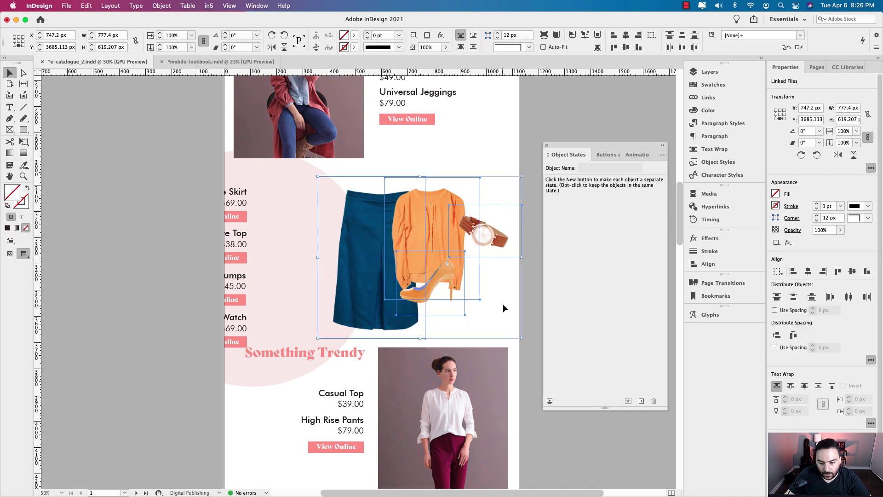
left_click_drag(445, 278, 445, 301)
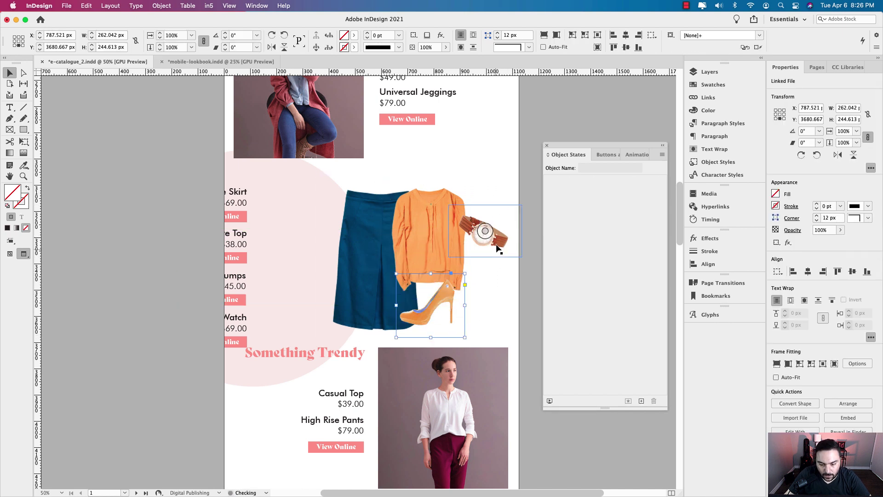
left_click_drag(483, 237, 483, 267)
Step: Enlarge the orange top to about 415 × 530 px and shift it right to uncover more of the skirt
left_click(442, 219)
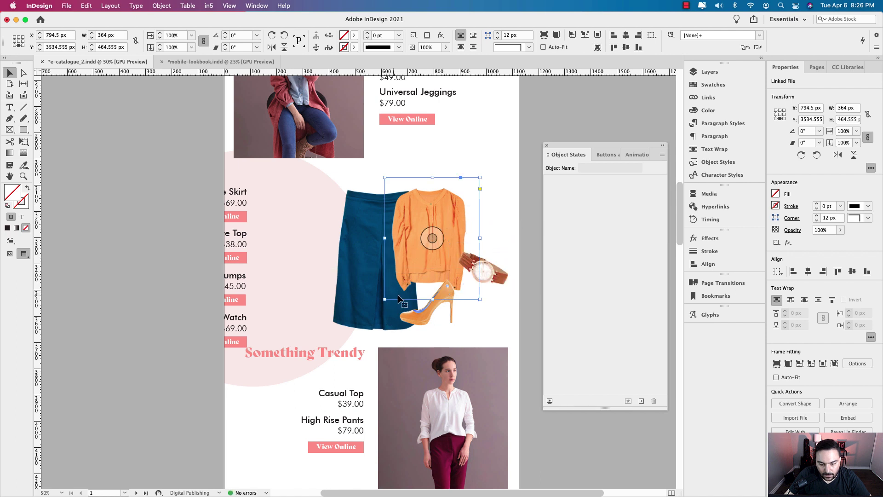
left_click_drag(385, 299, 372, 317)
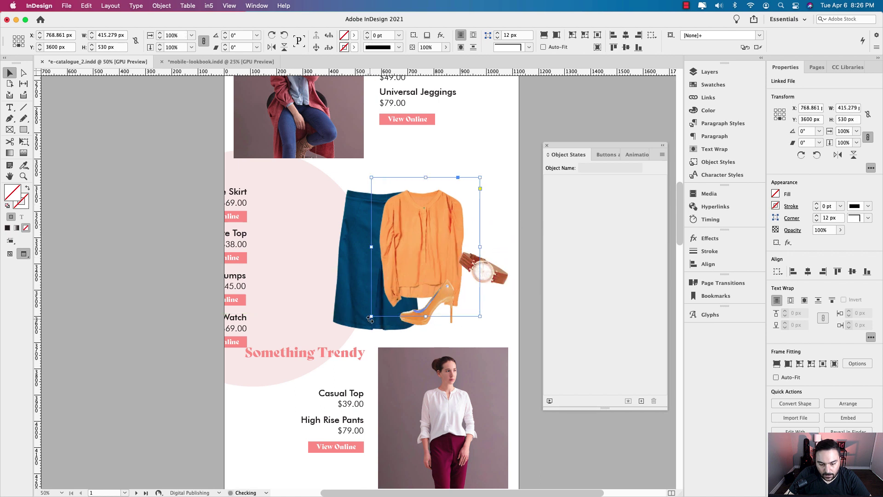
left_click(433, 304)
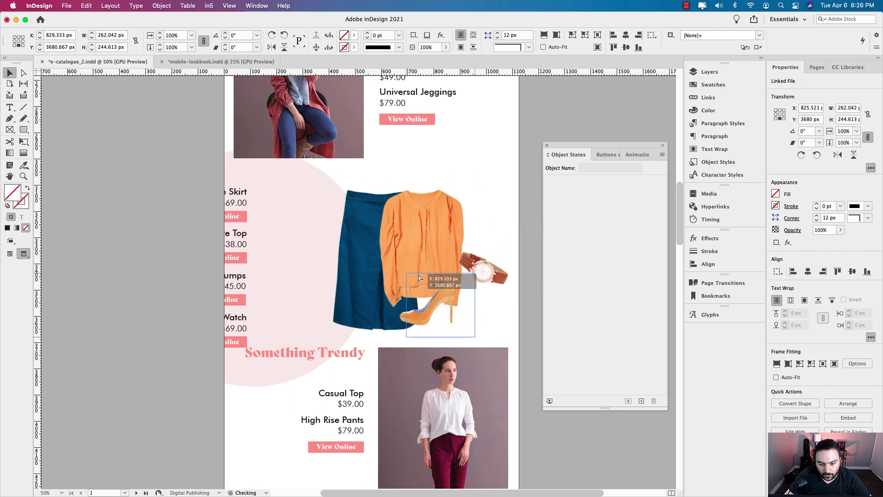
left_click(422, 237)
left_click_drag(412, 213, 445, 217)
left_click(295, 192)
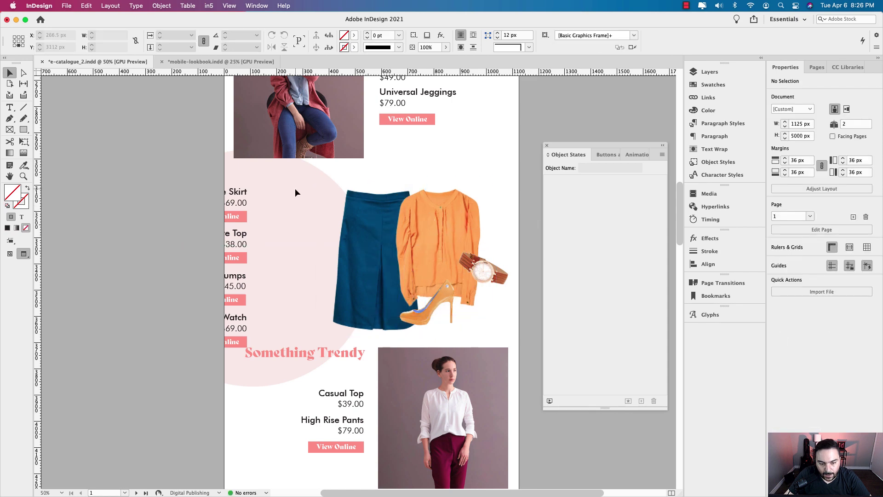
Step: Shift all four outfit images together about 23 px to the right
left_click_drag(305, 179, 492, 322)
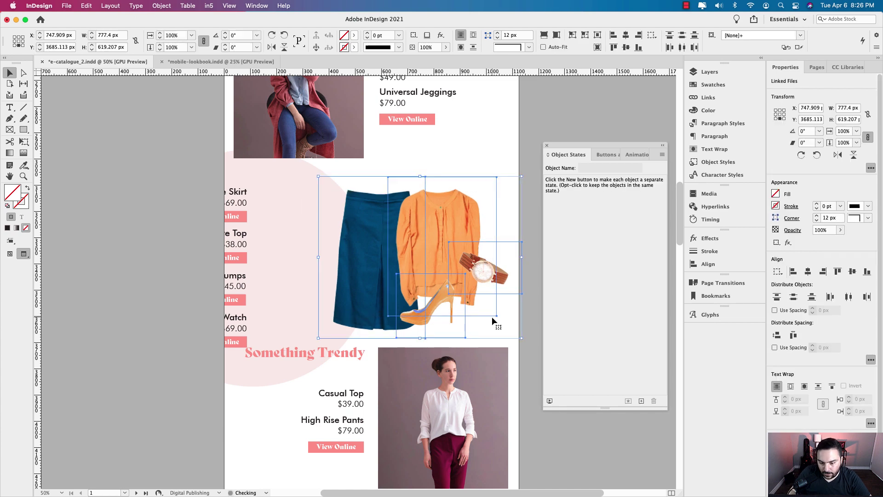
key("shift+Right")
key("shift+Right")
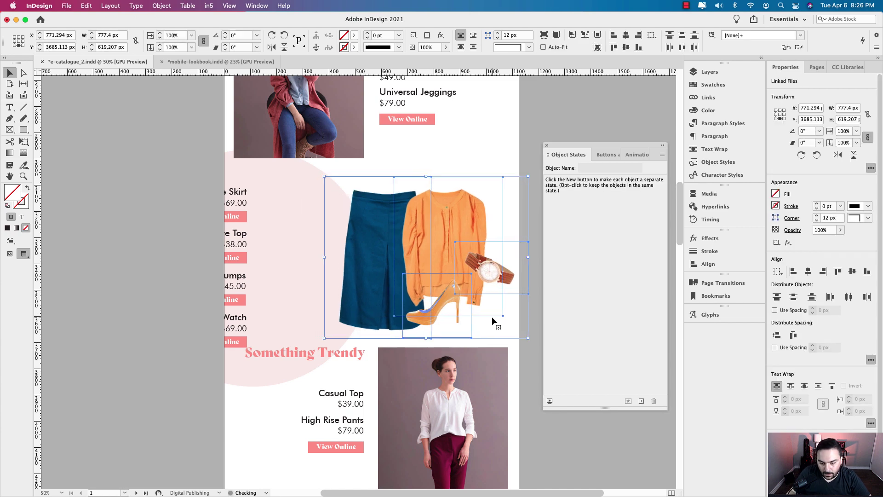
left_click(493, 322)
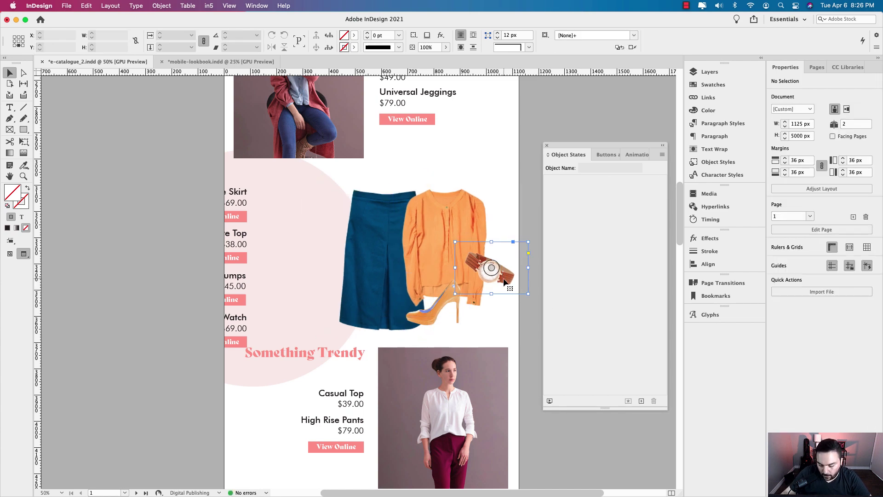
Step: Nudge the watch slightly left and up so it sits closer to the orange top
left_click(505, 281)
key("shift+Left")
key("shift+Left")
key("shift+Up")
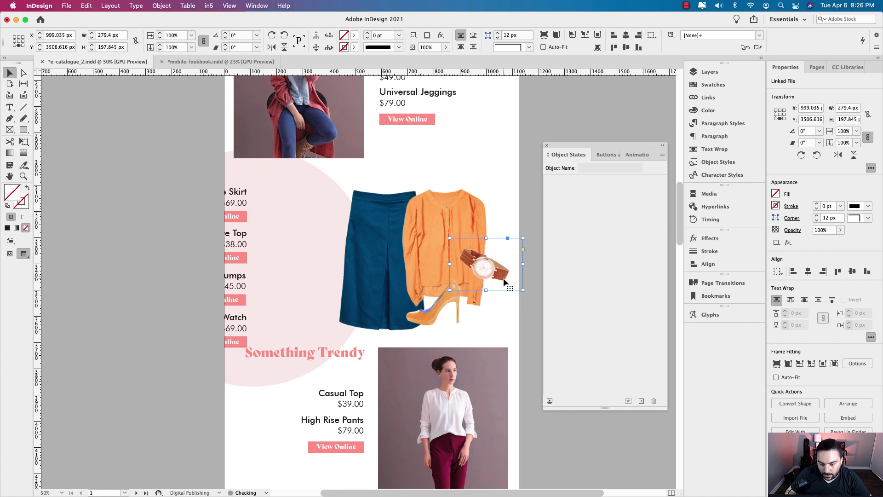
Step: Enlarge the high-heeled pump to about 292 × 272 px and reposition it just below the orange top's hem
left_click(459, 304)
mouse_move(473, 289)
left_mouse_down()
mouse_move(486, 260)
mouse_move(462, 292)
left_mouse_up()
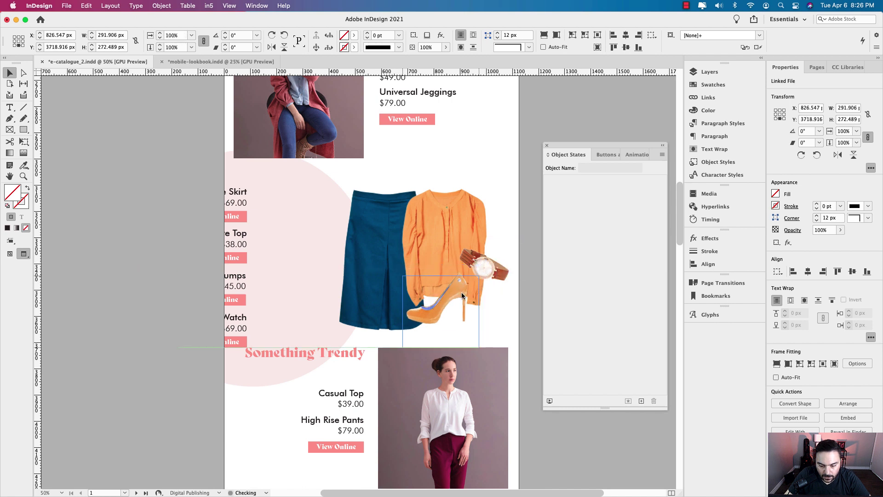
left_click(519, 287)
left_click(492, 316)
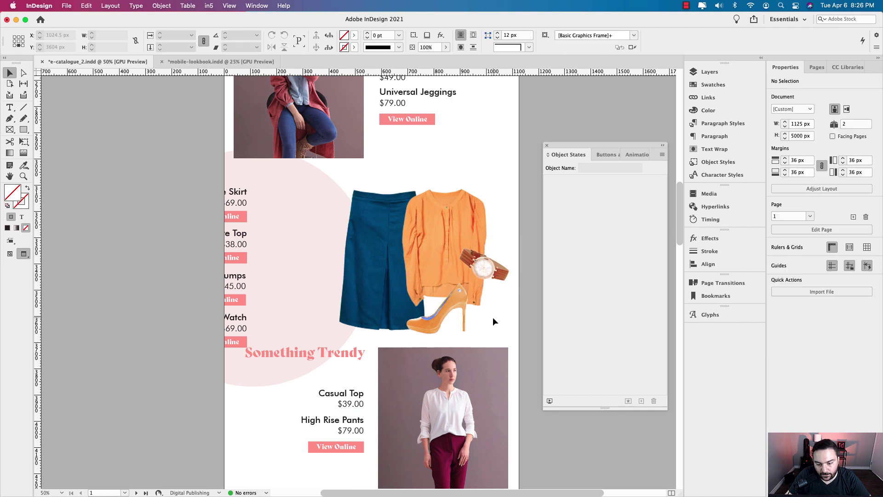
Step: Show guides and frame edges again and align the right edges of the four product-detail groups on the pink circle
scroll(371, 230, "left", 3)
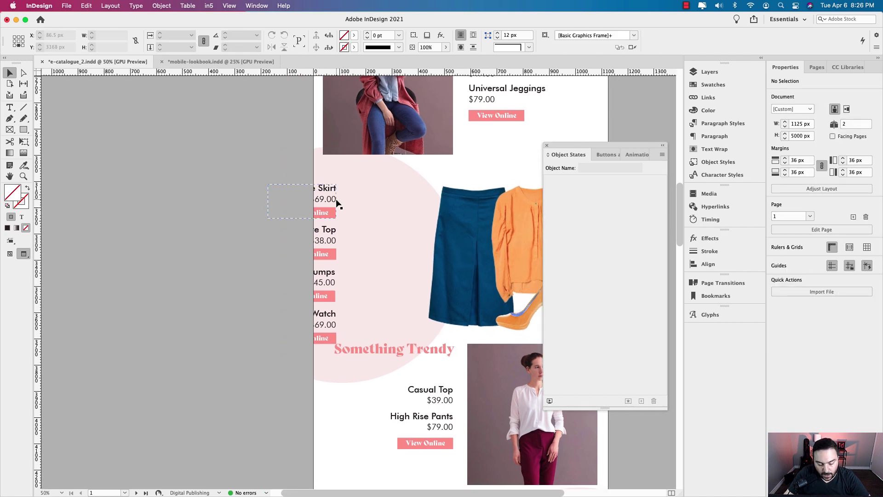
key("w")
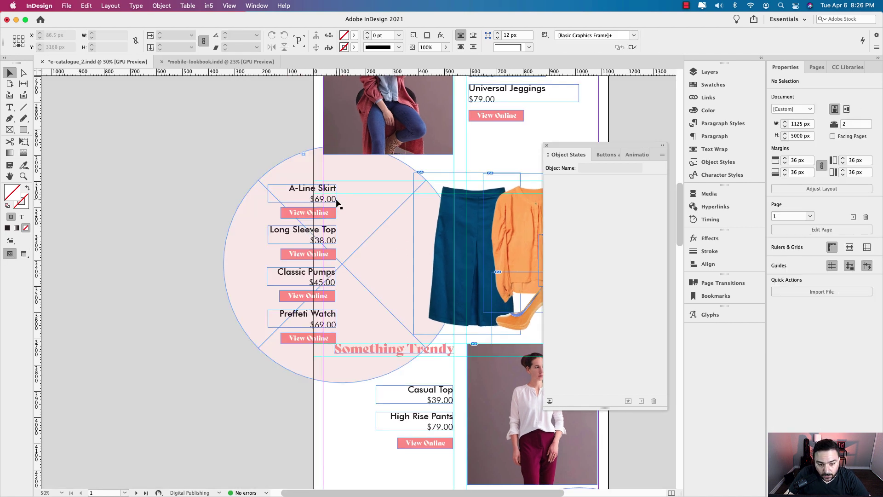
left_click_drag(306, 178, 302, 346)
left_click(284, 211)
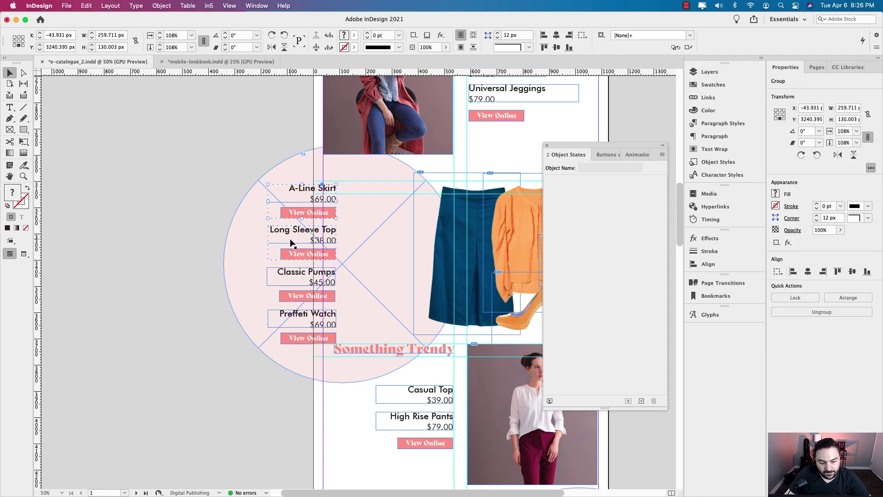
left_click(313, 202)
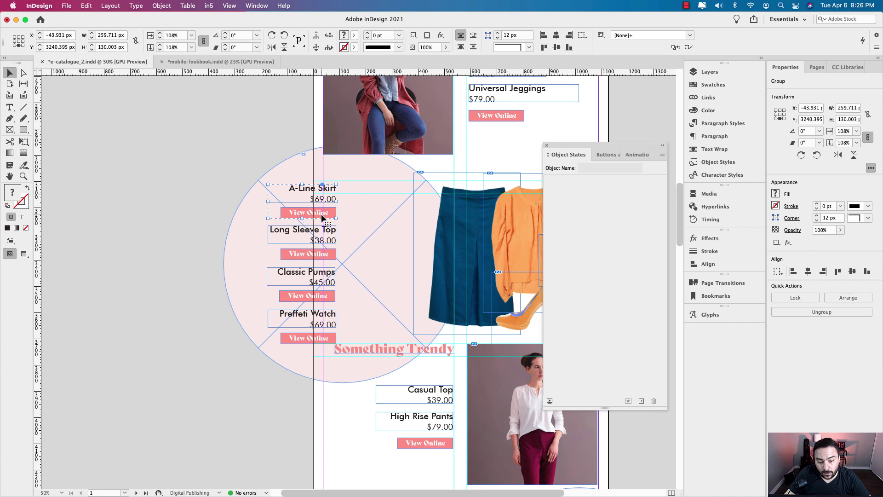
left_click_drag(303, 176, 313, 350)
left_click_drag(303, 174, 304, 358)
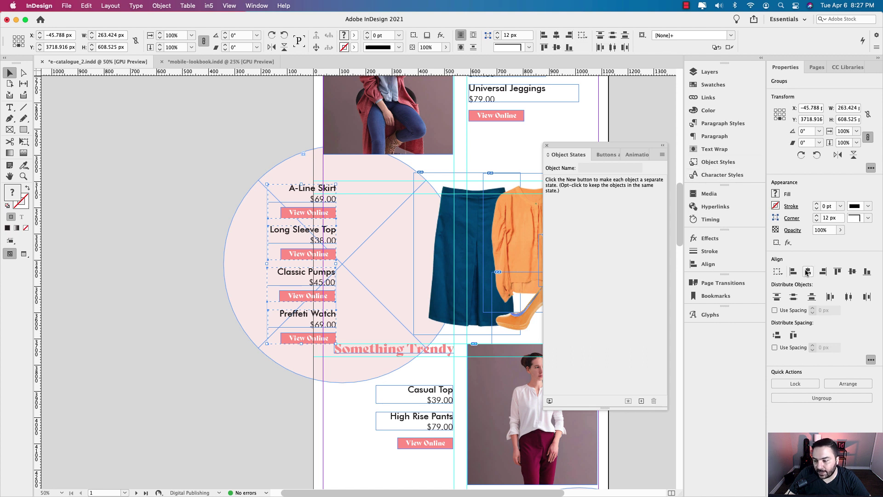
left_click(570, 38)
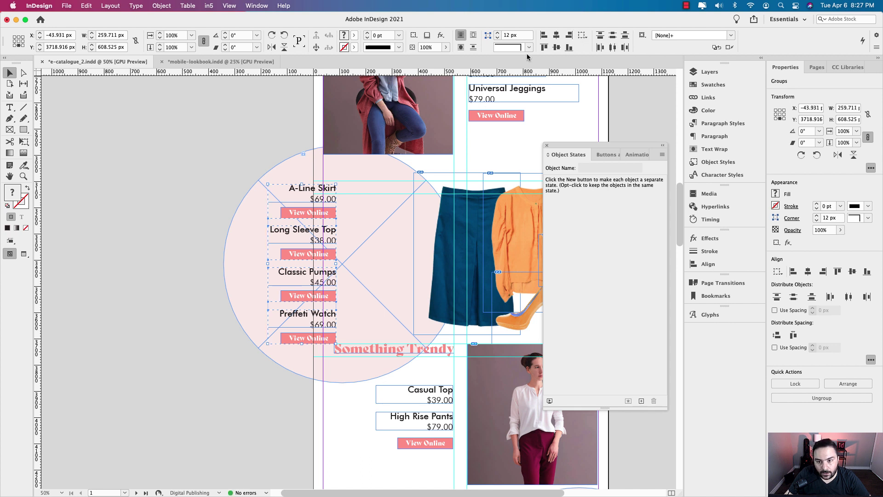
Step: Stack the four detail groups by aligning their vertical centers and move the stack onto the page beside the blue skirt
left_click(555, 48)
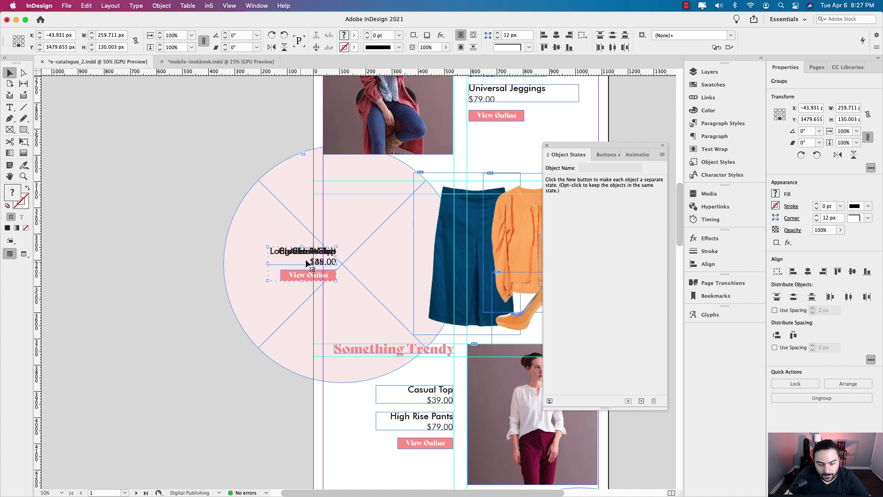
left_click_drag(350, 261, 383, 252)
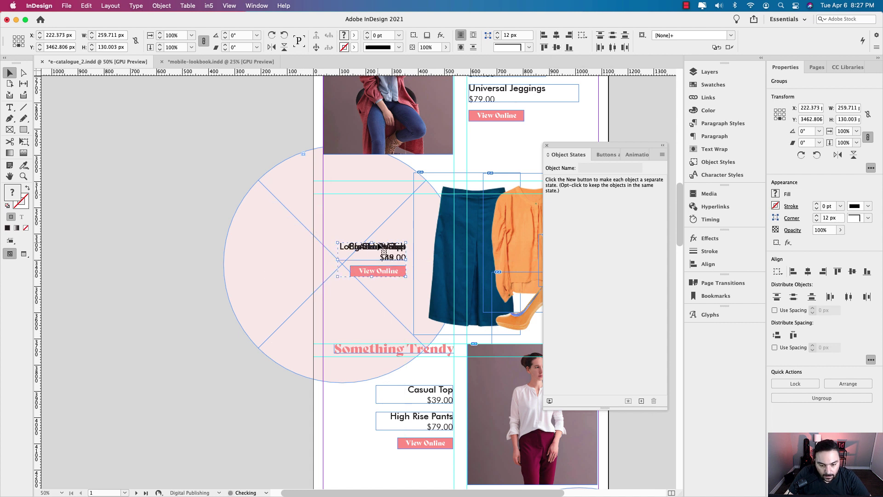
Step: Undo the move and vertical alignment of the detail groups, and redo both
key("super+z")
key("super+z")
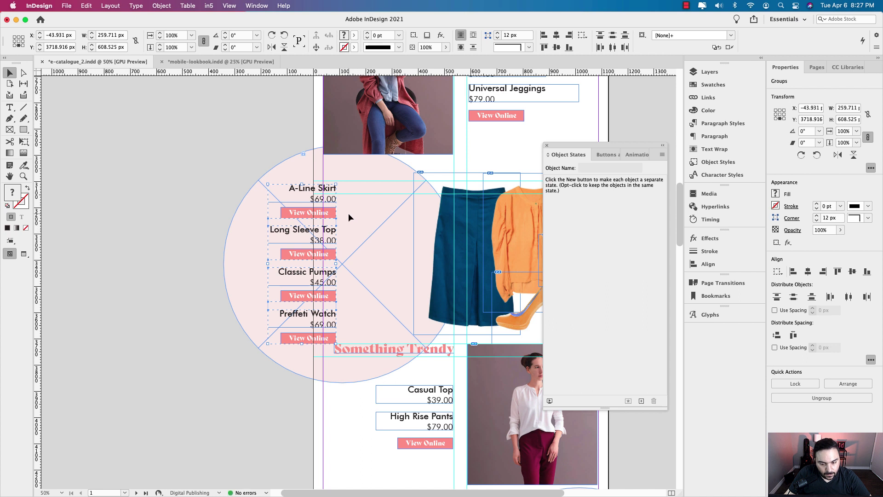
key("super+shift+z")
key("super+shift+z")
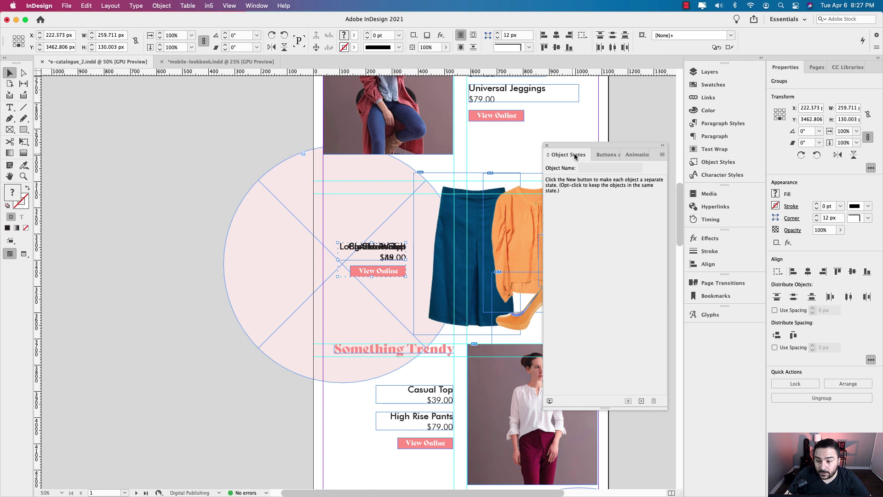
Step: Convert the four stacked detail groups into a multi-state object and name it "Outfit 1 States"
left_click(641, 401)
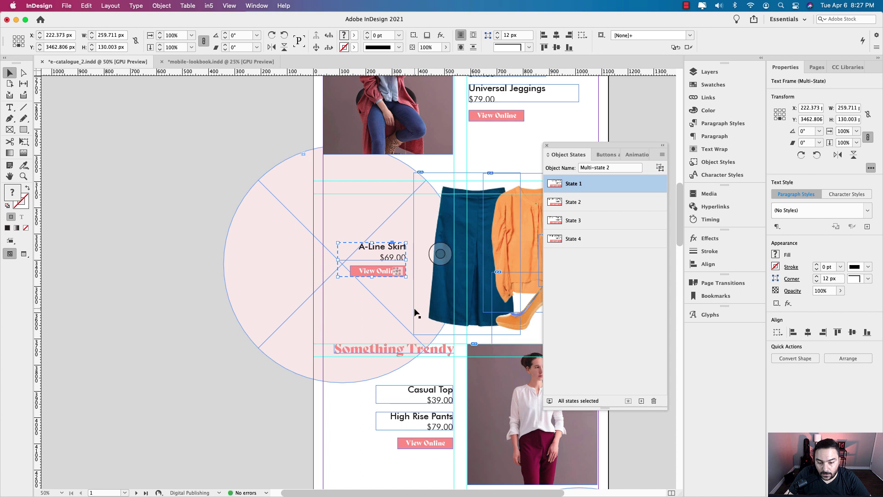
left_click(579, 168)
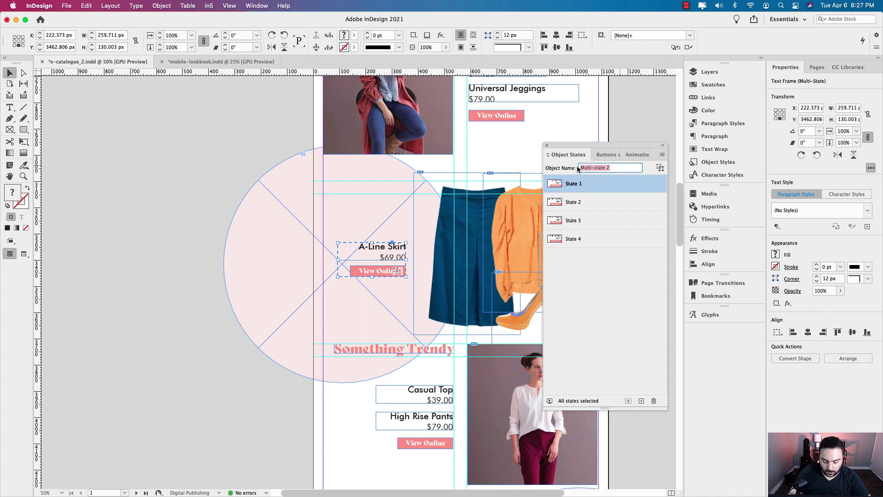
type("Outfit 1 Sta")
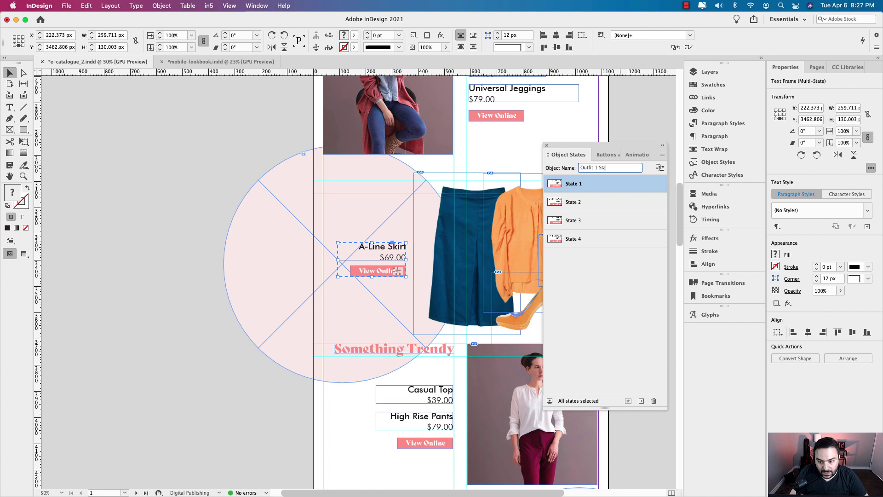
type("s")
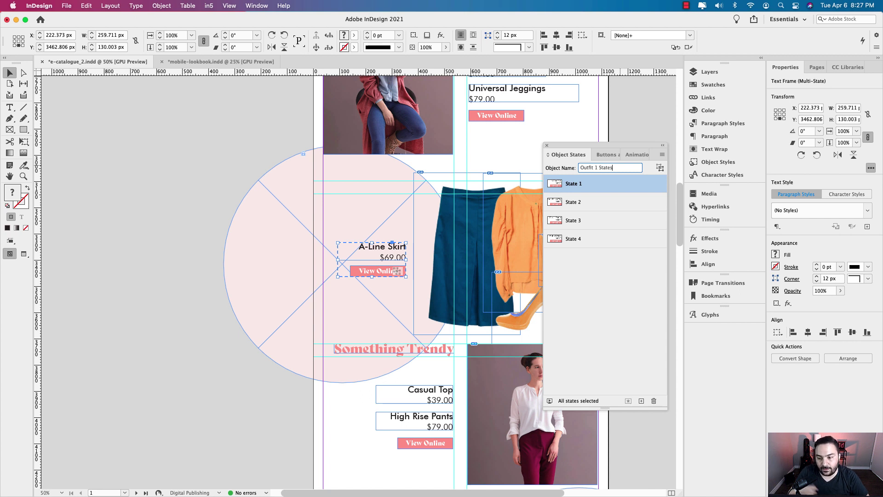
Step: Check states 2, 3 and 4 of the outfit's multi-state object, ending with State 1 displayed
left_click(575, 201)
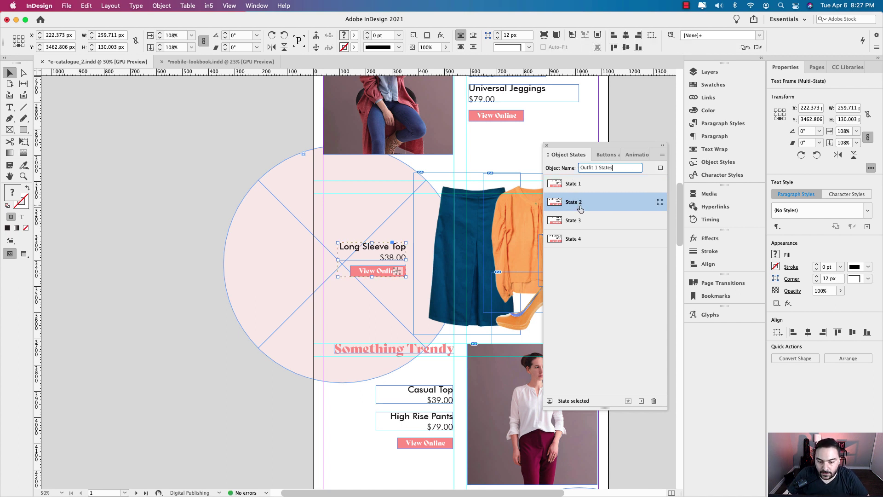
left_click(575, 221)
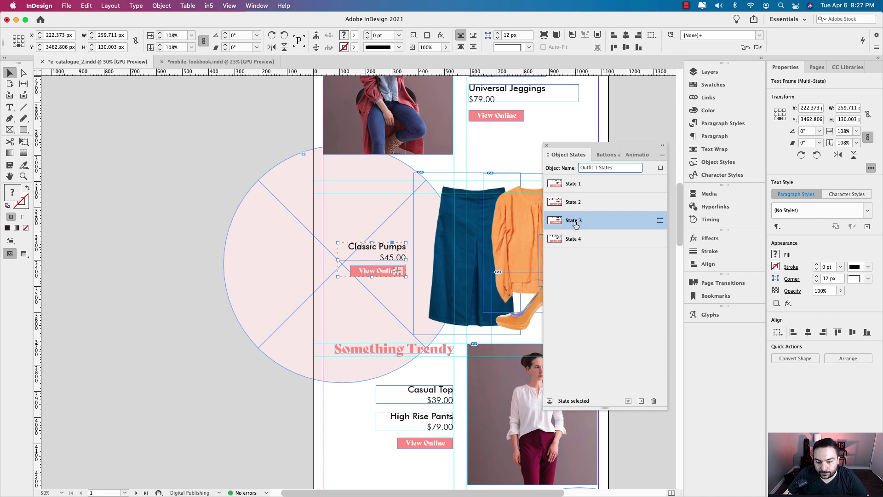
left_click(573, 240)
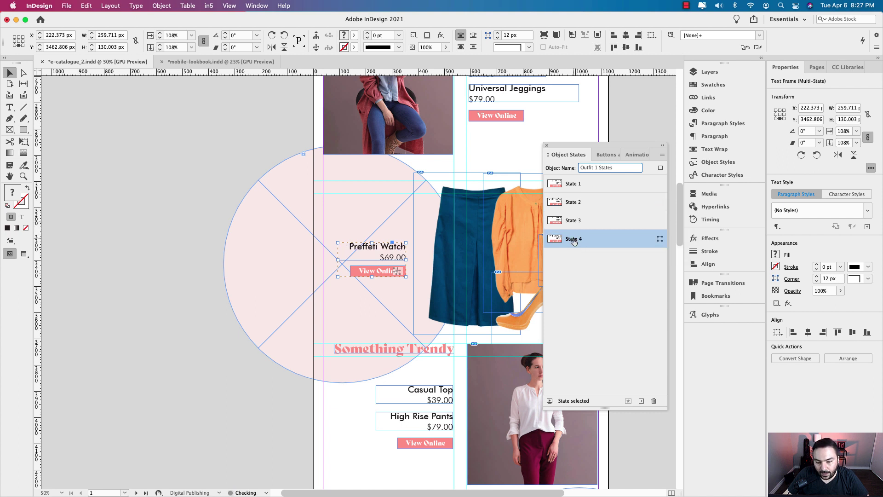
left_click(574, 183)
Step: Convert the blue skirt image into a button and name it "Long Skirt"
scroll(235, 221, "right", 5)
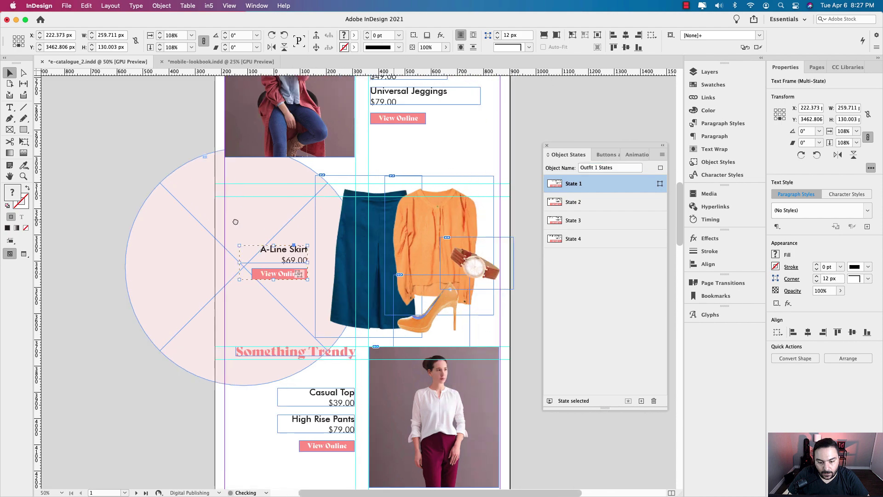
scroll(235, 222, "right", 3)
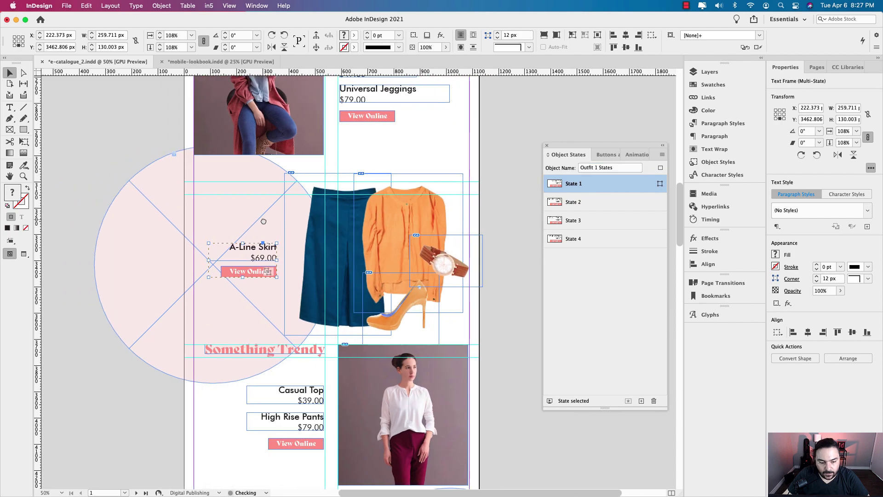
left_click(344, 222)
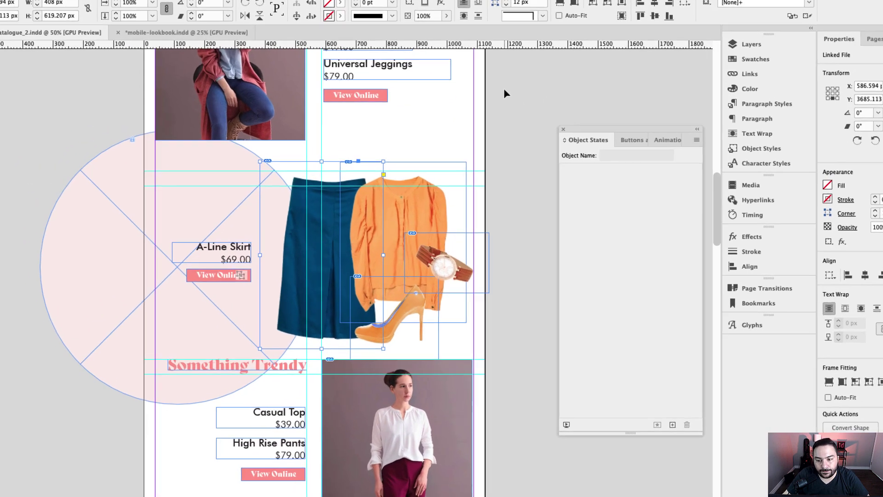
left_click(634, 139)
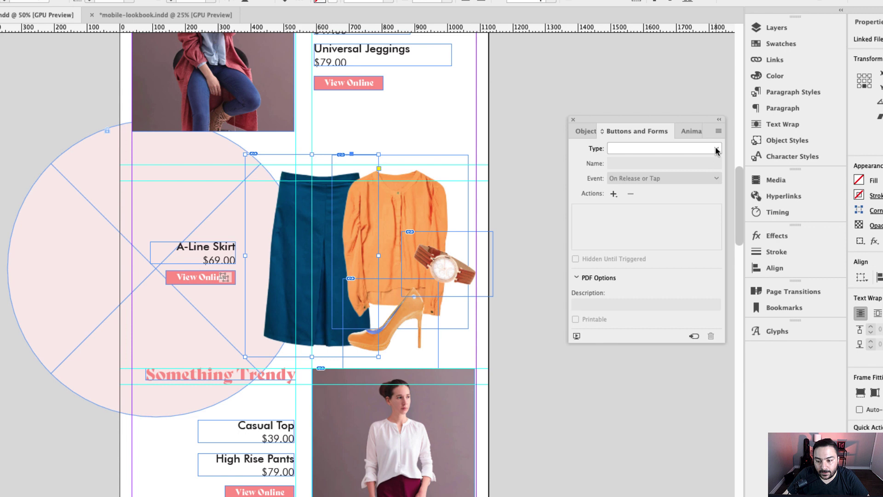
left_click(715, 149)
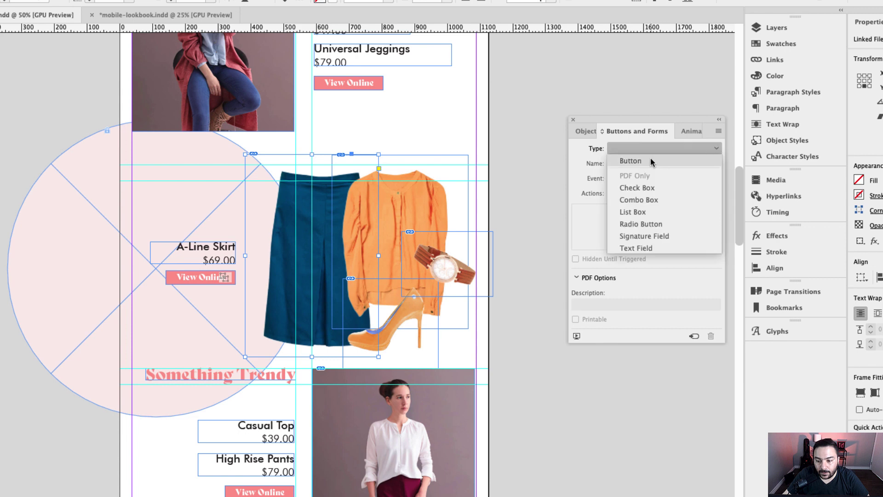
left_click(651, 158)
left_click_drag(659, 163, 607, 162)
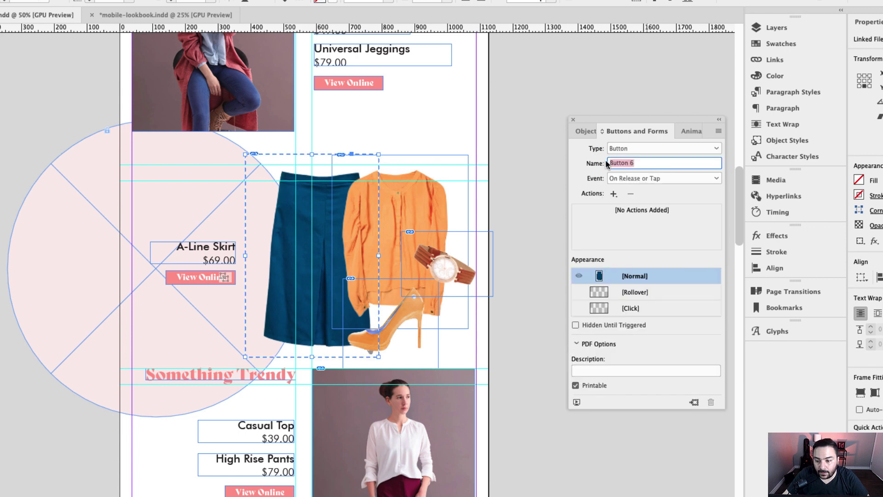
type("Ski")
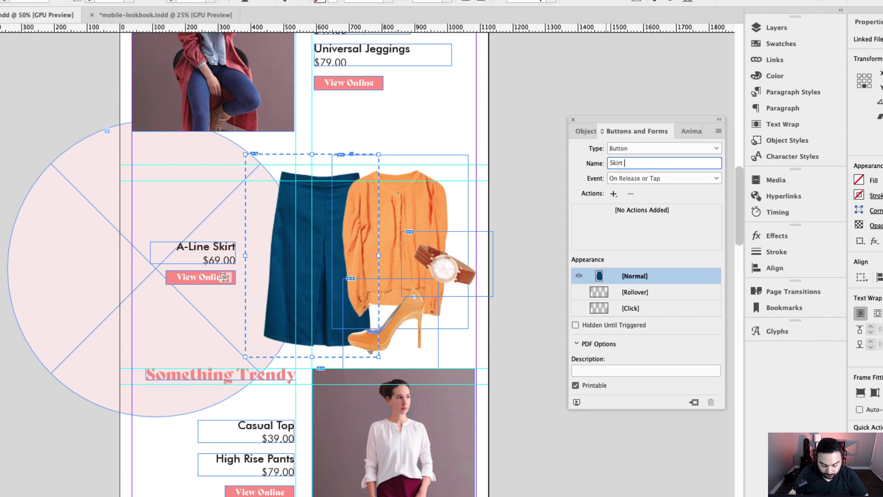
type("rt")
key("super+a")
type("L")
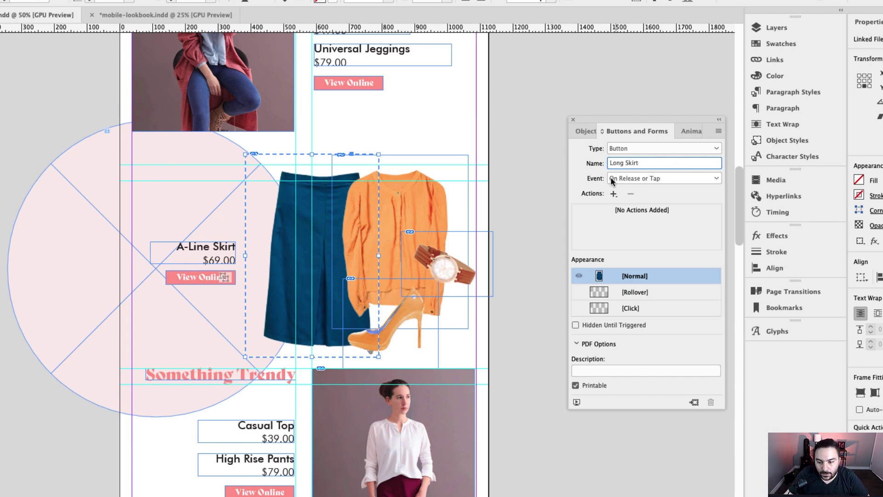
Step: Add a Go To State action to the skirt button, targeting State 1 of Outfit 1 States
left_click(613, 193)
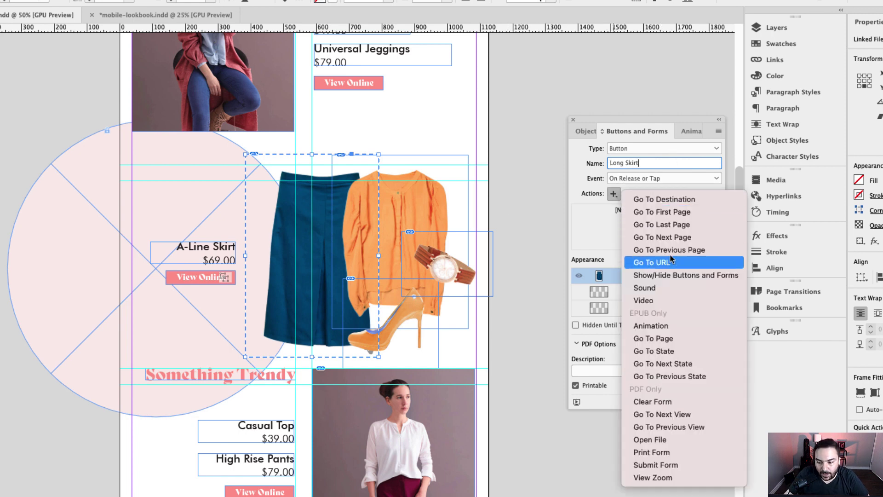
left_click(673, 351)
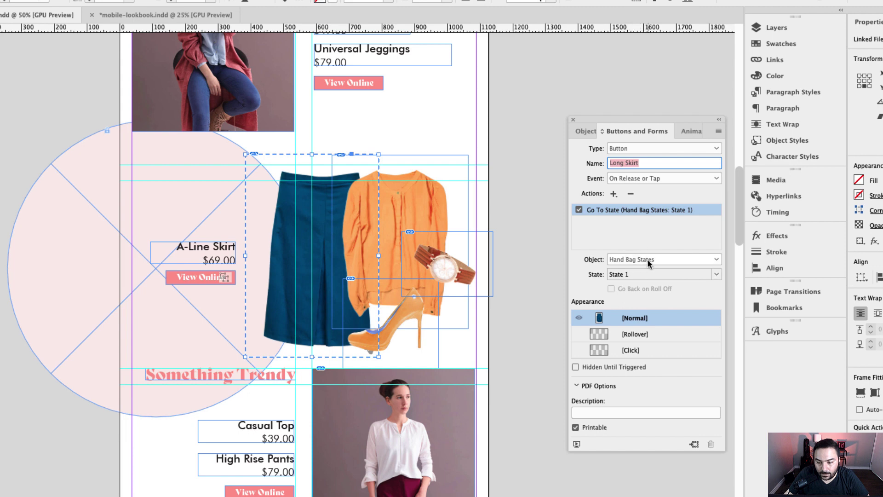
left_click(647, 260)
left_click(648, 260)
left_click(660, 258)
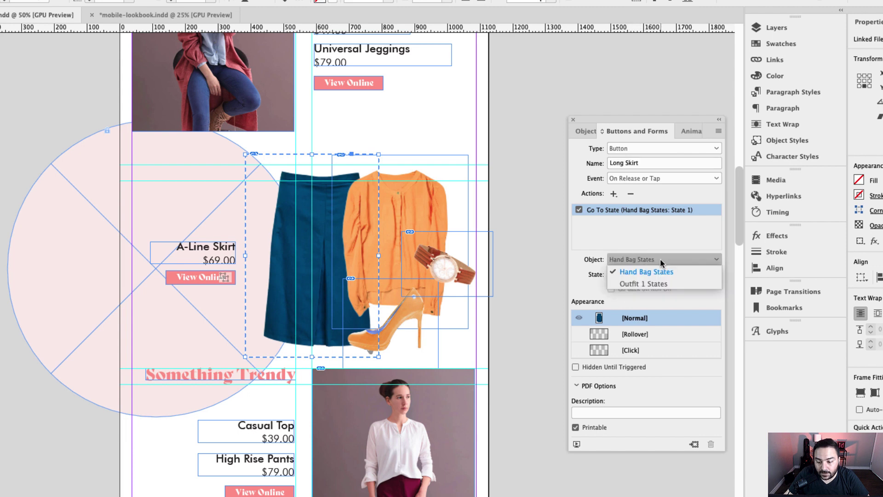
left_click(660, 259)
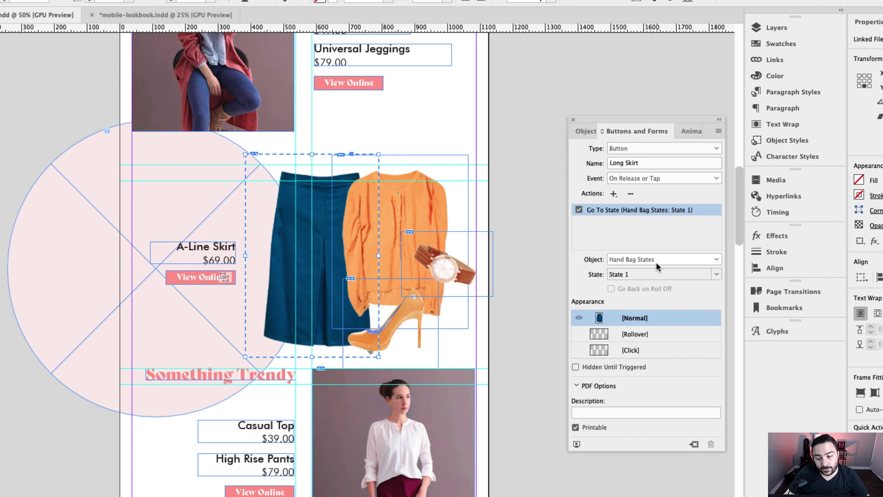
left_click(658, 260)
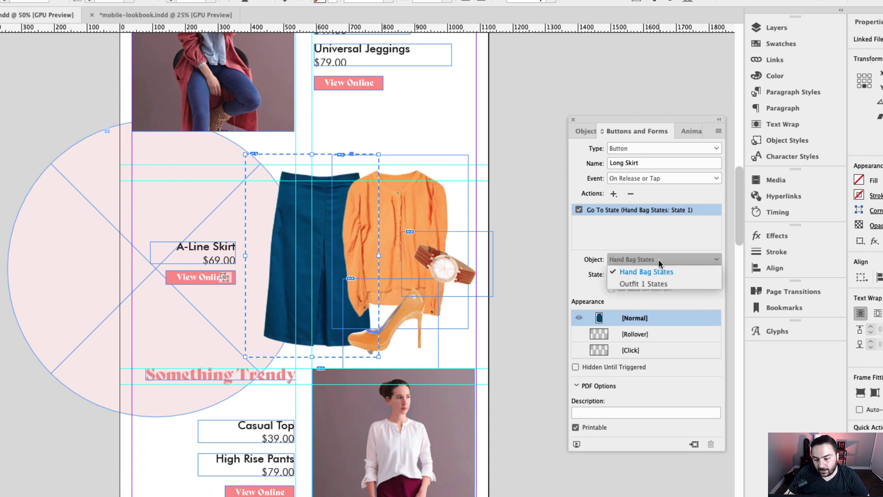
left_click(659, 283)
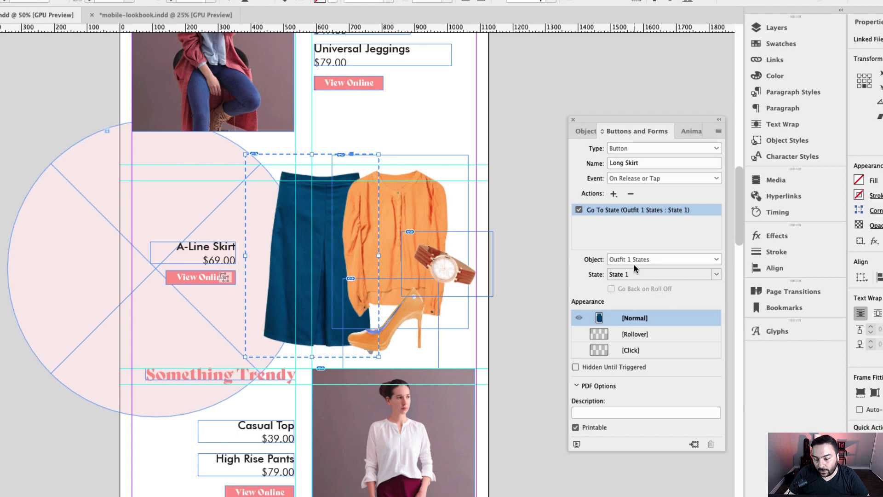
Step: Convert the orange blouse image into a button and name it "Long Sleeve Top Button 1"
left_click(400, 241)
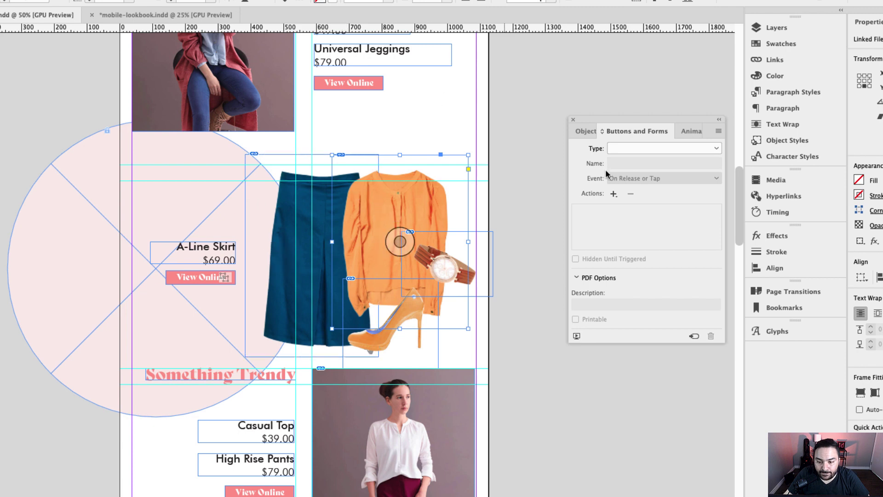
left_click(706, 149)
left_click(624, 161)
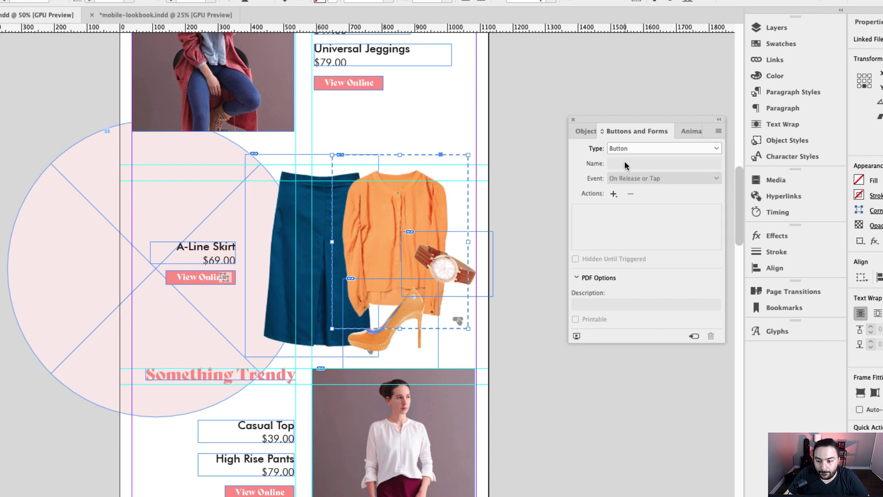
triple_click(619, 164)
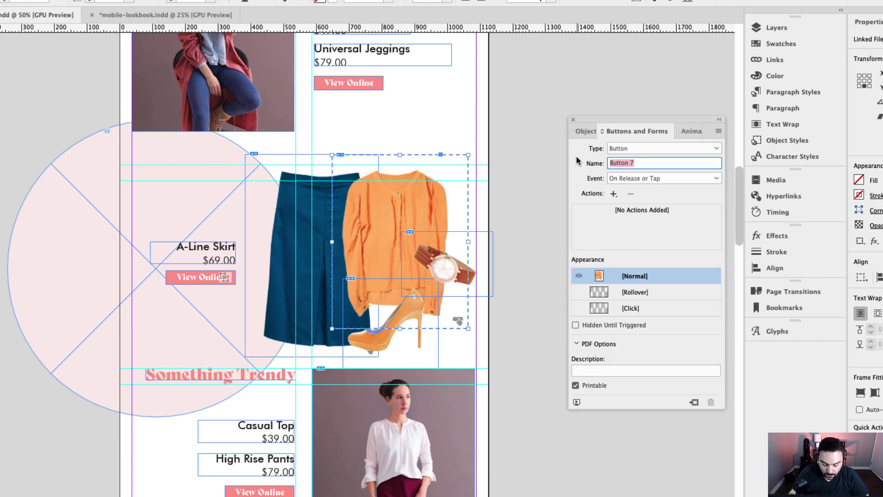
type("Long Sleeve Top")
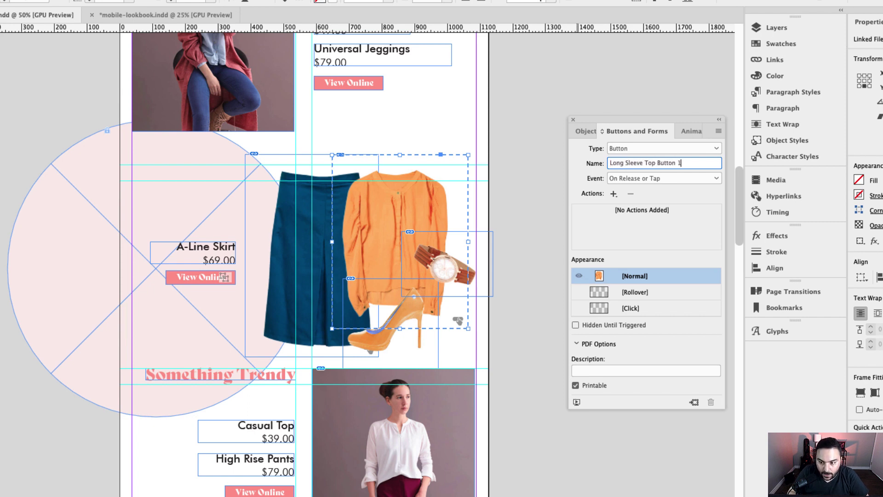
Step: Add a Go To State action to the blouse button, targeting State 2 of Outfit 1 States
left_click(612, 196)
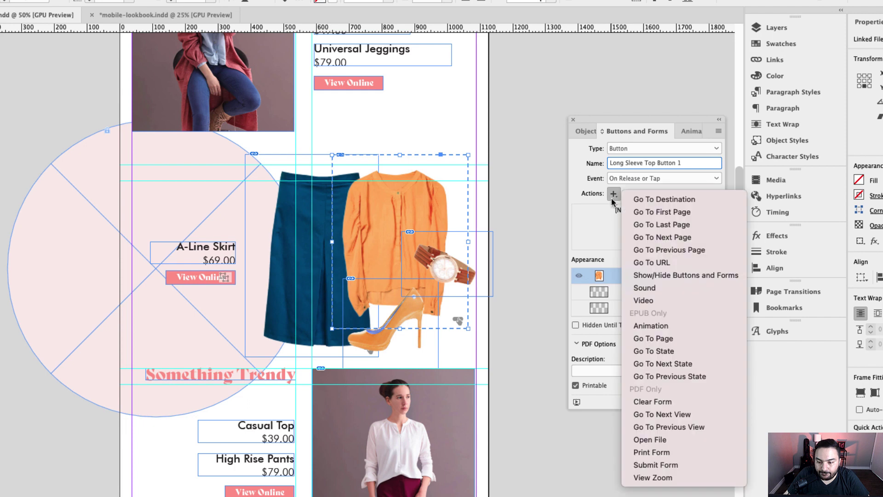
left_click(665, 351)
left_click(642, 261)
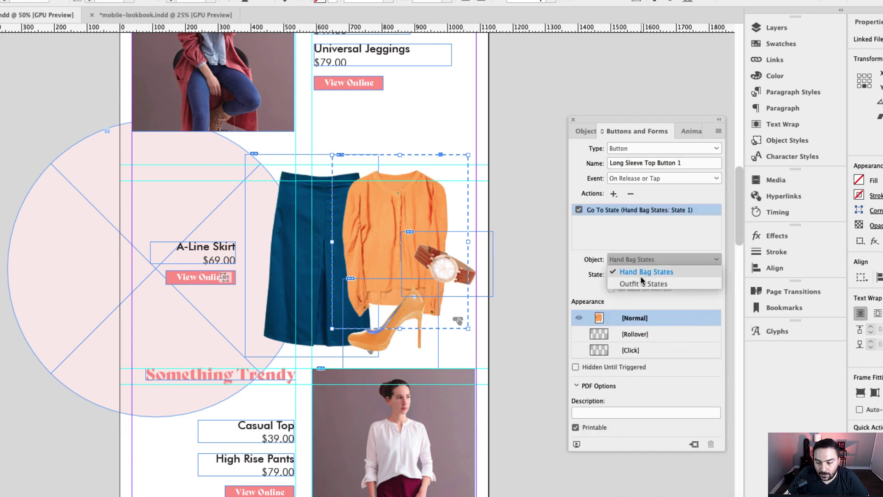
left_click(639, 280)
left_click(639, 274)
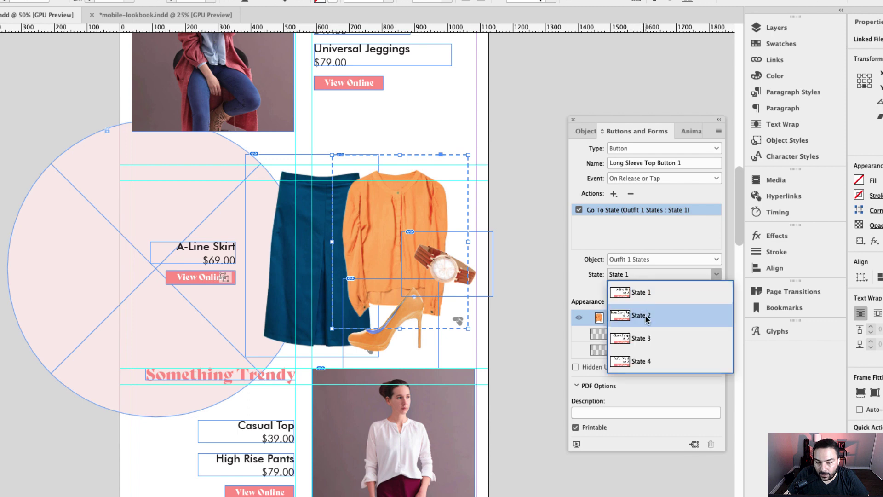
left_click(646, 316)
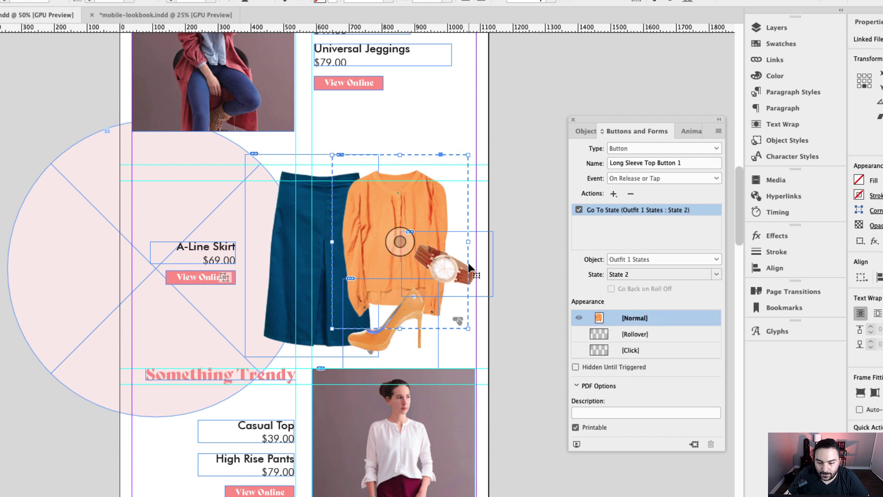
Step: Convert the orange pump image into a button and name it "High Heels 1"
left_click(386, 341)
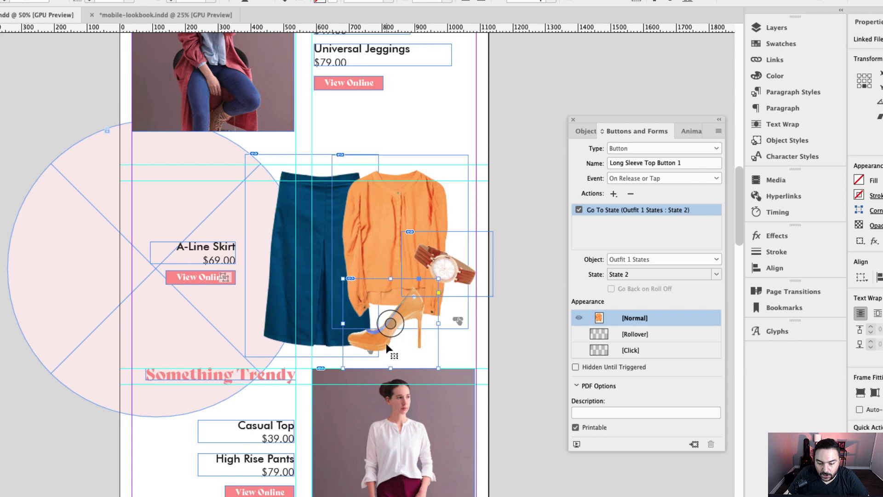
left_click(716, 153)
left_click(668, 157)
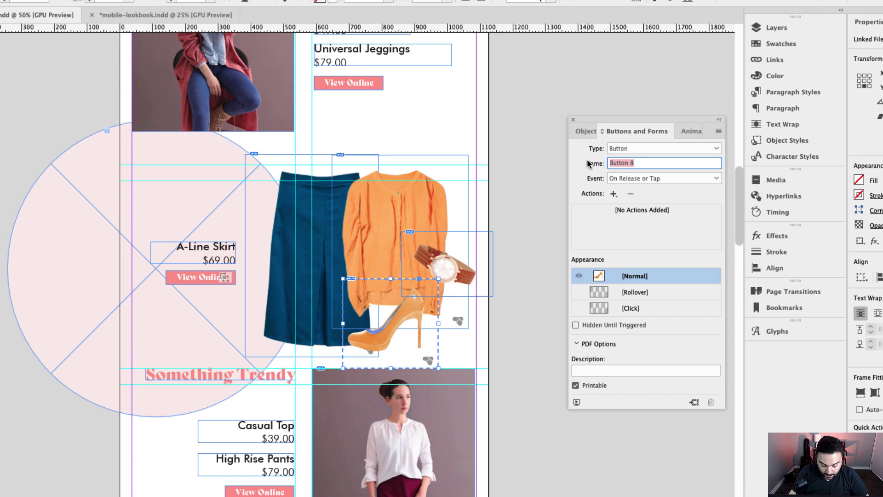
type("Classic")
key("super+a")
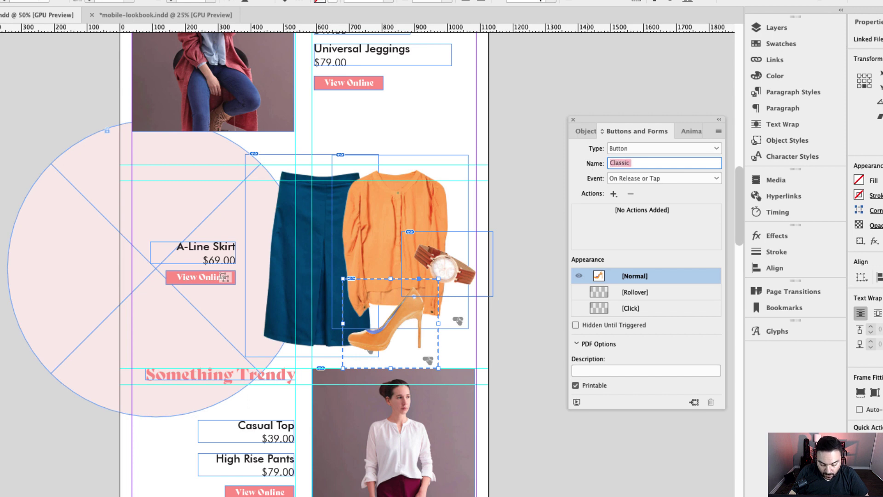
type("High Heels 1")
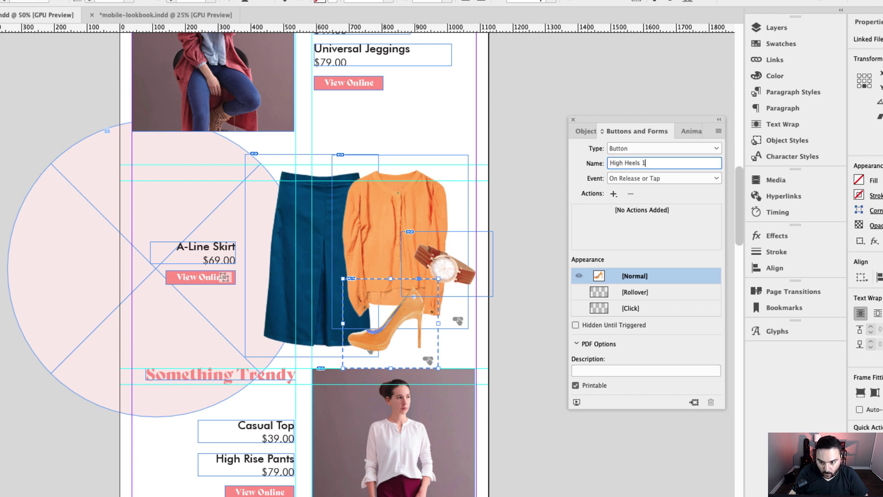
Step: Add a Go To State action to the pump button, targeting State 3 of Outfit 1 States
left_click(613, 194)
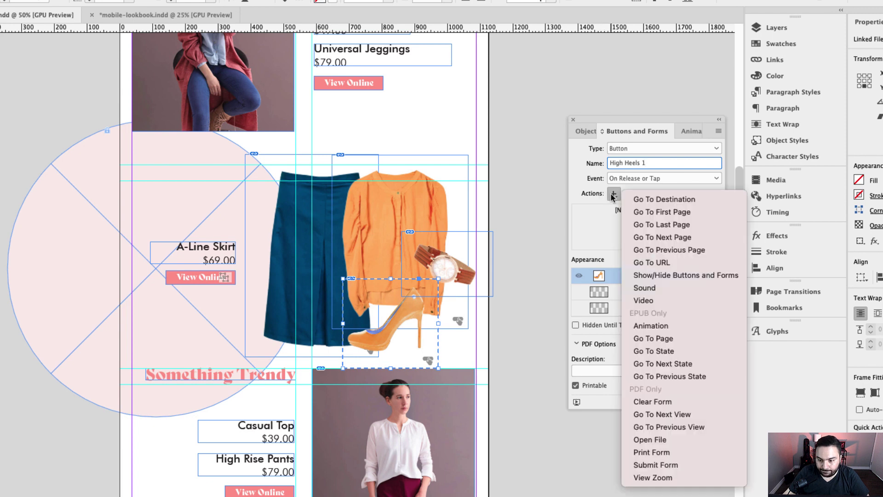
left_click(654, 351)
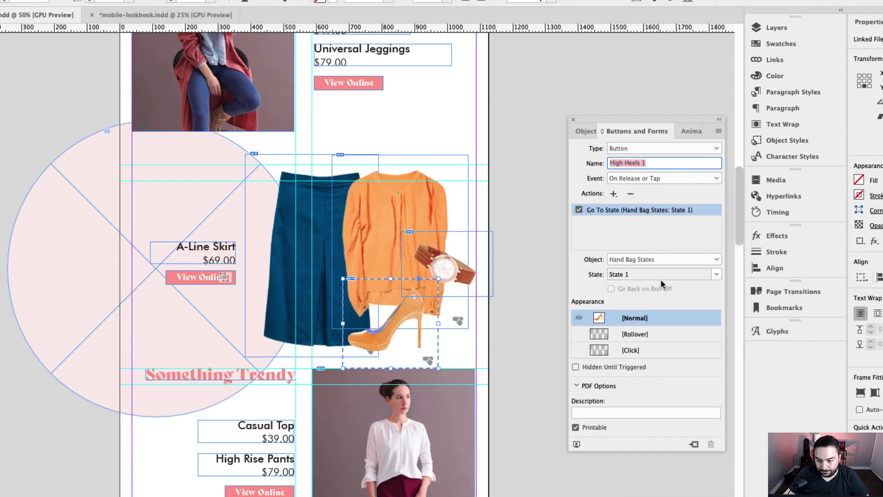
left_click(656, 259)
left_click(651, 282)
left_click(649, 276)
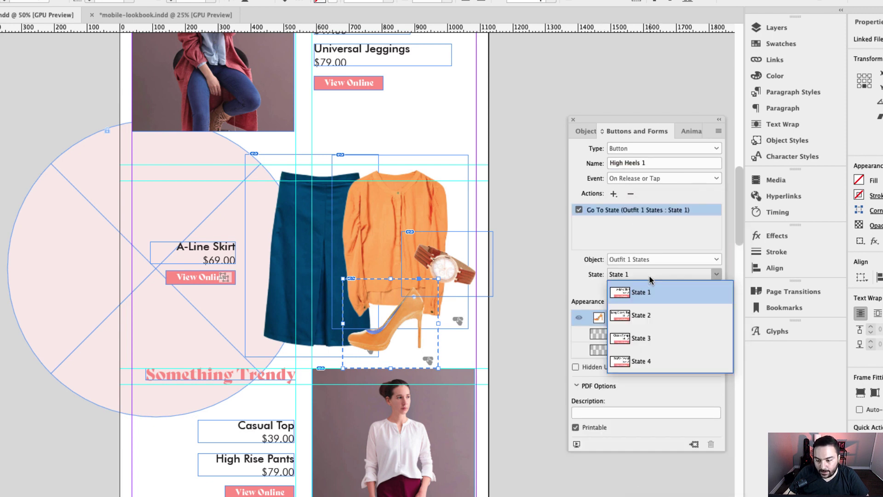
left_click(651, 337)
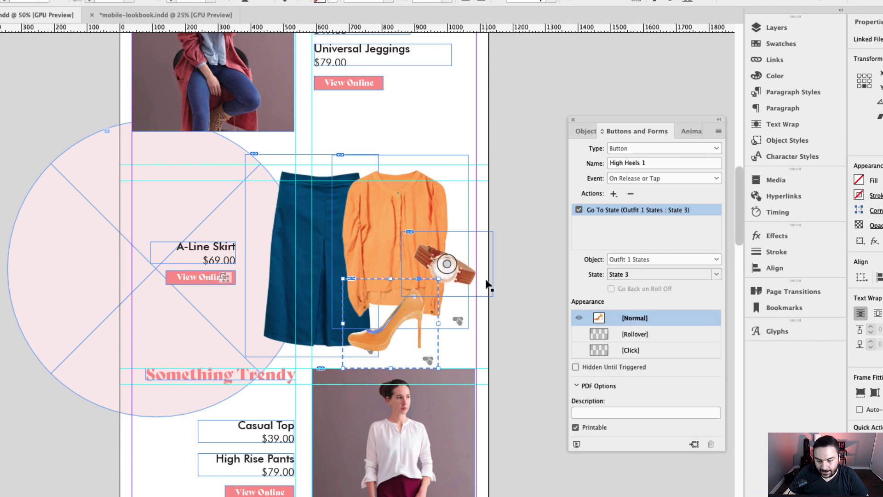
Step: Convert the brown watch image into a button and name it "Watch"
left_click(457, 267)
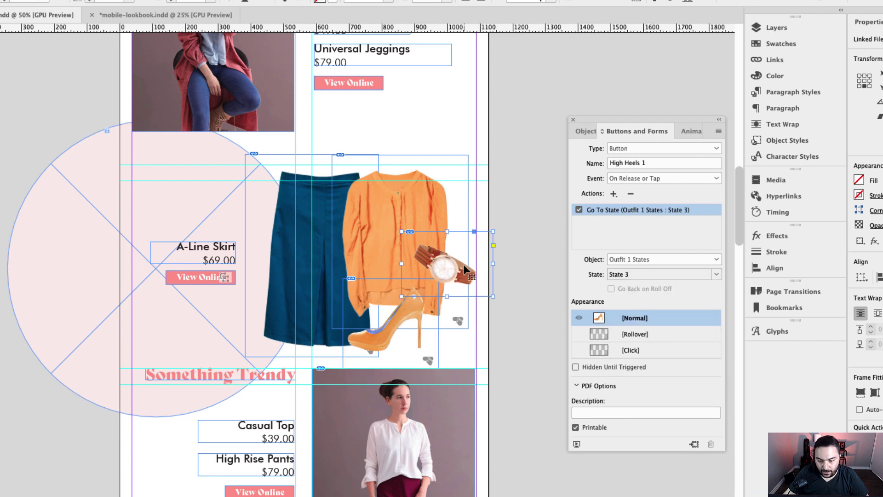
left_click(693, 150)
left_click(653, 159)
left_click(601, 164)
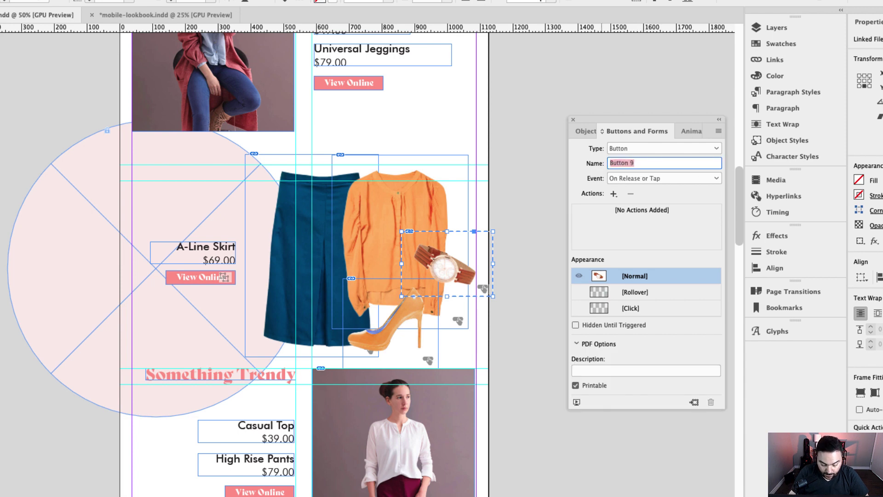
type("Watch")
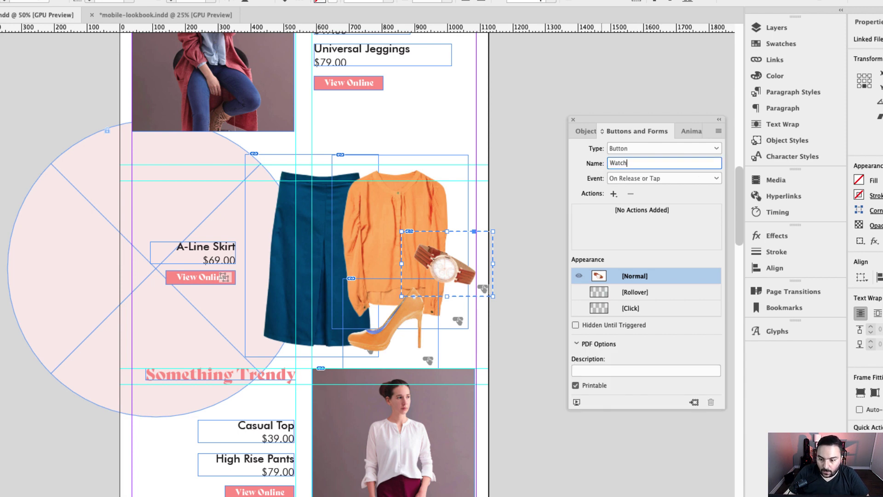
Step: Add a Go To State action to the watch button, targeting State 4 of Outfit 1 States, and deselect the button
left_click(614, 193)
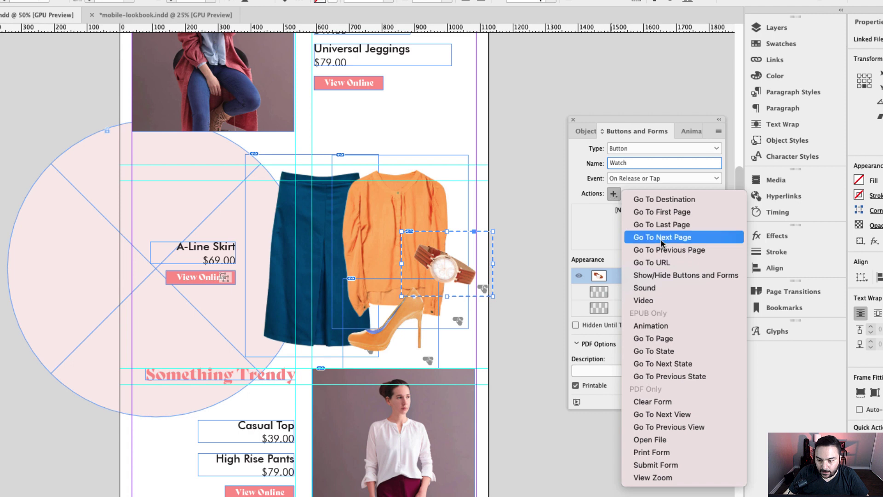
left_click(671, 350)
left_click(637, 260)
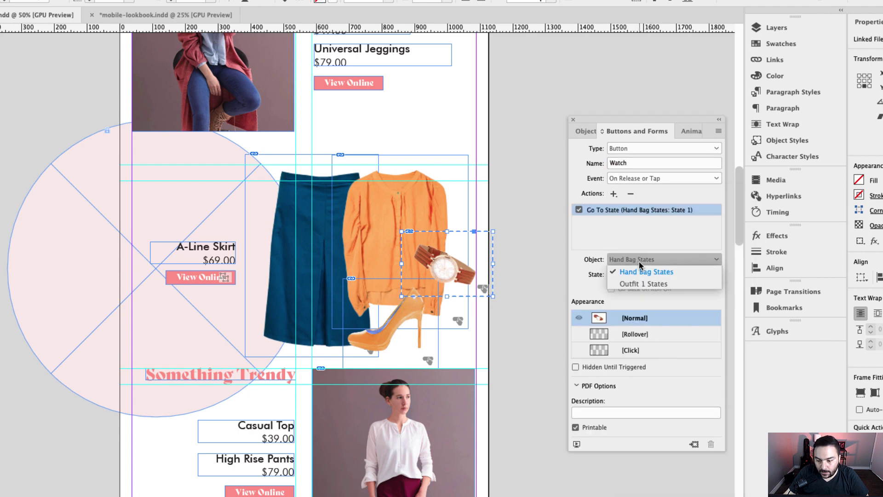
left_click(637, 281)
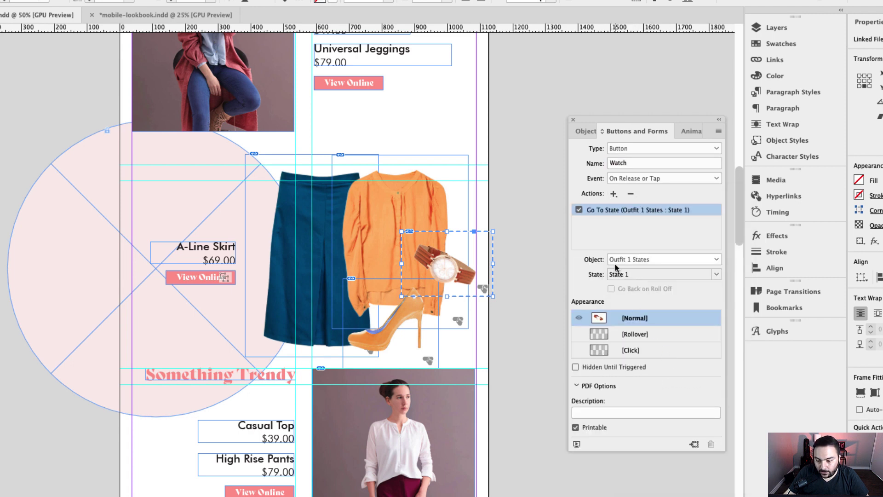
left_click(637, 273)
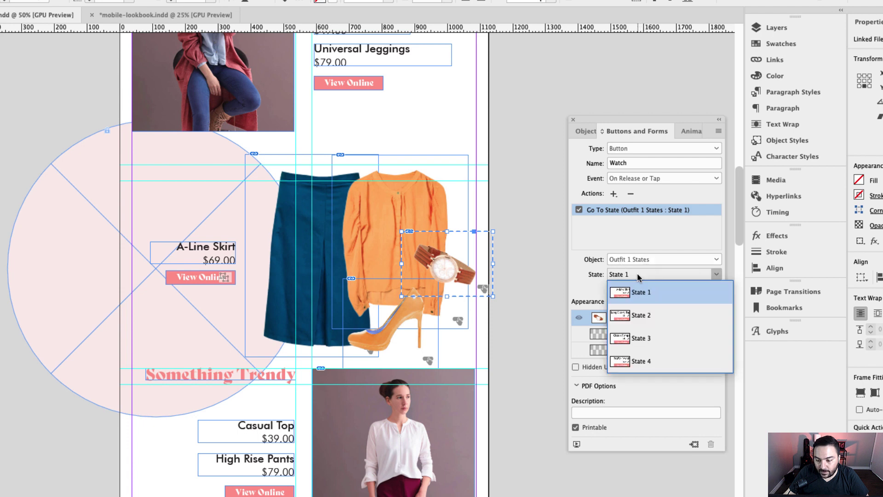
left_click(640, 363)
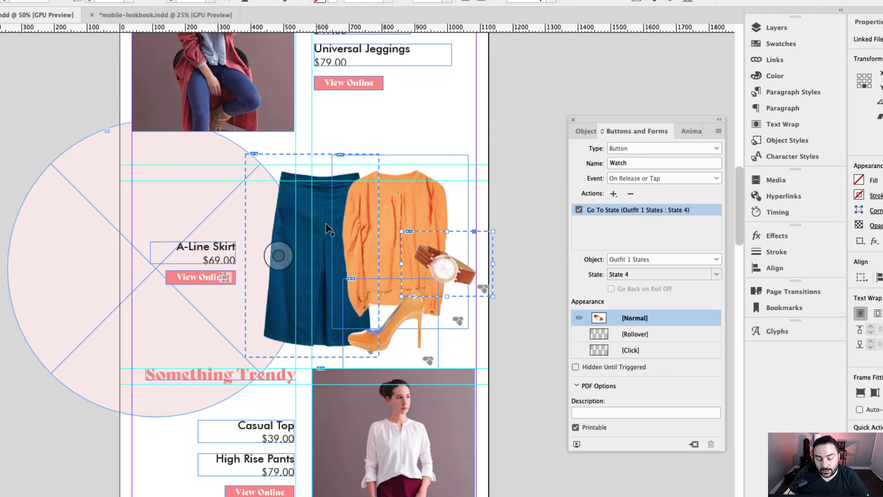
left_click(504, 247)
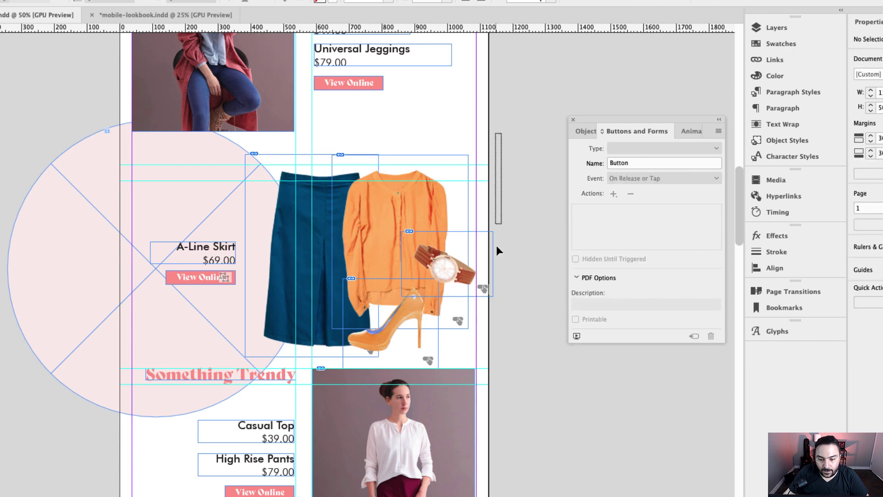
Step: Apply the Fly in from Right animation preset to the Faux Leather Hand Bag text in State 1 of Hand Bag States
scroll(516, 357, "up", 3)
scroll(515, 356, "up", 15)
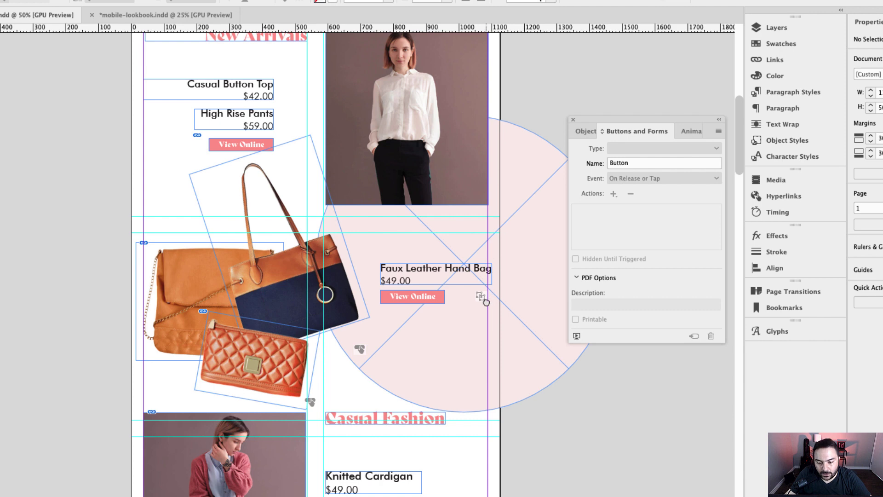
left_click_drag(480, 297, 482, 252)
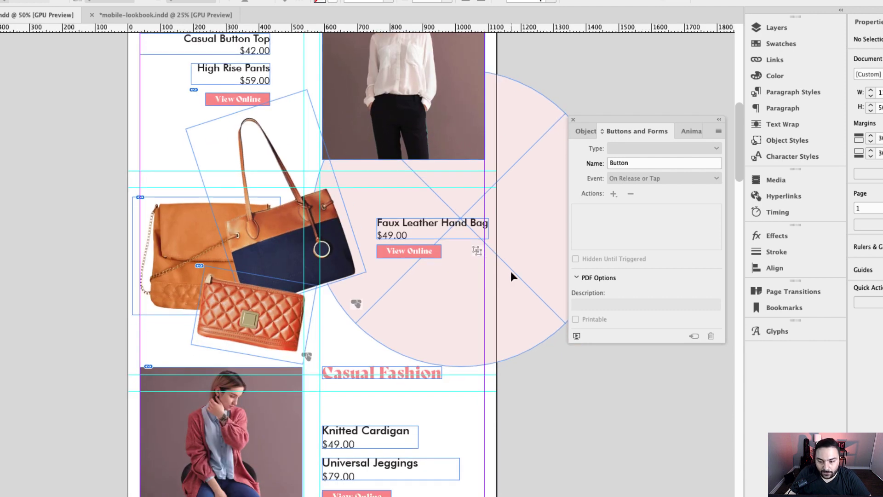
left_click(441, 234)
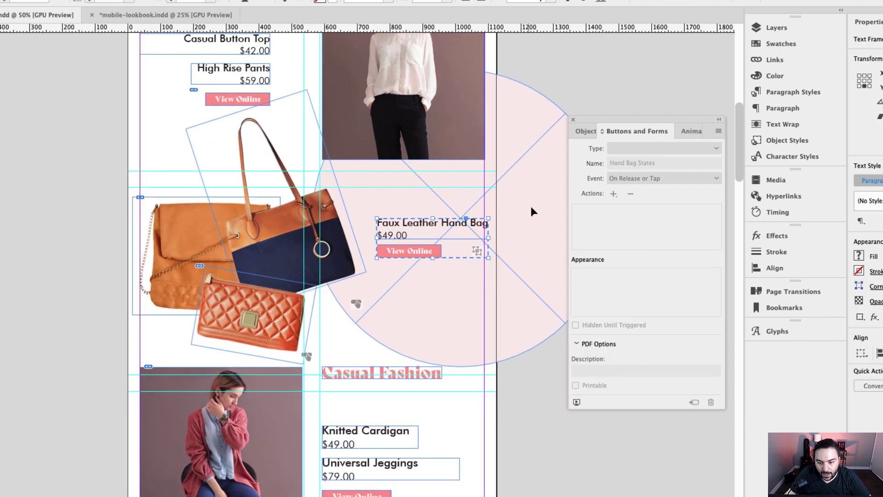
left_click(588, 133)
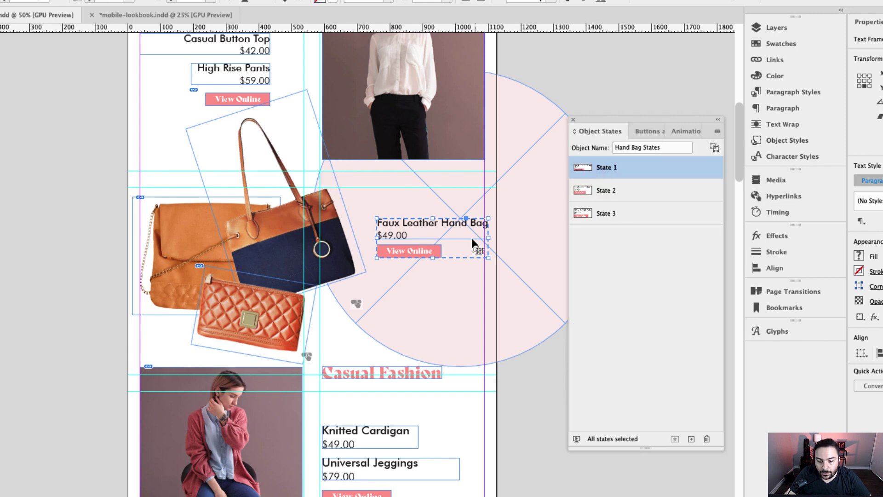
double_click(441, 226)
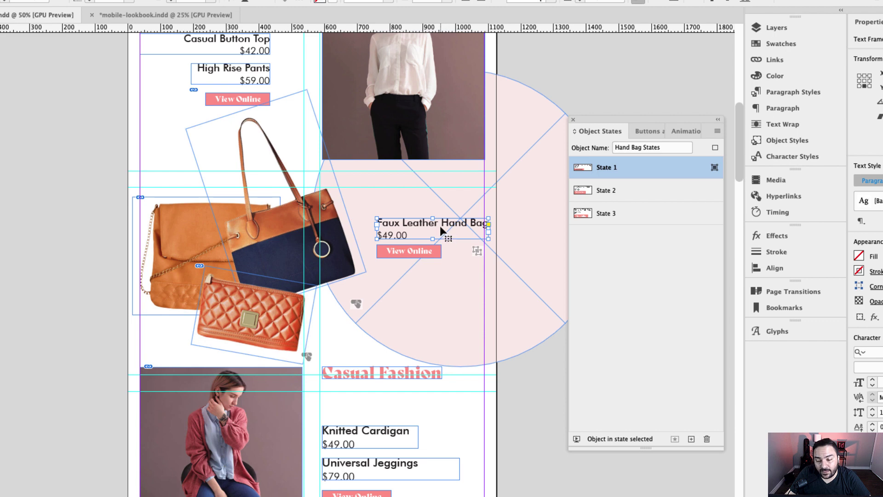
left_click(686, 131)
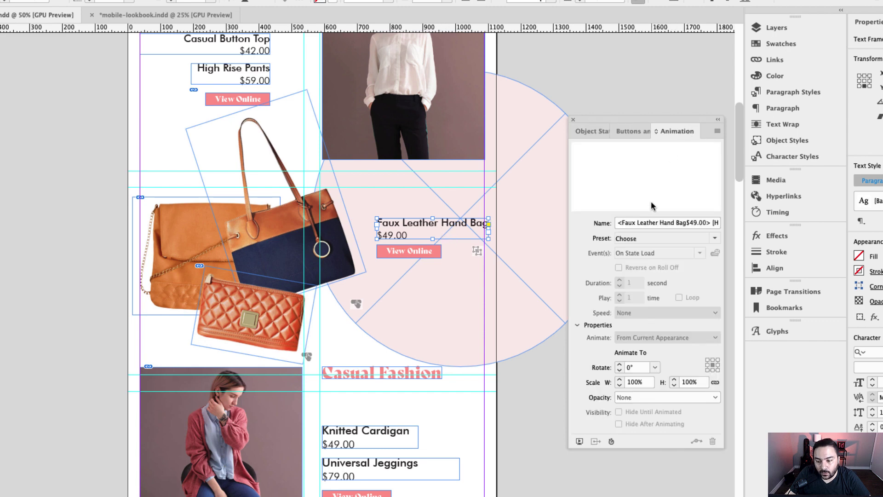
left_click(714, 238)
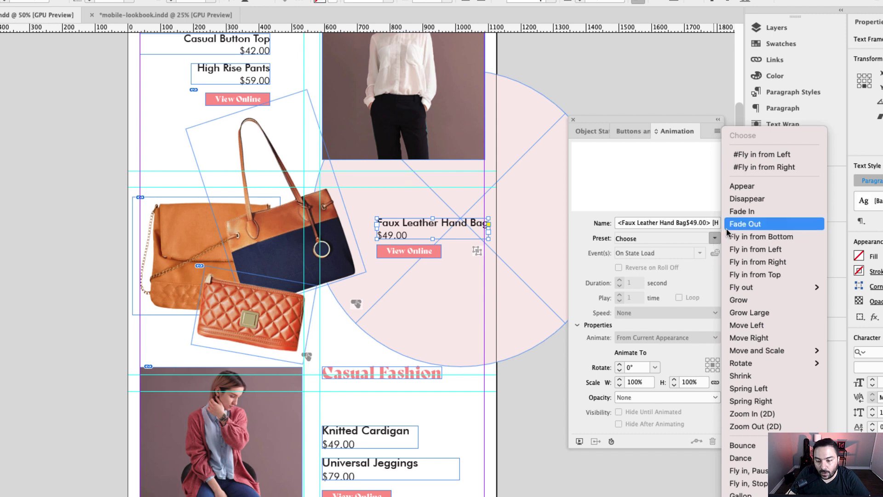
left_click(763, 262)
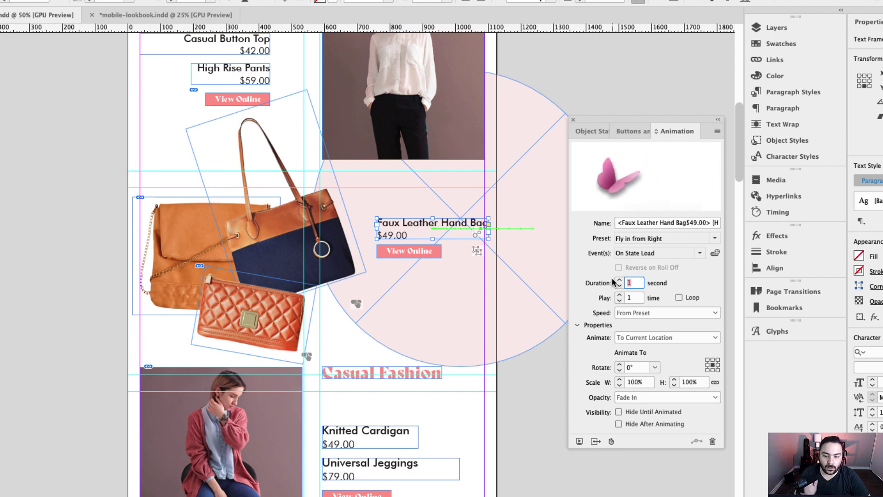
Step: Set the Faux Leather Hand Bag text animation's duration to 0.25 second and its opacity to None
type(".25")
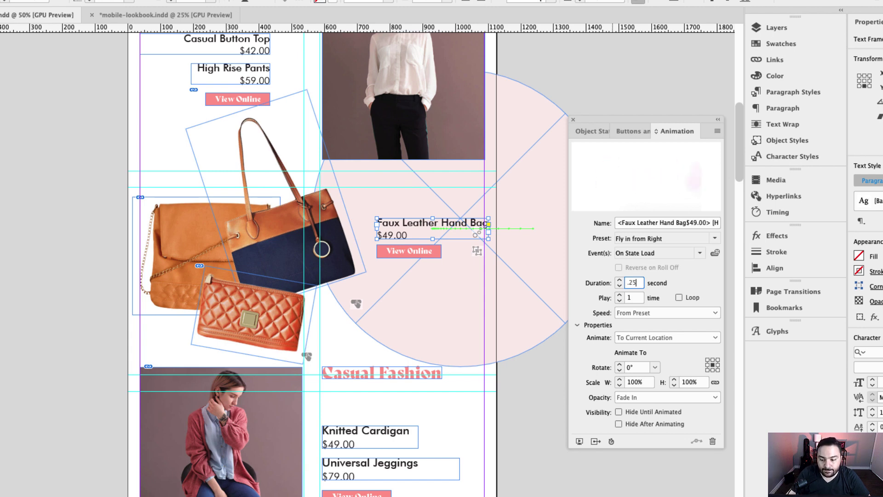
key("Tab")
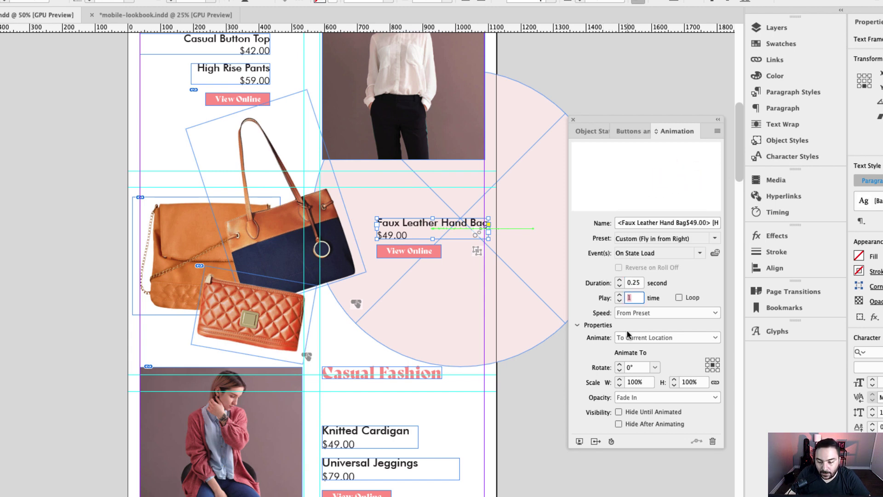
left_click(689, 398)
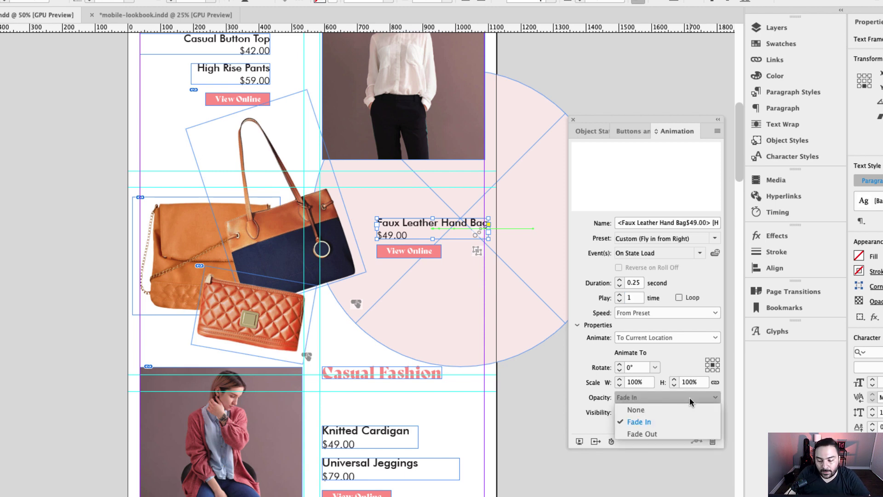
left_click(665, 409)
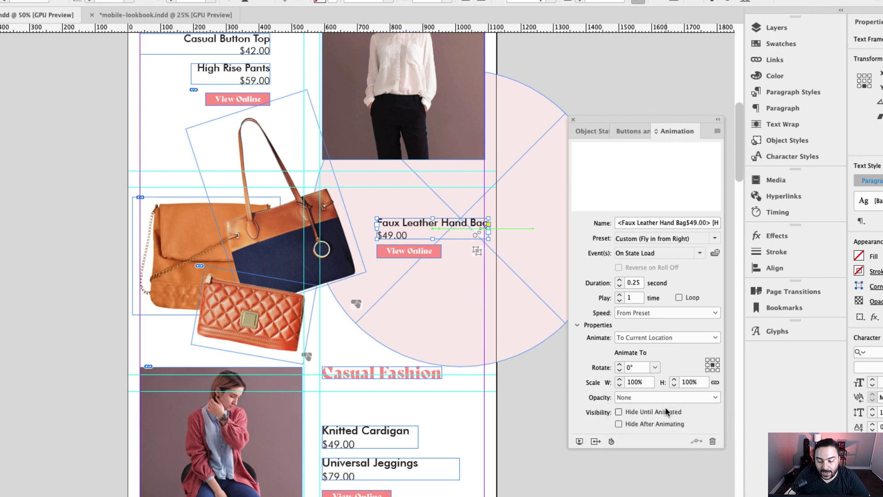
Step: Apply the Fly in from Right animation preset to the Faux Leather Clutch text in State 2 of Hand Bag States
left_click(590, 131)
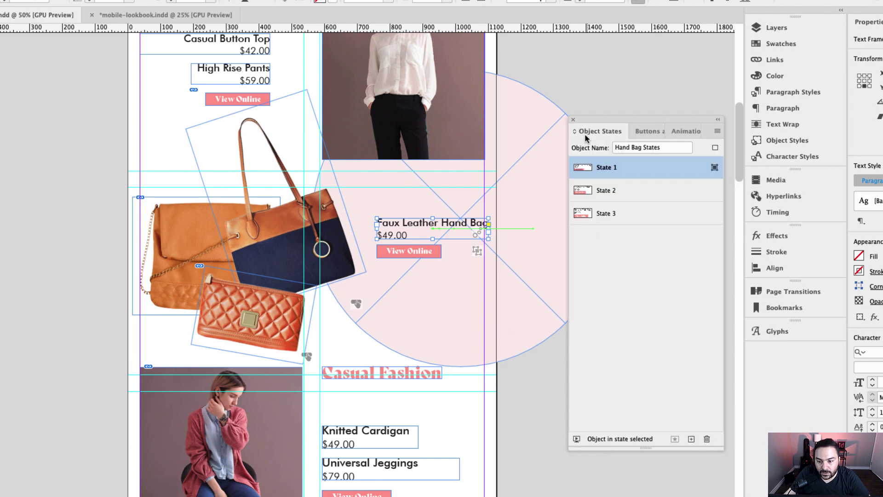
left_click(604, 193)
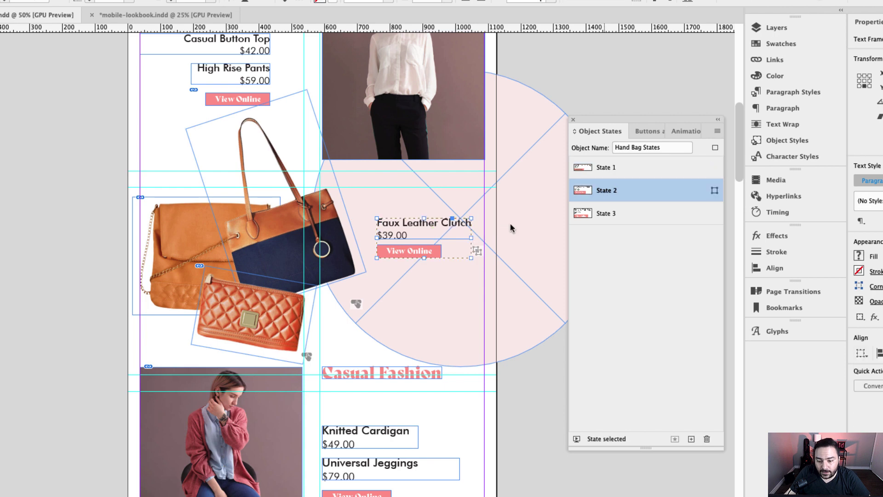
double_click(444, 232)
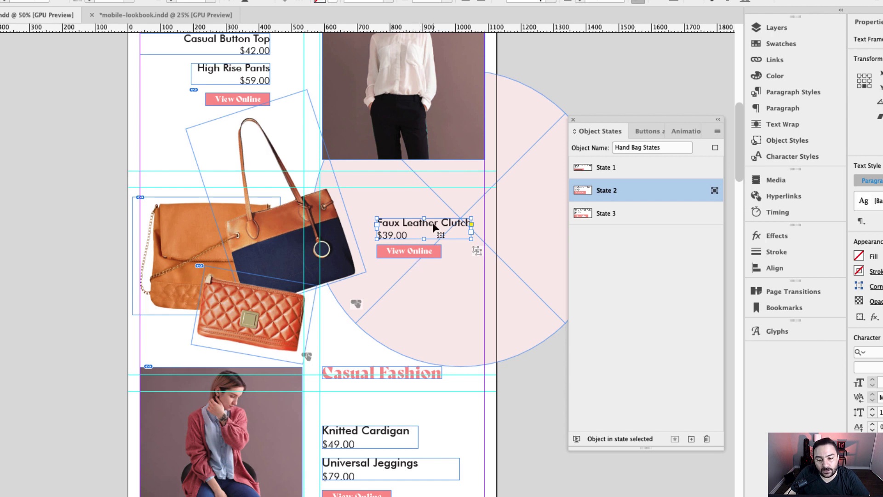
left_click(675, 134)
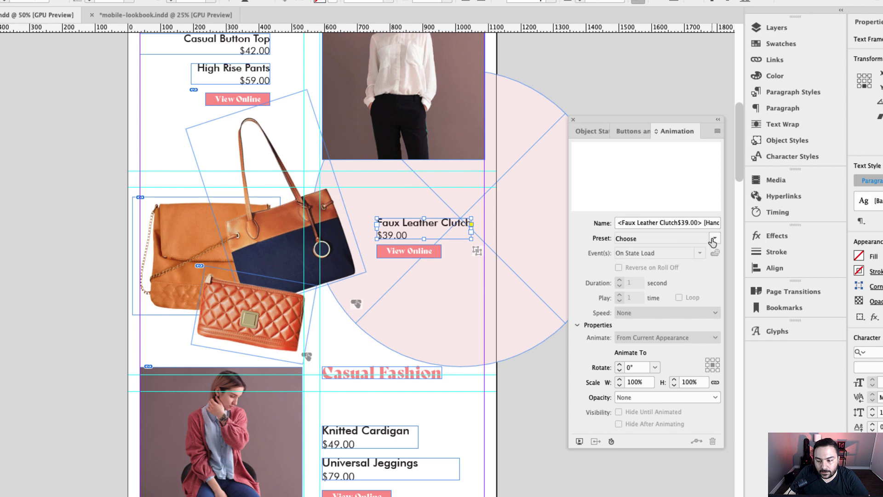
left_click(712, 239)
left_click(749, 266)
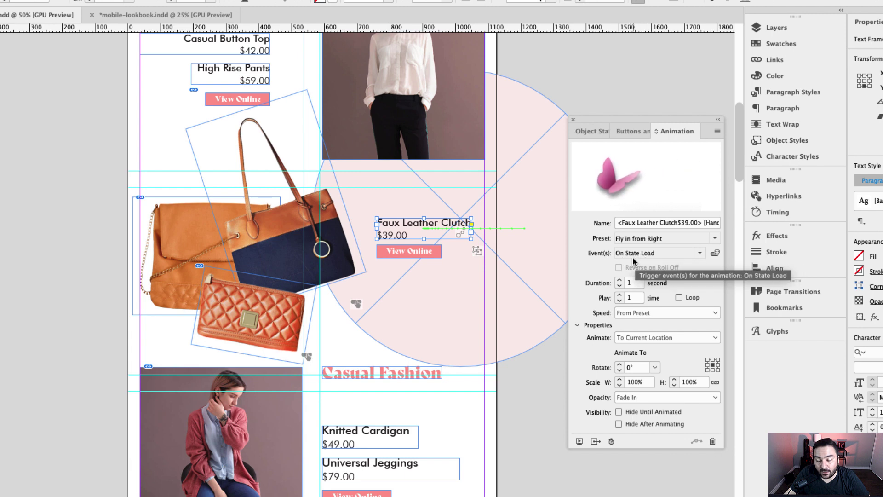
Step: Set the Faux Leather Clutch text animation's duration to 0.25 second and its opacity to None
double_click(641, 285)
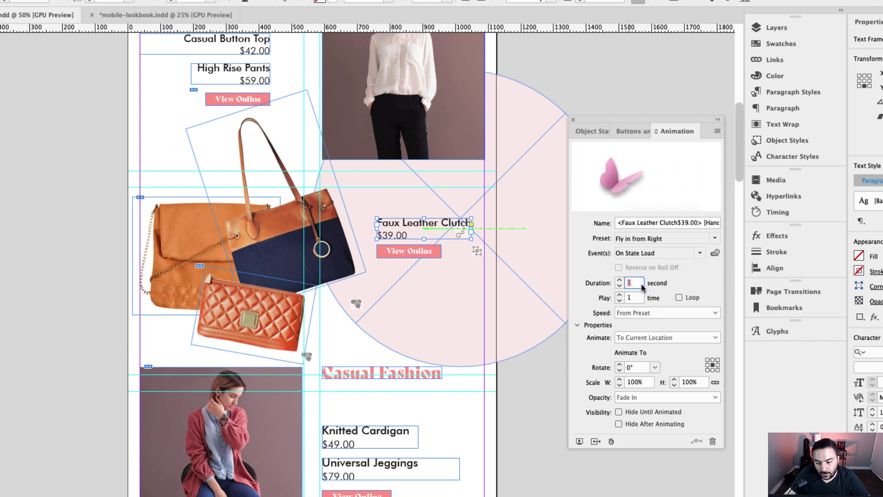
type(".25")
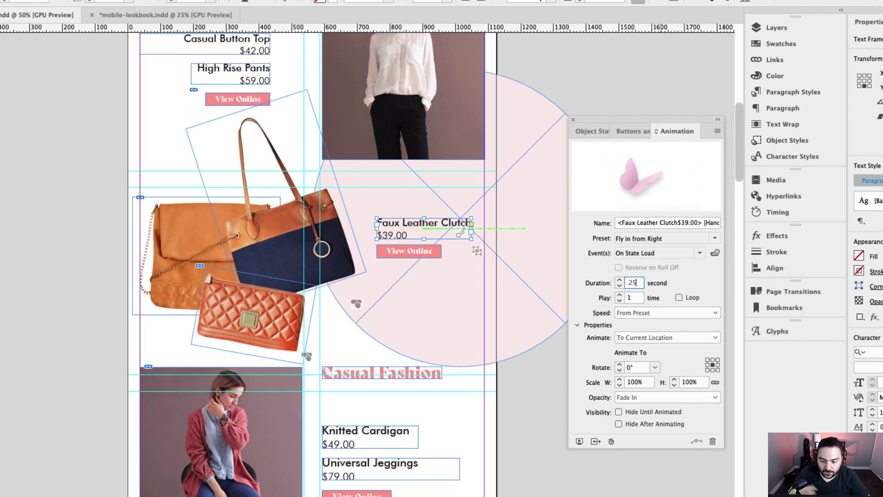
left_click(646, 398)
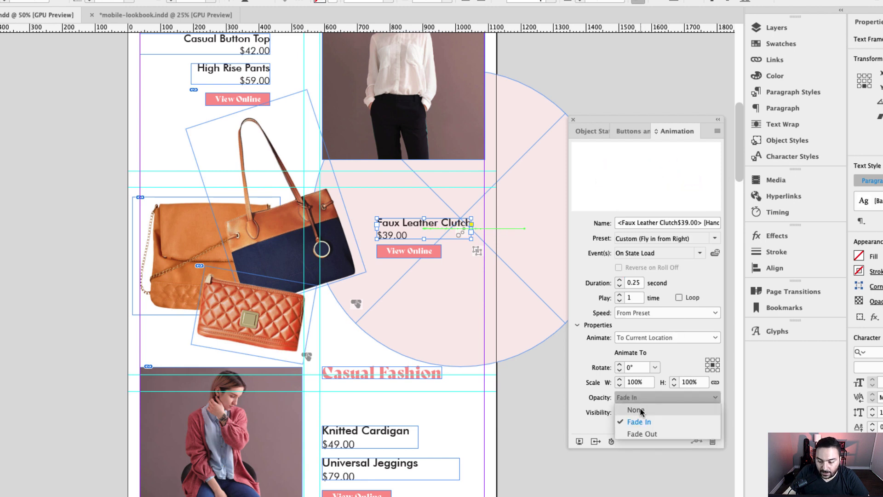
left_click(641, 410)
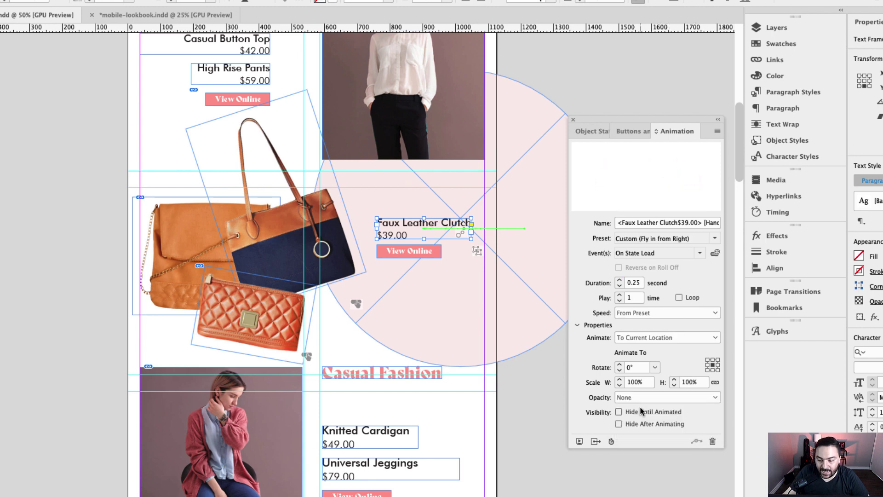
Step: Apply the Fly in from Right animation preset to the Canvas Tote Bag text in State 3 of Hand Bag States
left_click(587, 134)
left_click(601, 212)
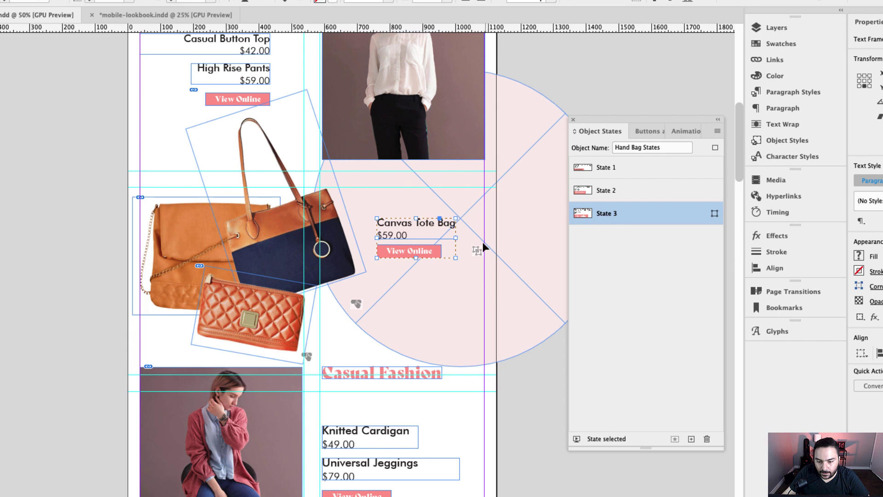
left_click(425, 225)
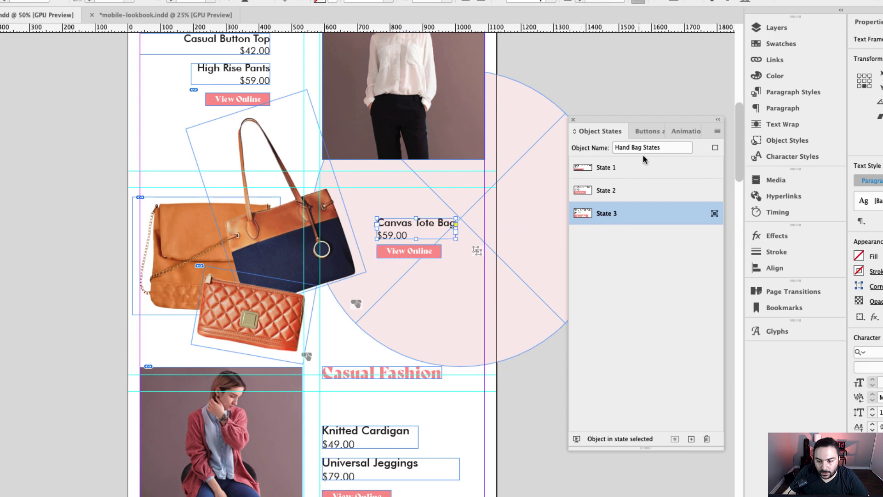
left_click(677, 132)
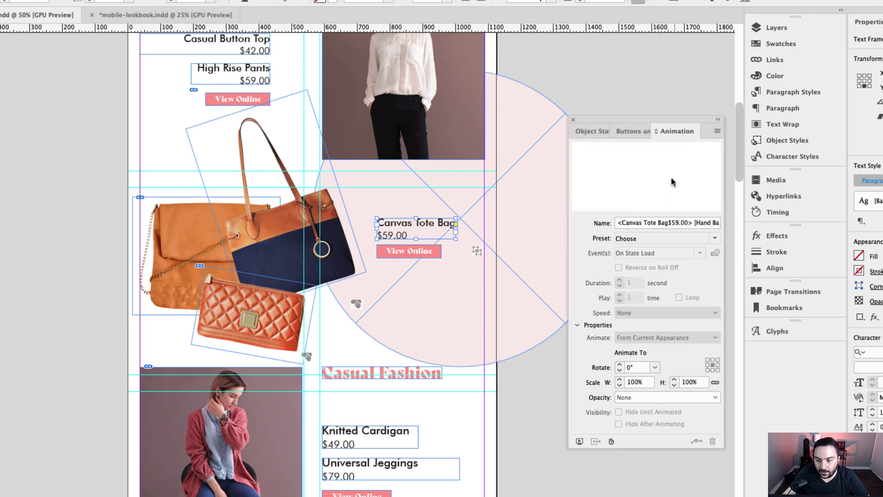
left_click(714, 238)
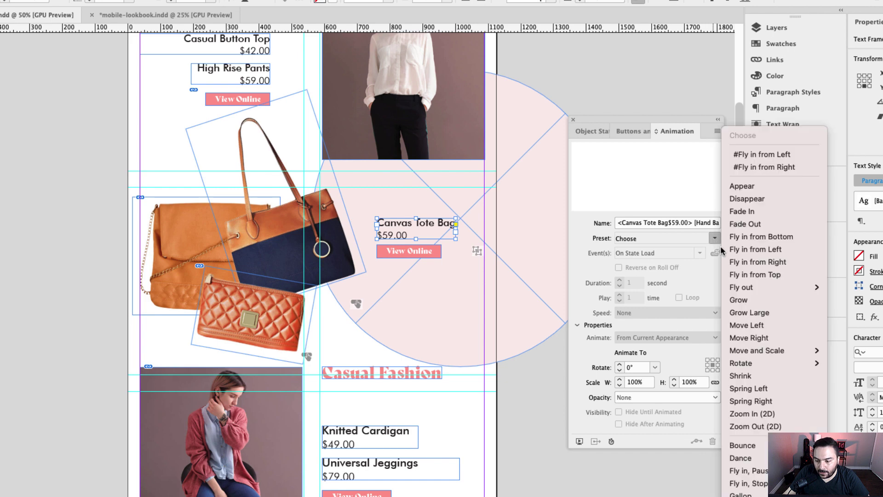
left_click(742, 262)
Step: Set the Canvas Tote Bag text animation's opacity to None and its duration to 0.25 second
left_click(639, 398)
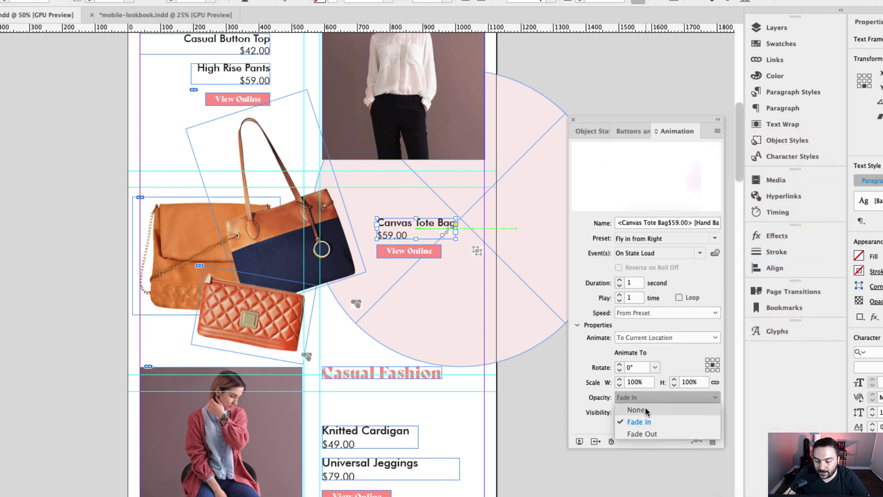
left_click(639, 409)
left_click_drag(637, 282, 609, 279)
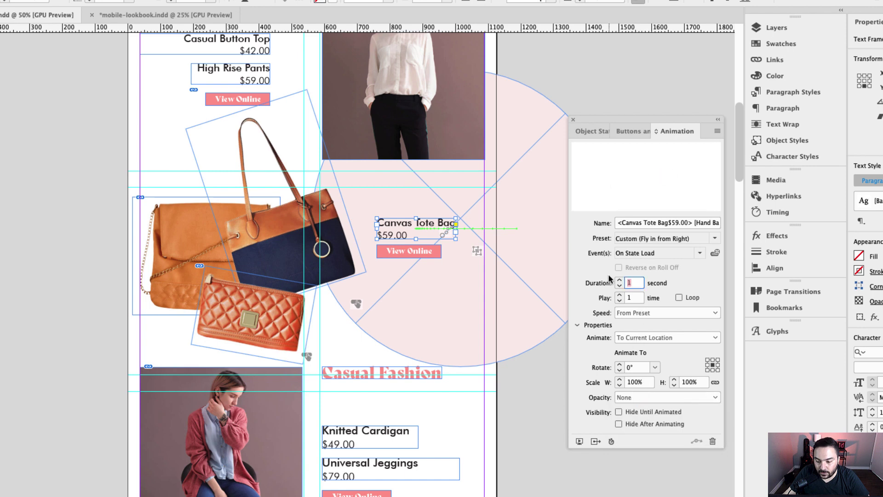
type(".25")
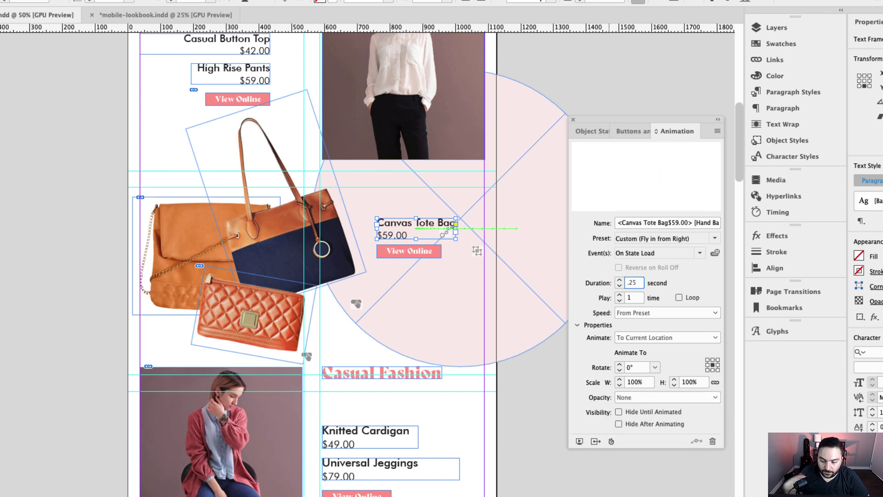
key("Tab")
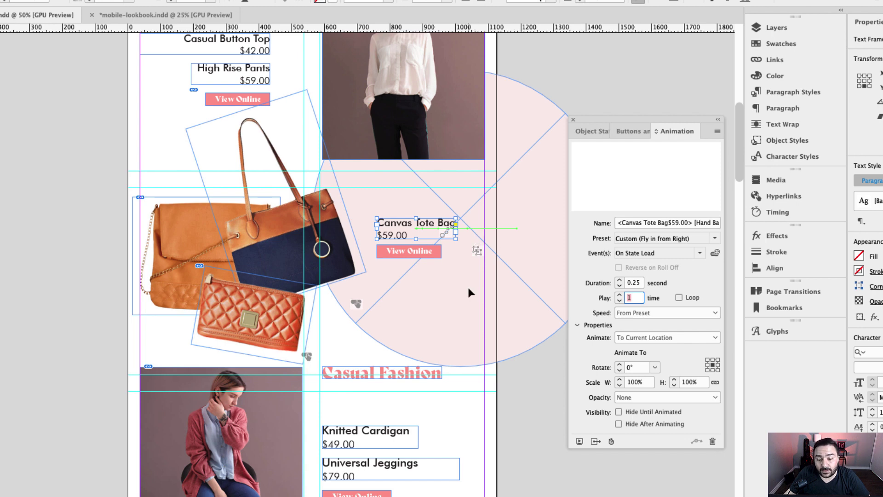
left_click(519, 413)
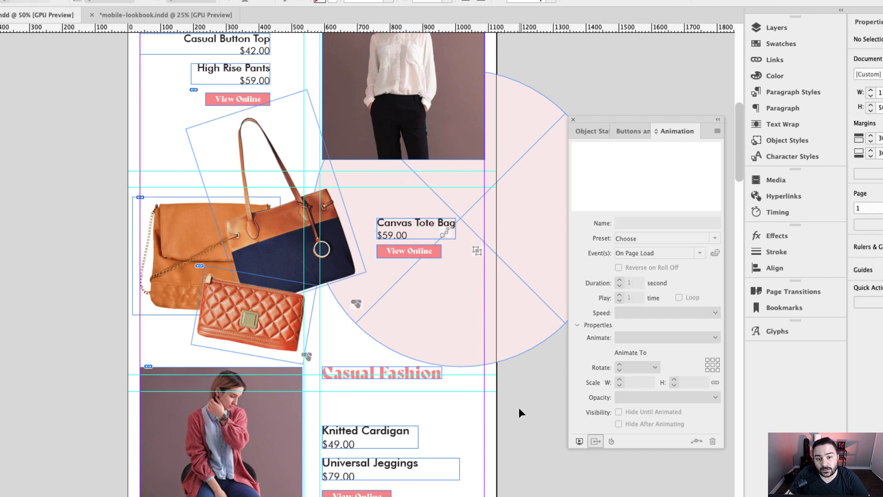
scroll(499, 409, "down", 10)
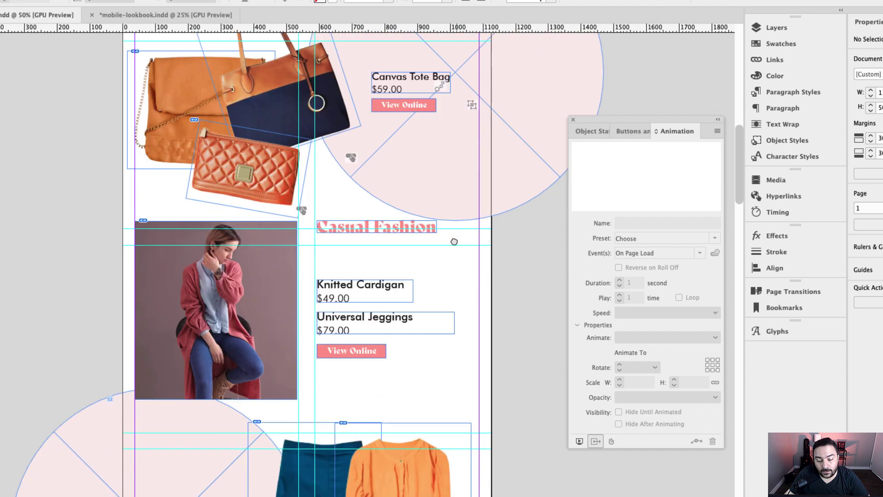
scroll(423, 349, "down", 3)
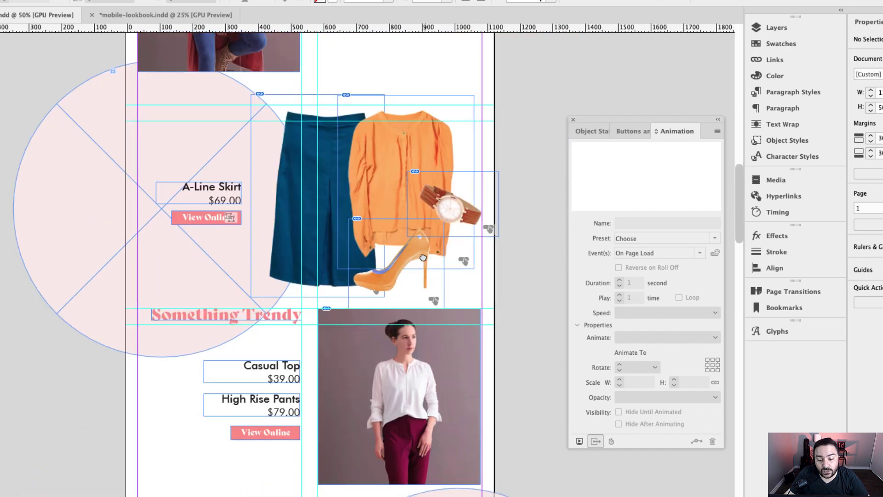
scroll(423, 358, "up", 3)
left_click(423, 370)
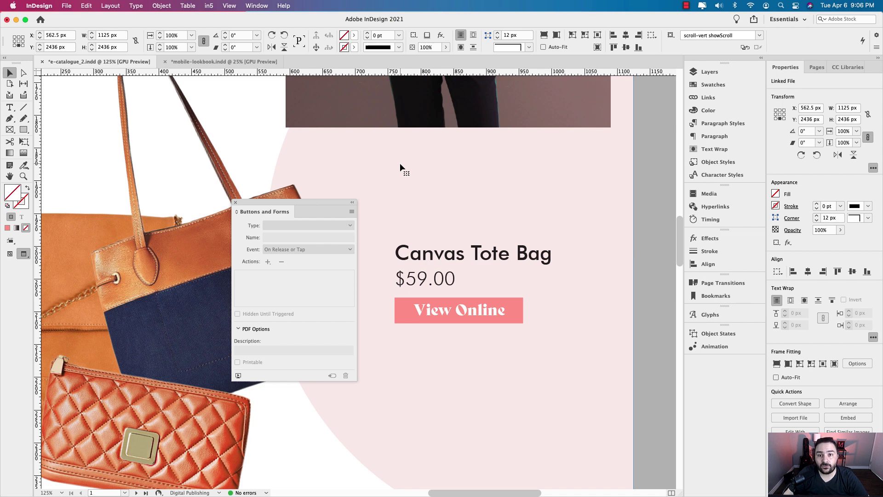
Step: Convert the View Online frame below the Canvas Tote Bag text into a button named View Online Button
left_click(466, 310)
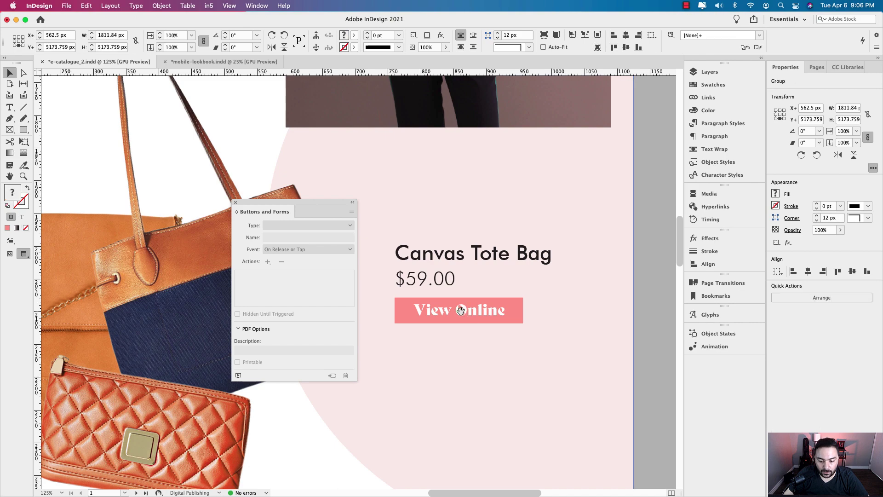
double_click(481, 311)
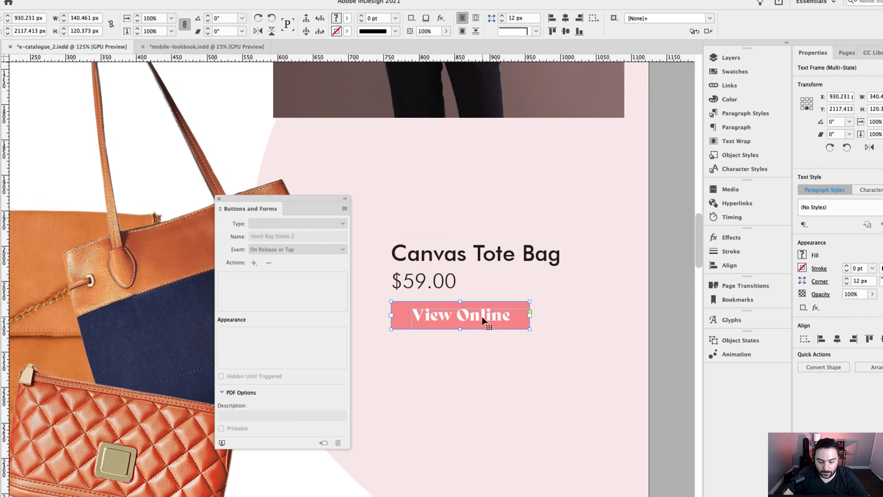
left_click(338, 223)
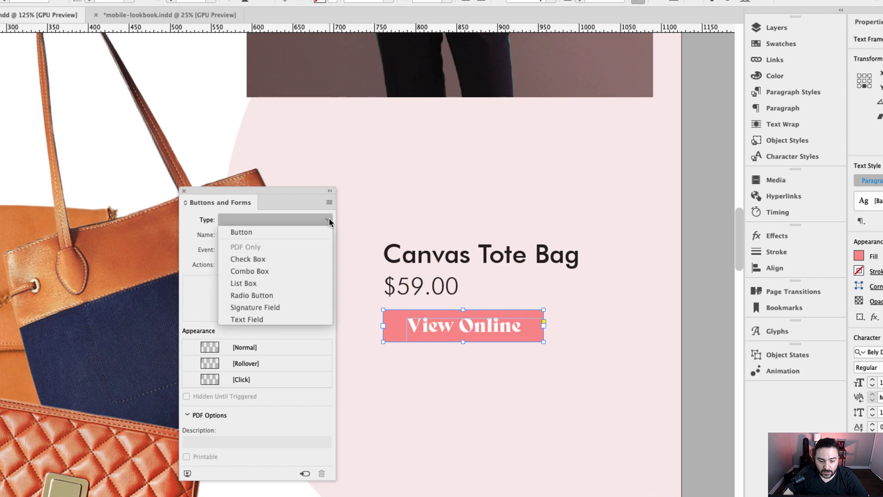
left_click(291, 232)
left_click_drag(248, 235, 191, 228)
type("View ")
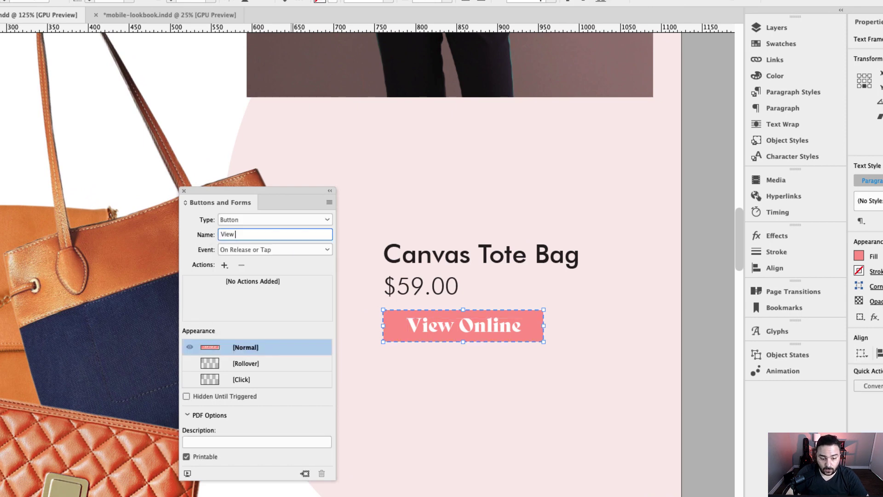
type("Online Button")
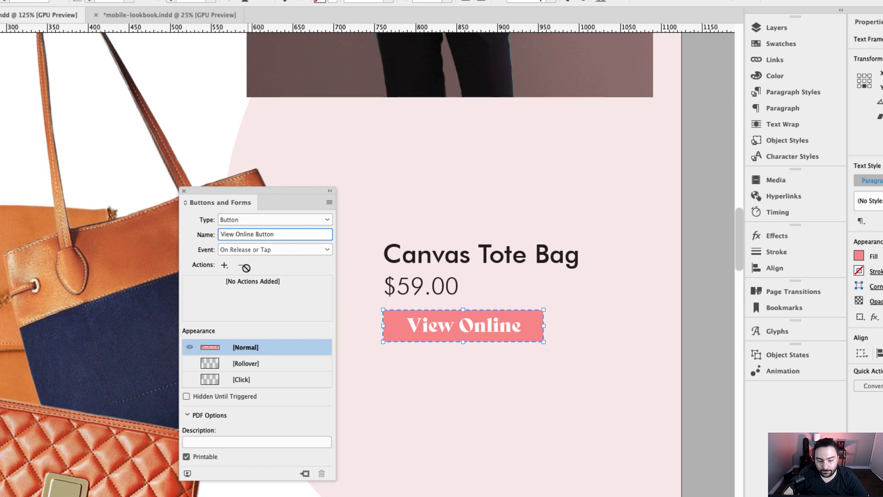
Step: Add a Go To URL action to the View Online Button on release or tap
left_click(225, 266)
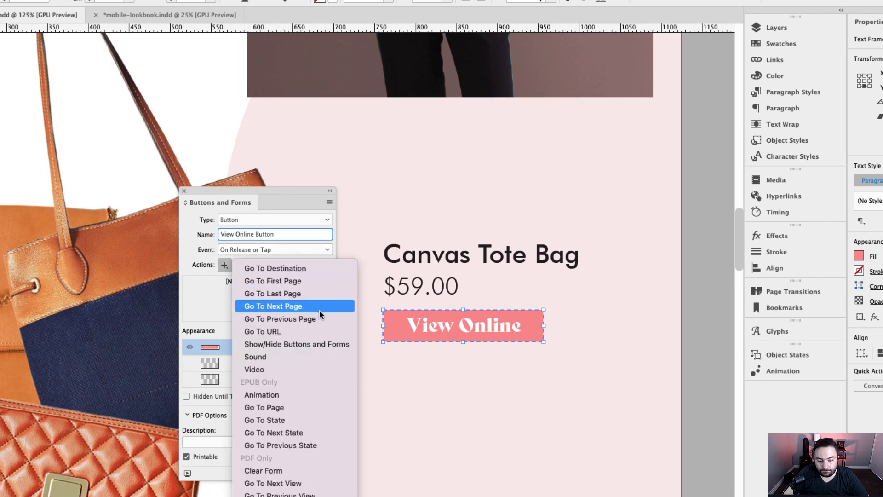
left_click(317, 331)
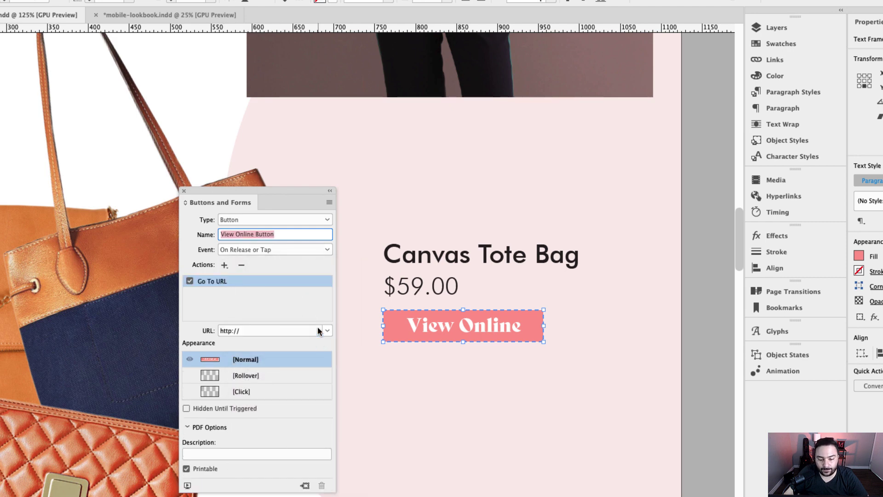
left_click(275, 330)
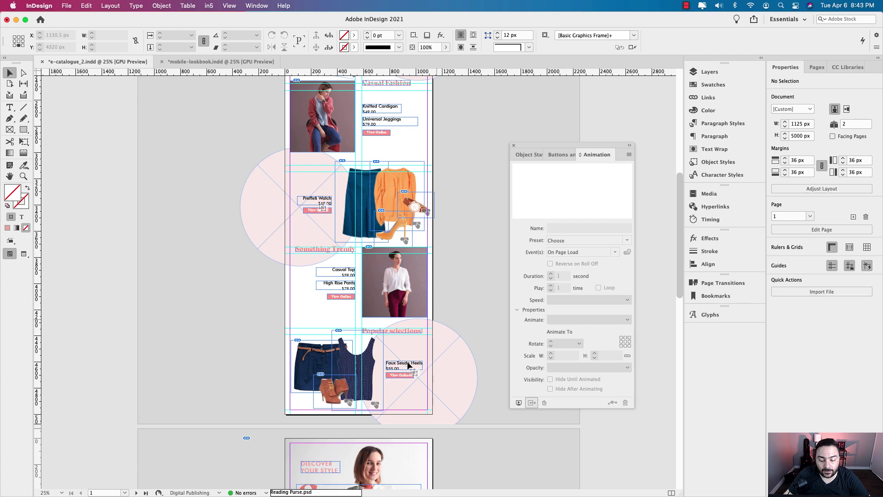
Step: Select all the objects on the first catalogue page and group them
scroll(469, 184, "up", 3)
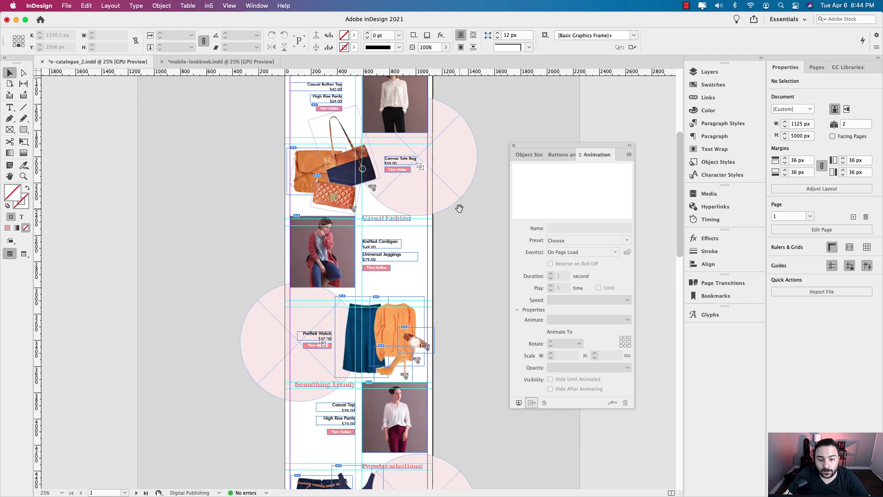
scroll(459, 208, "up", 4)
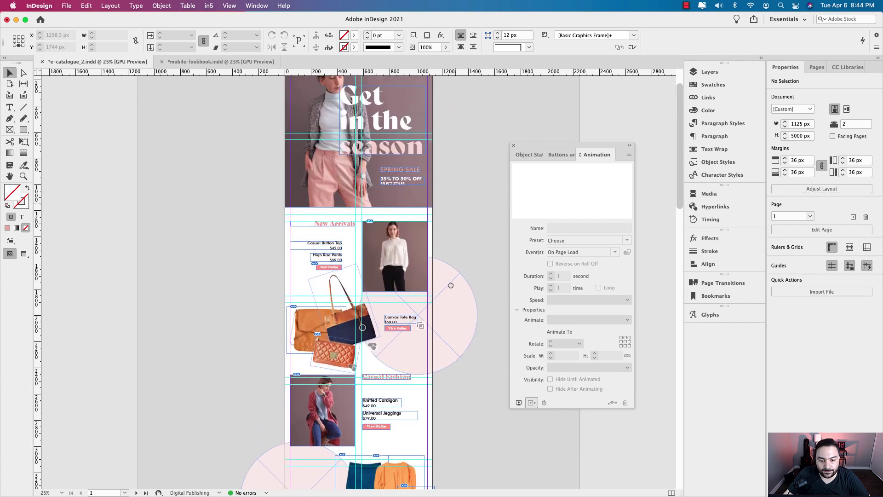
scroll(451, 285, "up", 1)
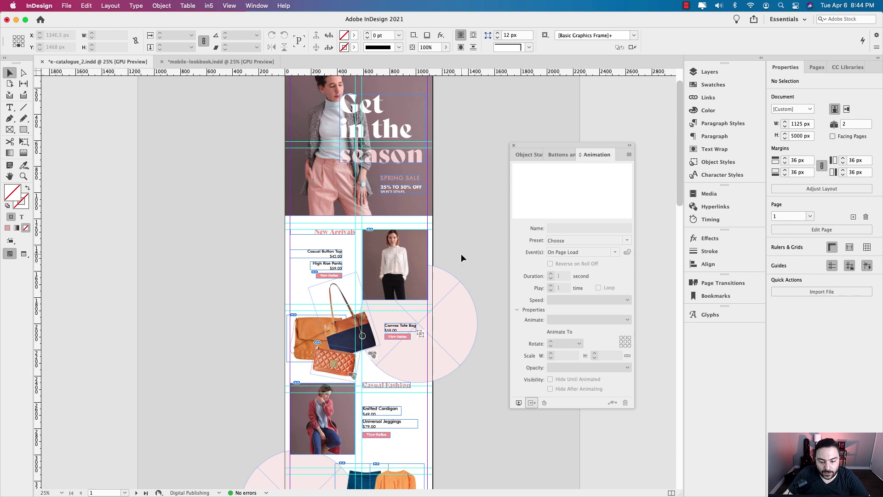
key("super+minus")
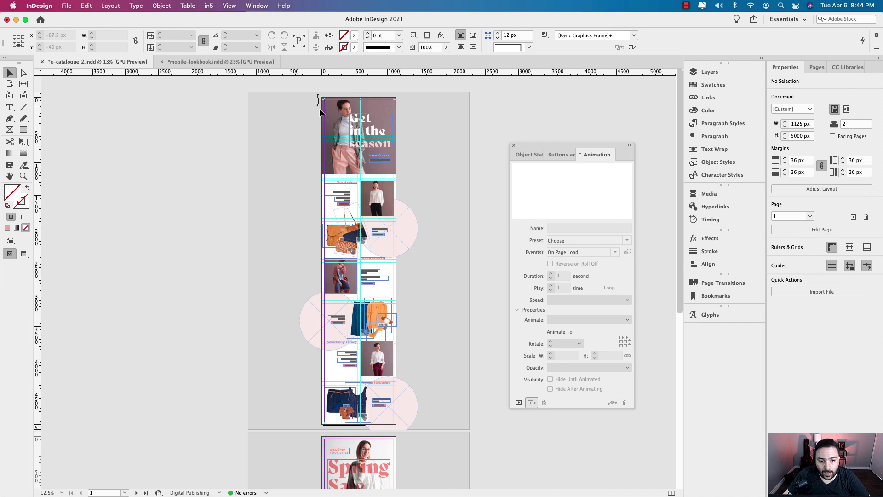
left_click_drag(317, 95, 404, 424)
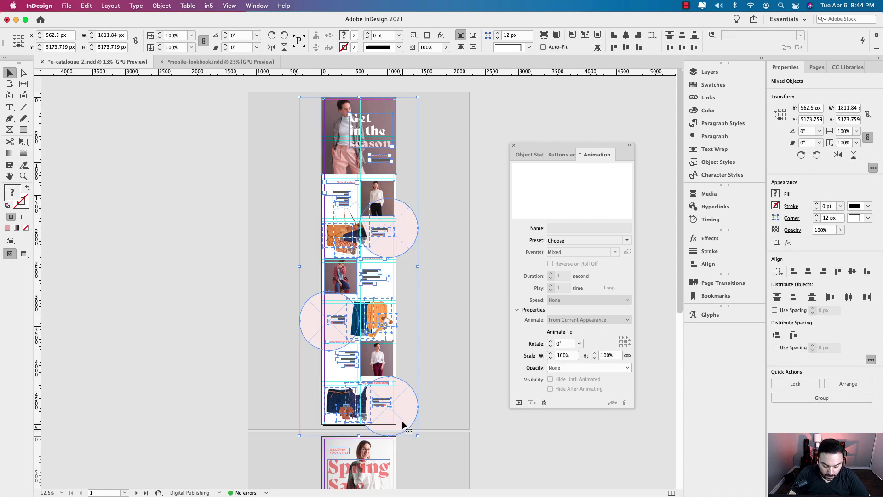
key("super+g")
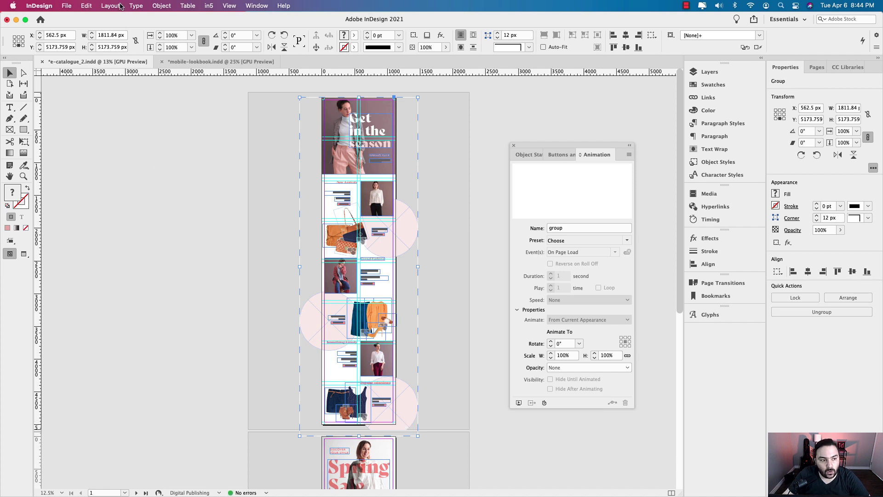
left_click(118, 5)
mouse_move(162, 6)
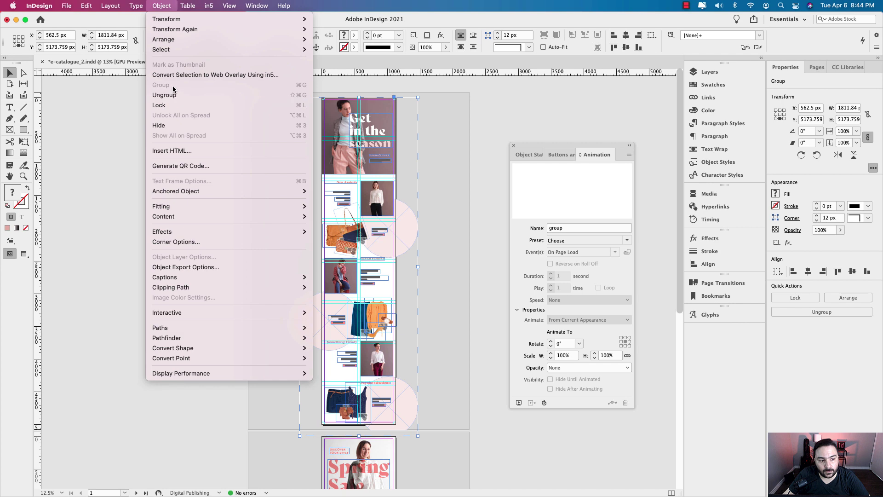
left_click(346, 129)
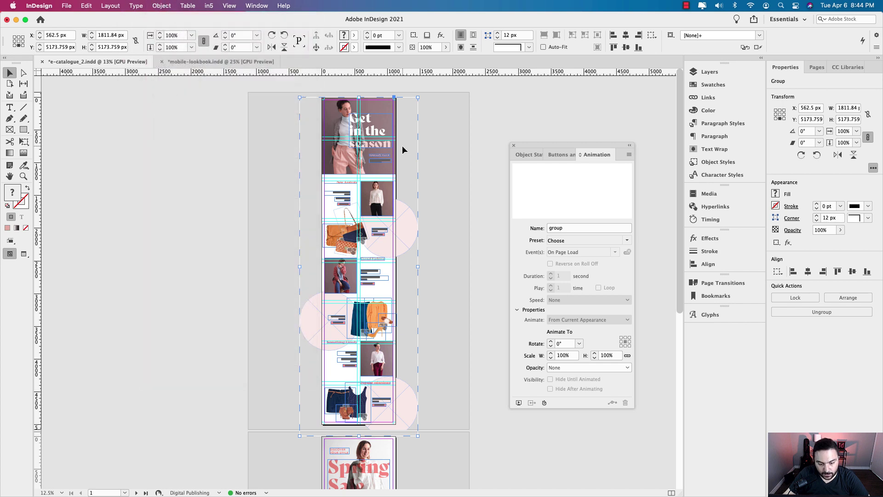
Step: Change the document's page size preset to iPhone X
left_click(440, 142)
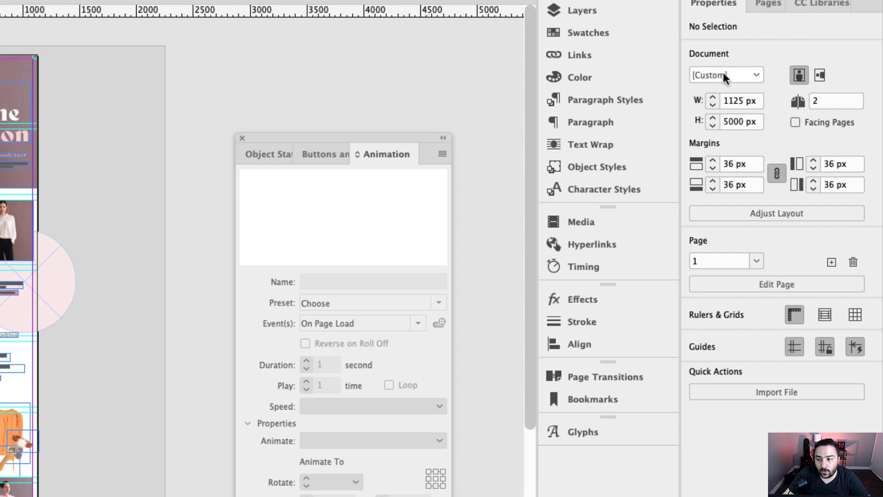
left_click(747, 75)
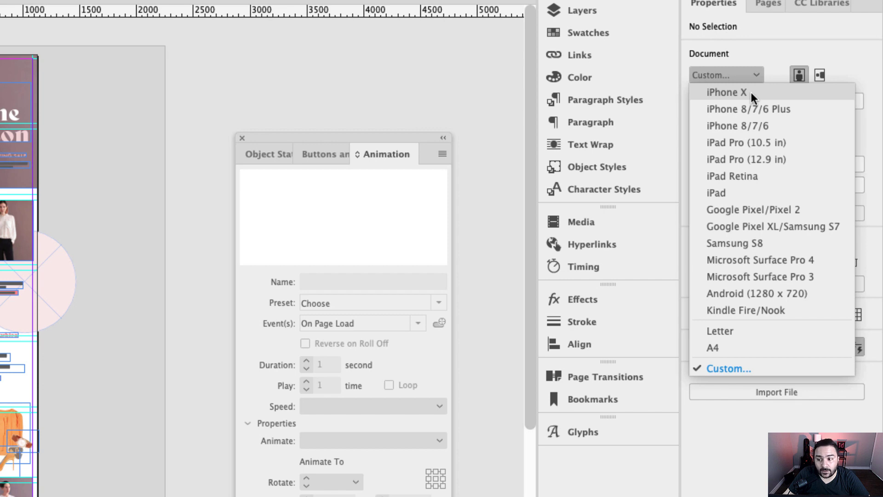
left_click(751, 92)
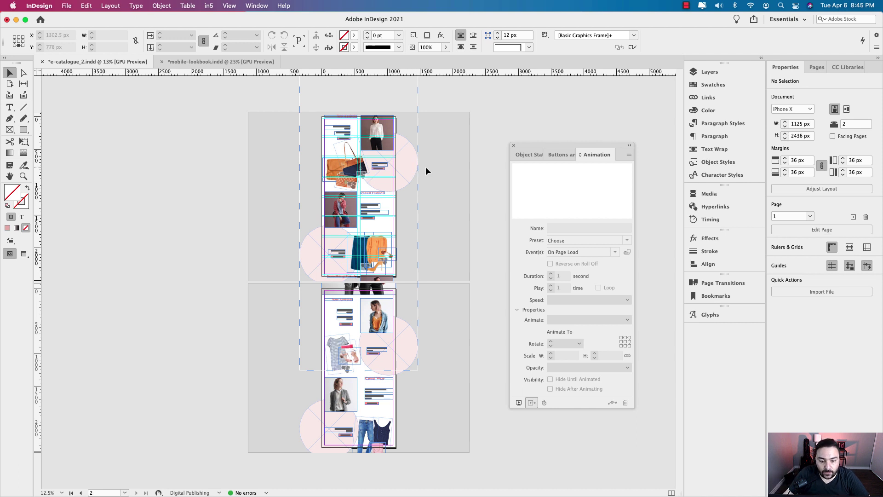
Step: Cut the grouped catalogue content from the first page
left_click(403, 172)
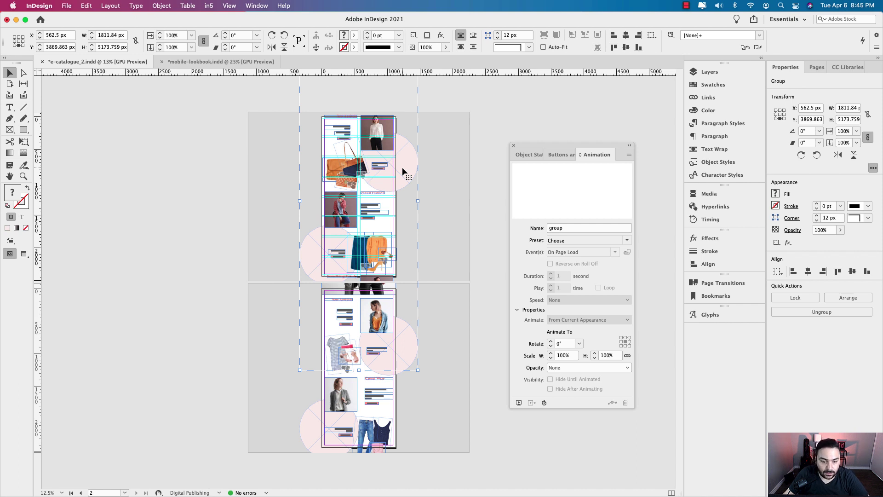
key("Delete")
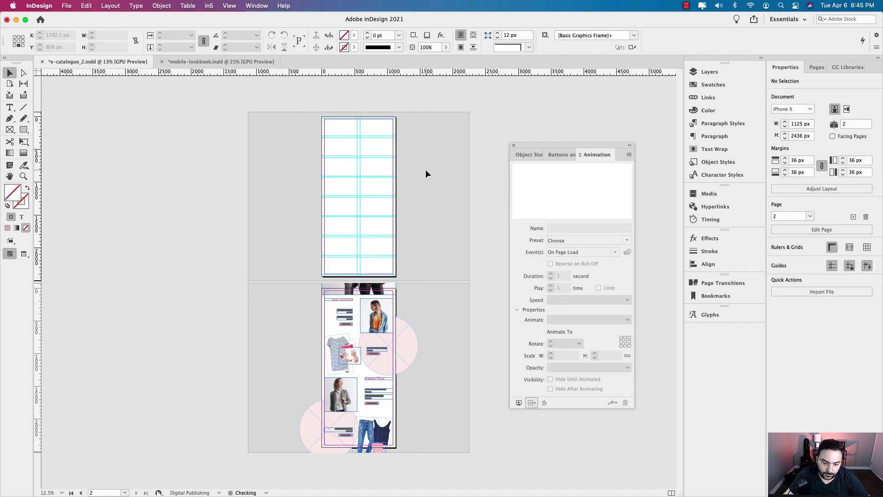
left_click(87, 6)
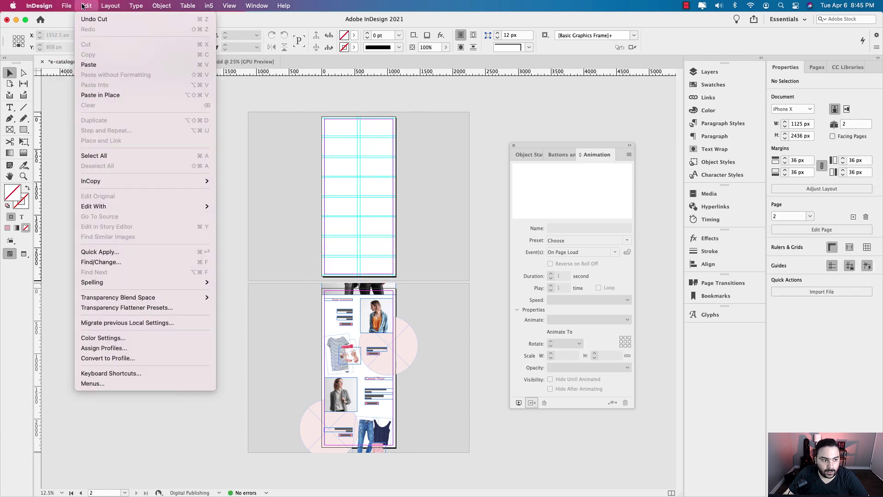
left_click(111, 19)
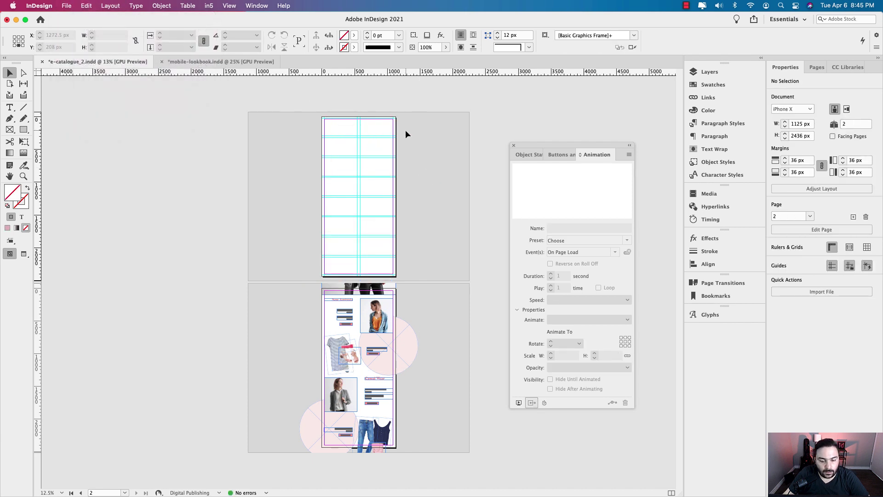
Step: Remove all existing ruler guides from the emptied first page through the Create Guides options
key("super+equal")
key("super+equal")
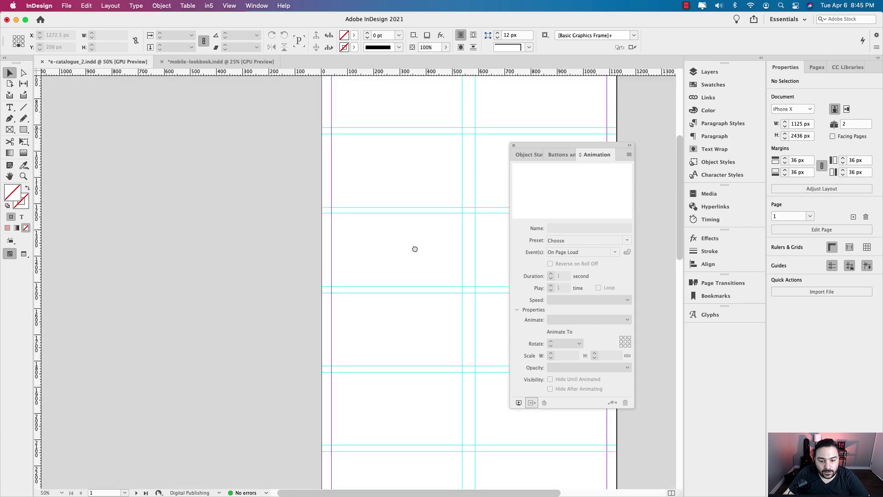
key("super+minus")
scroll(315, 231, "up", 5)
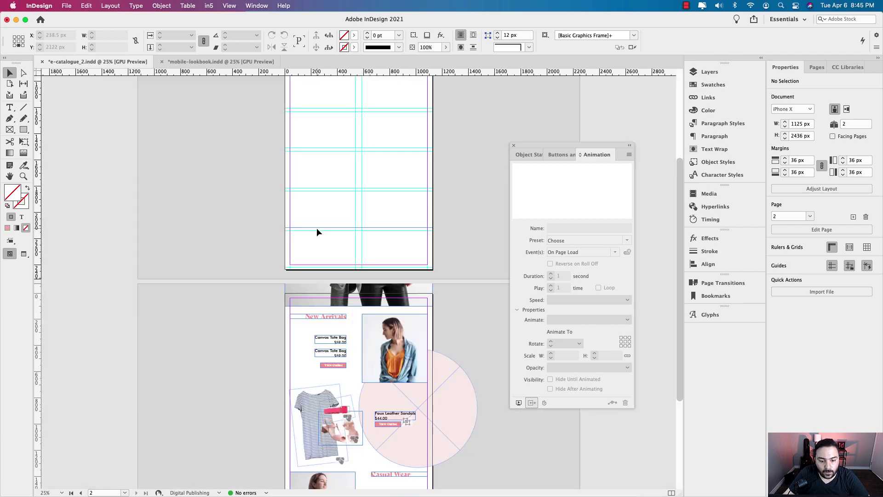
scroll(400, 173, "up", 1)
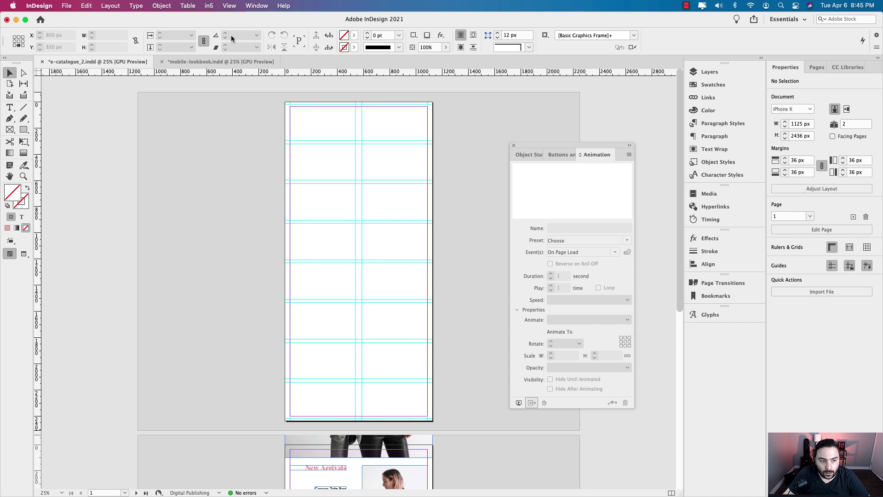
left_click(111, 6)
left_click(120, 49)
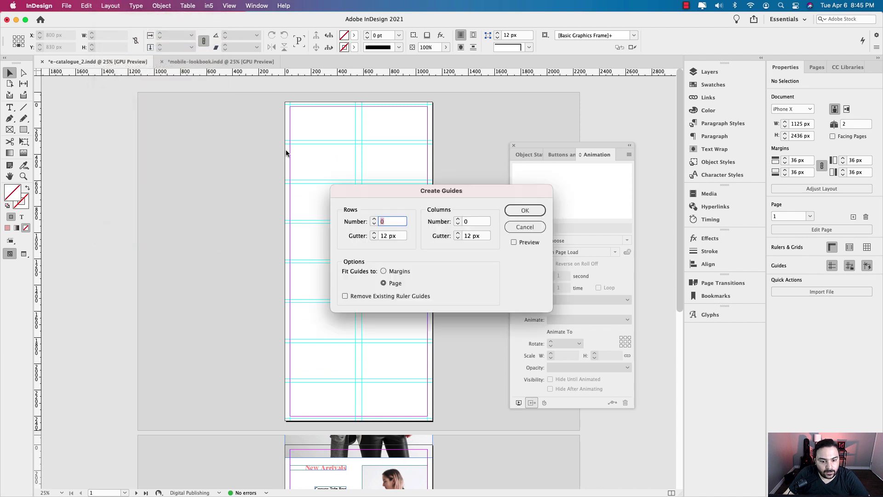
left_click(345, 296)
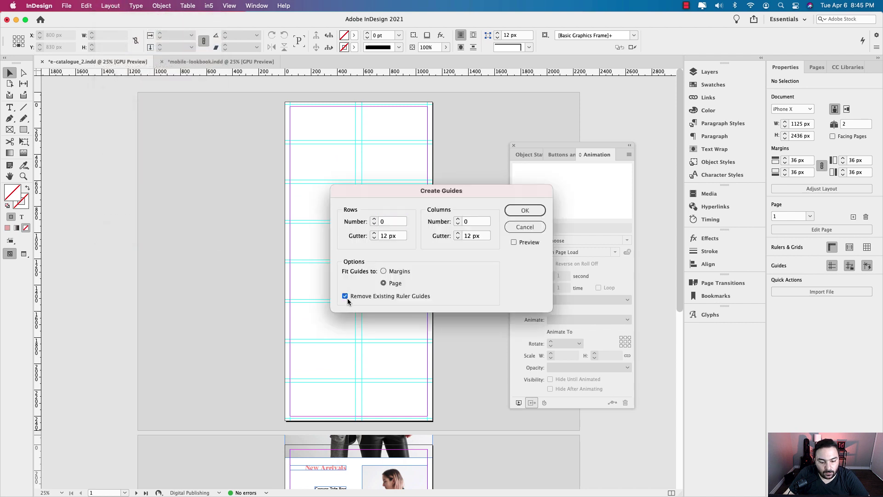
left_click(528, 214)
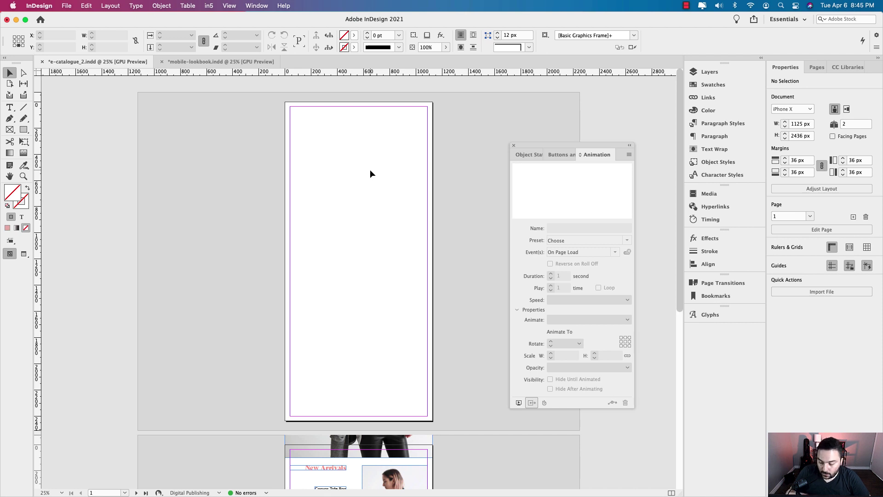
Step: Draw a 1125 × 2436 px rectangle frame covering the whole first page and paste the cut catalogue group into it
left_click(11, 131)
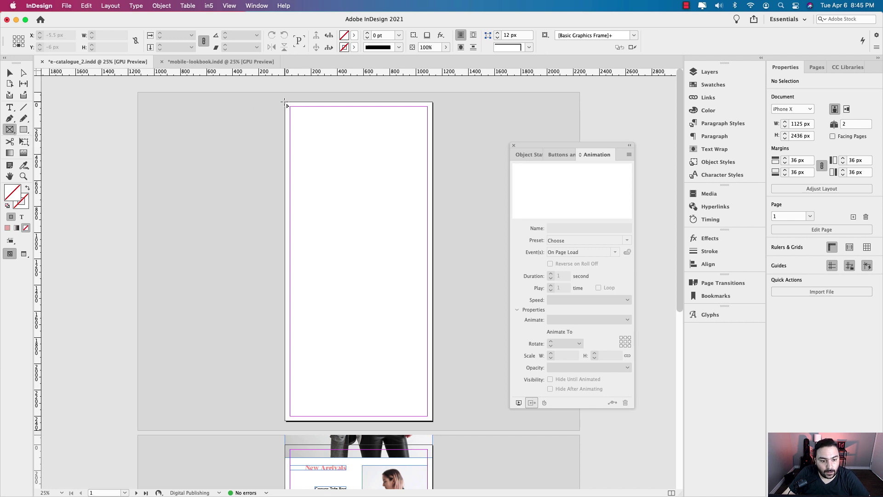
left_click_drag(284, 102, 435, 424)
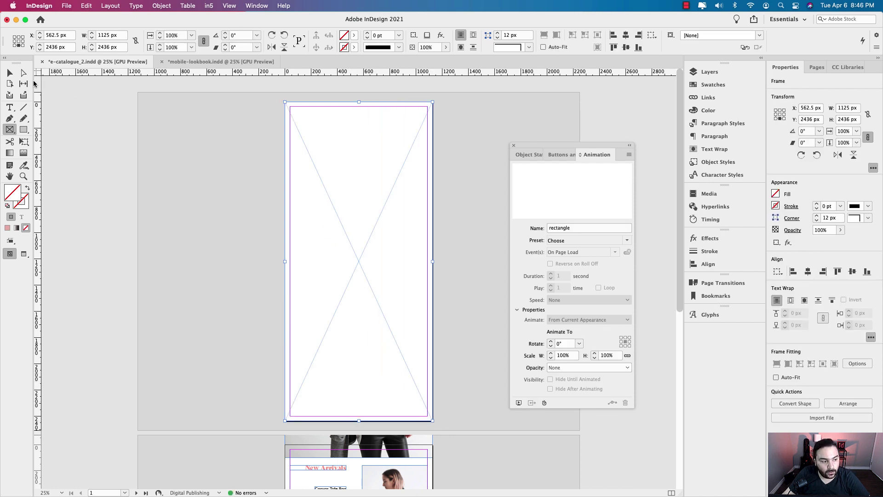
left_click(10, 73)
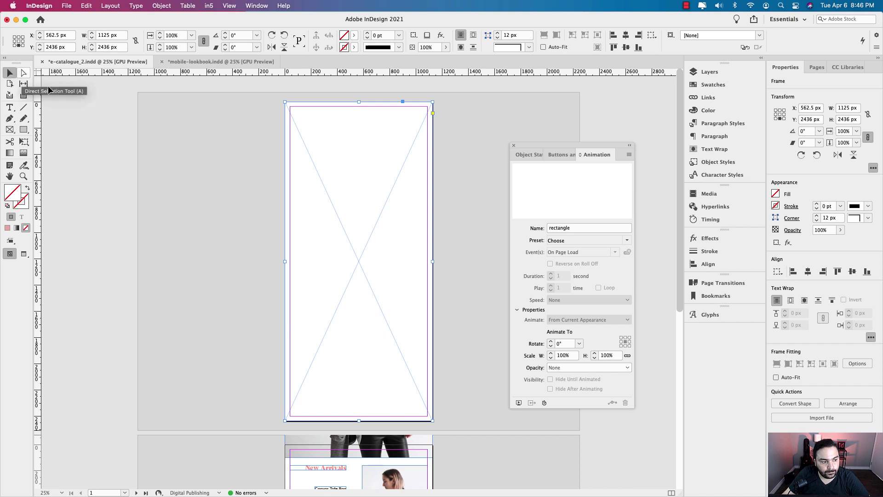
right_click(371, 153)
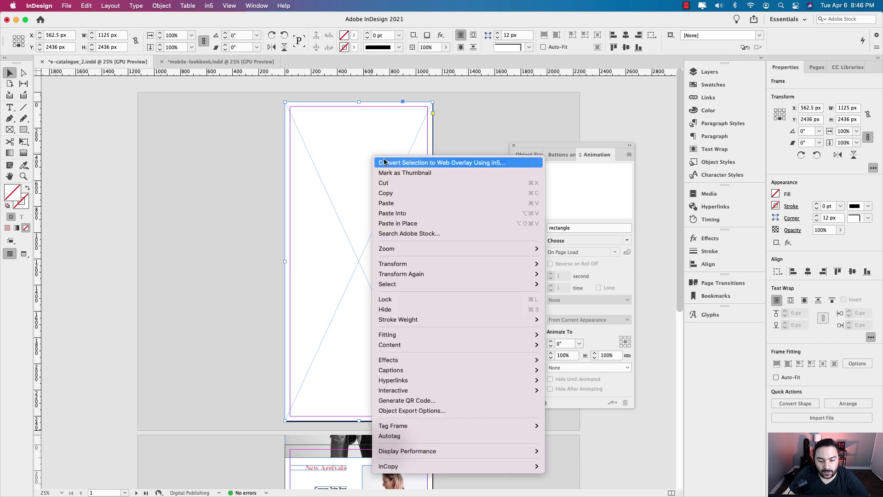
left_click(397, 214)
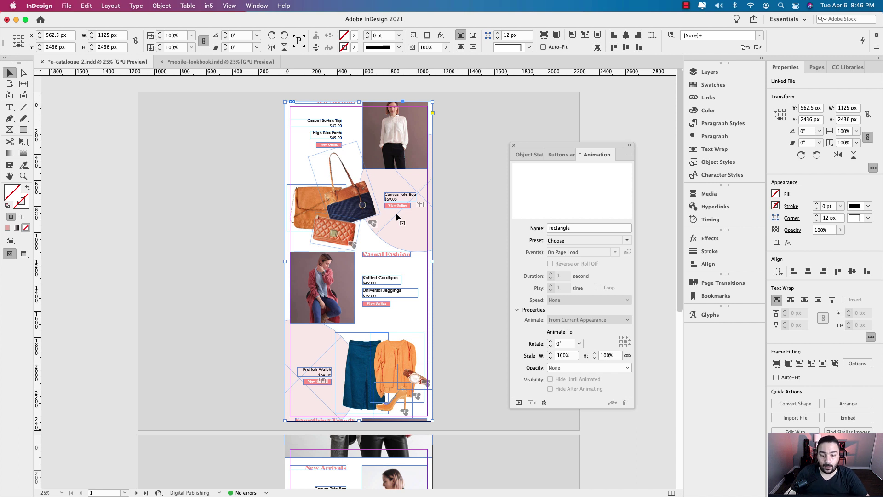
Step: Move the nested group down inside the frame until the hero banner meets the page's top edge, then deselect and preview without guides
double_click(399, 182)
key("Escape")
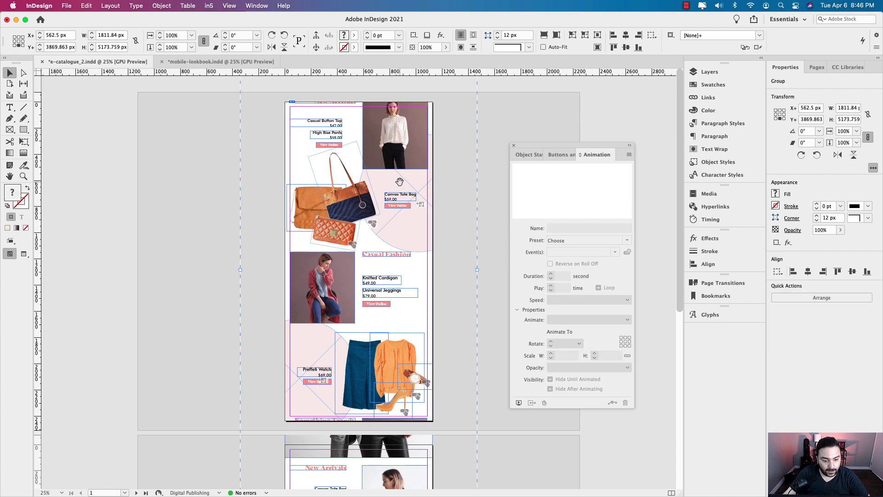
left_click_drag(394, 134, 394, 258)
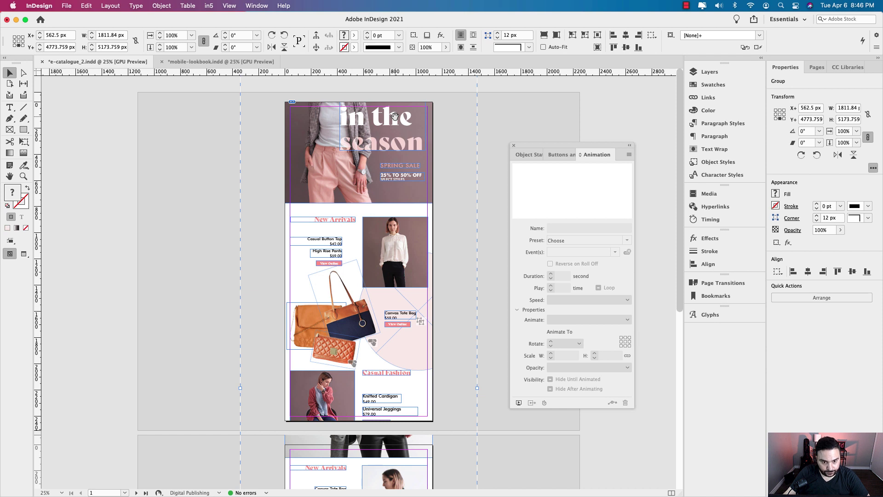
left_click_drag(394, 125, 393, 169)
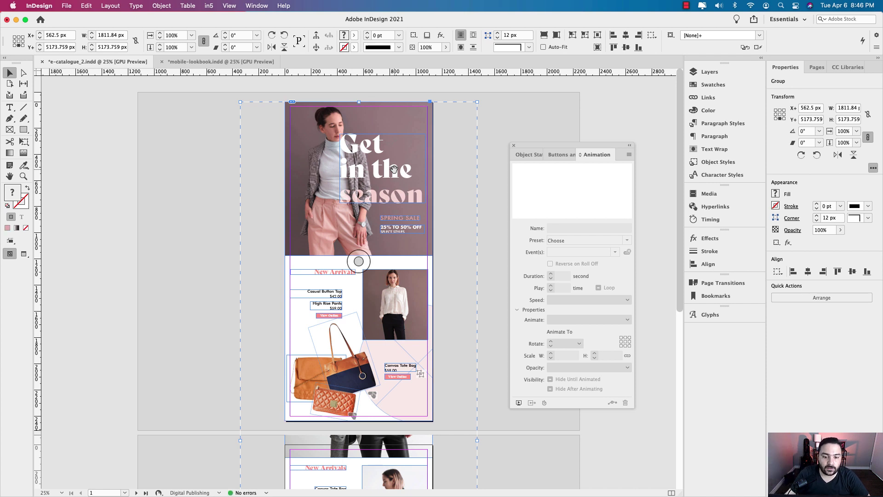
left_click(488, 162)
key("w")
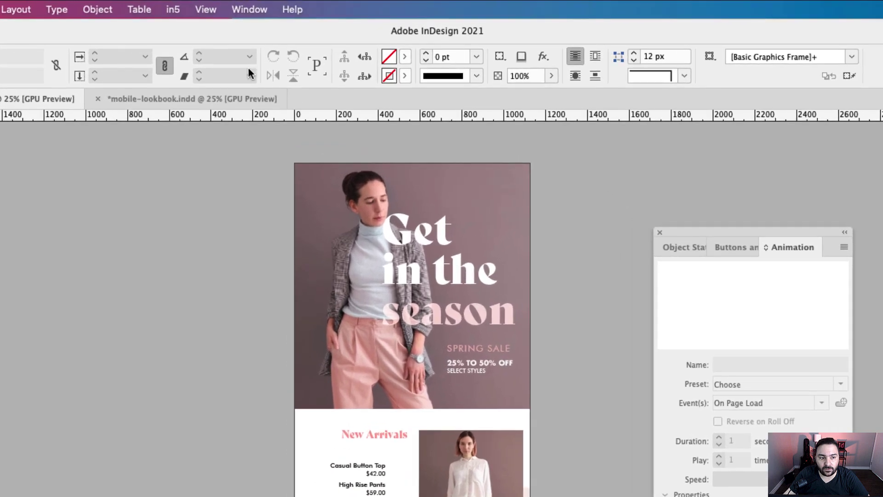
Step: Look up the in5 (InDesign to HTML5) extension among the InDesign extensions on Adobe Exchange in Safari, then return to InDesign
left_click(174, 10)
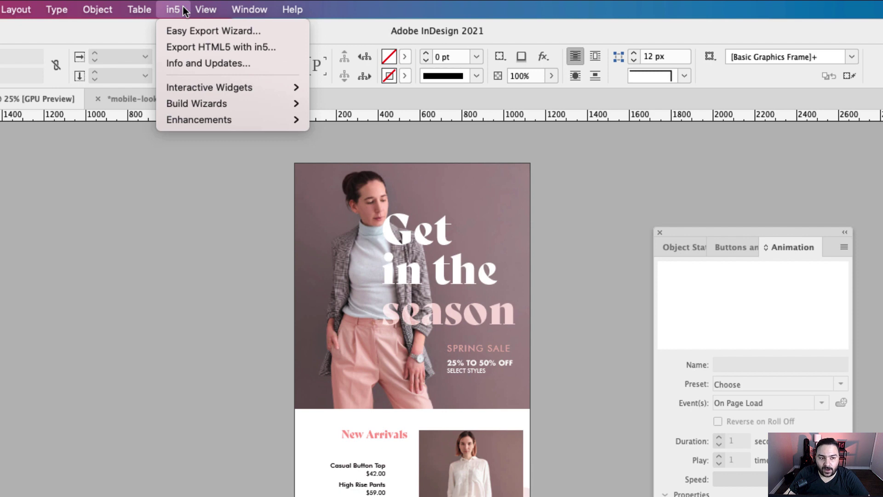
left_click(184, 10)
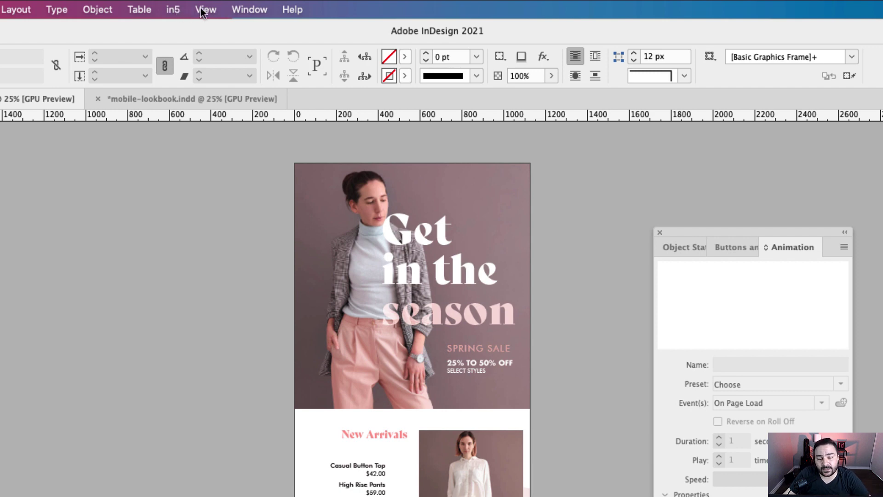
left_click(261, 6)
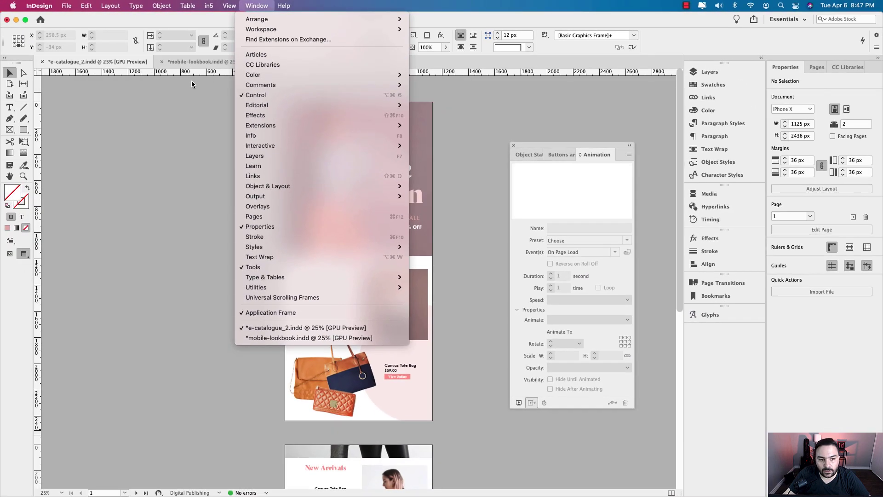
left_click(41, 204)
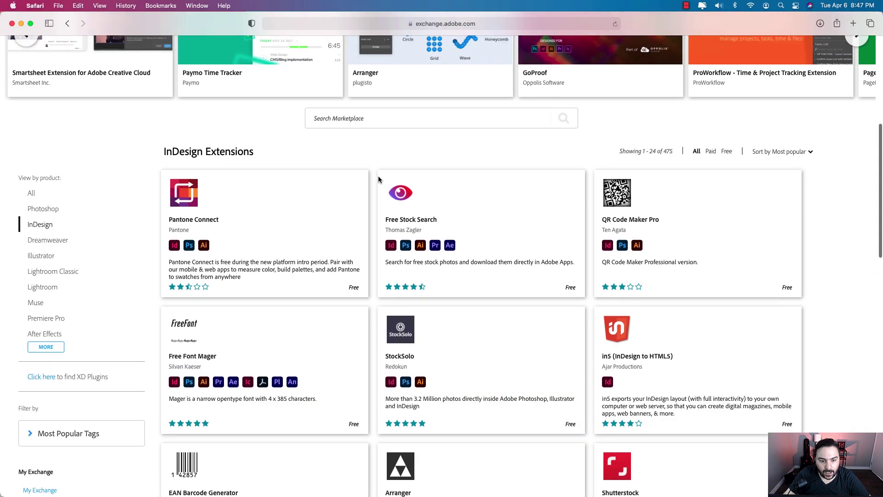
scroll(372, 179, "up", 7)
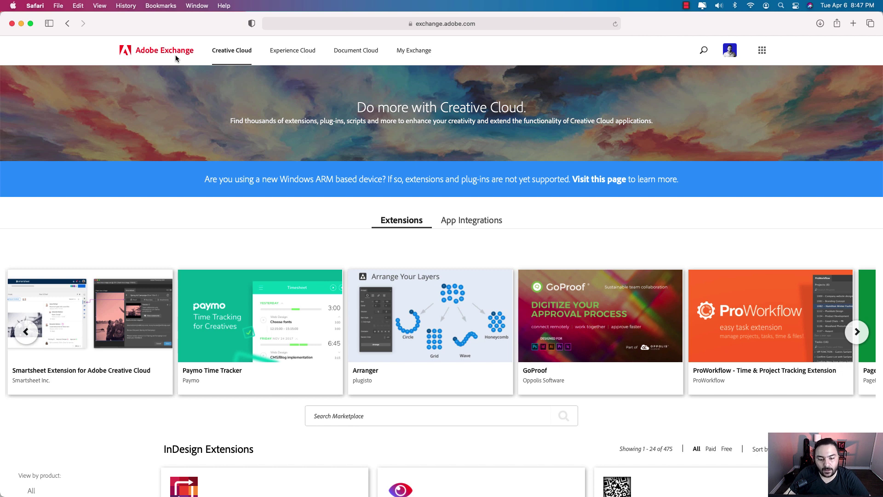
scroll(219, 214, "down", 5)
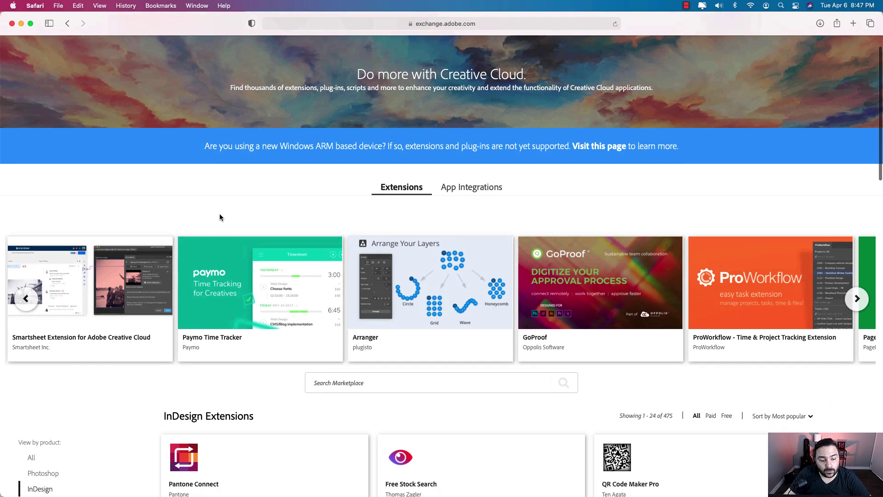
scroll(221, 215, "down", 3)
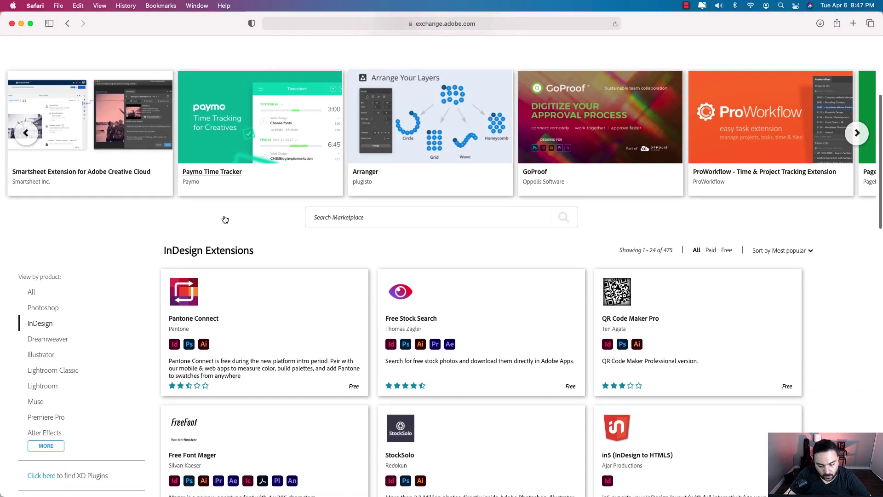
scroll(224, 218, "down", 3)
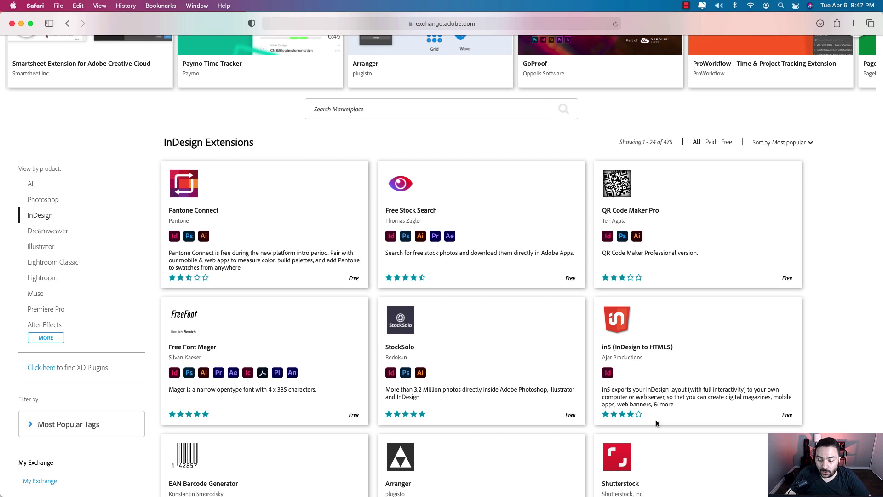
left_click(637, 348)
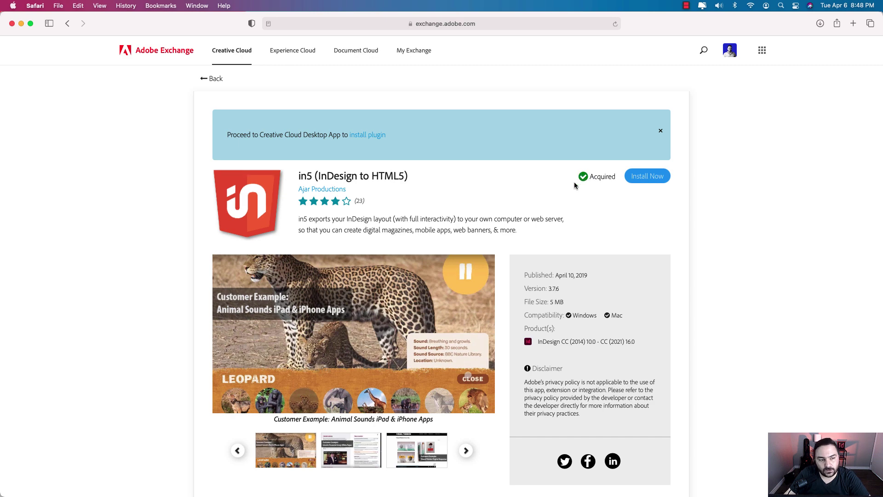
left_click(21, 23)
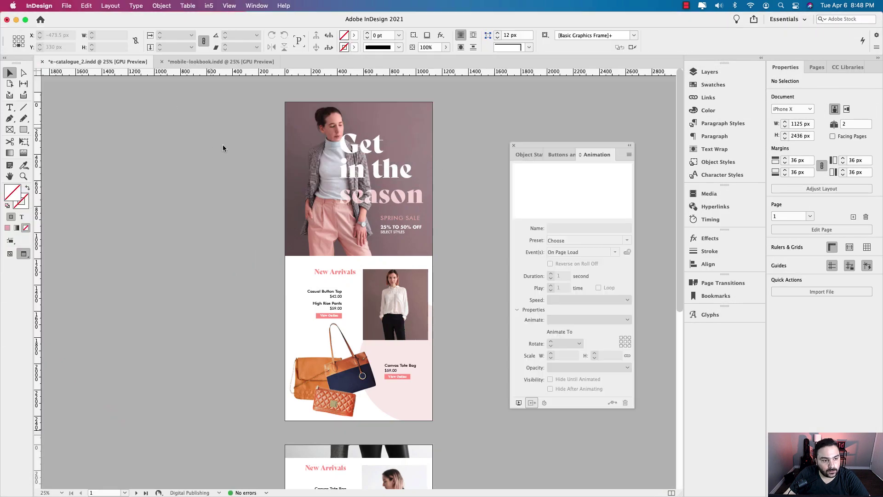
Step: Make the first page's content frame an in5 scrolling frame with its scroll direction set to Vertical, and deselect it
left_click(209, 6)
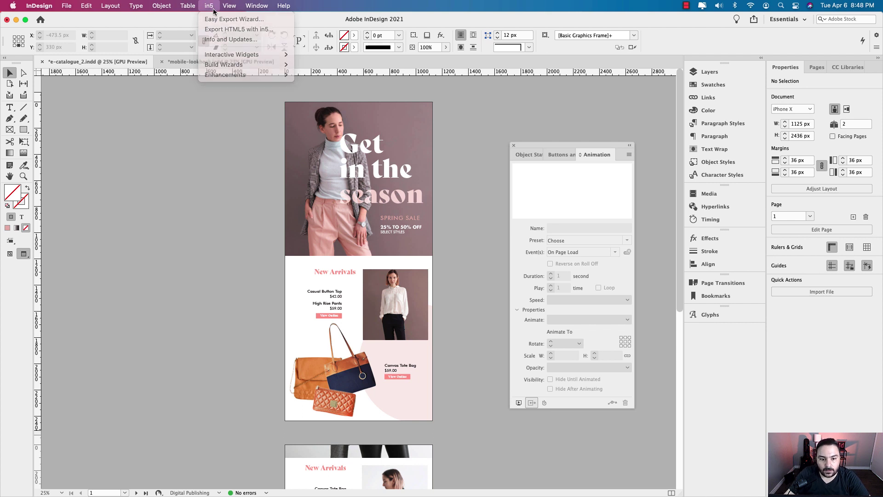
left_click(290, 117)
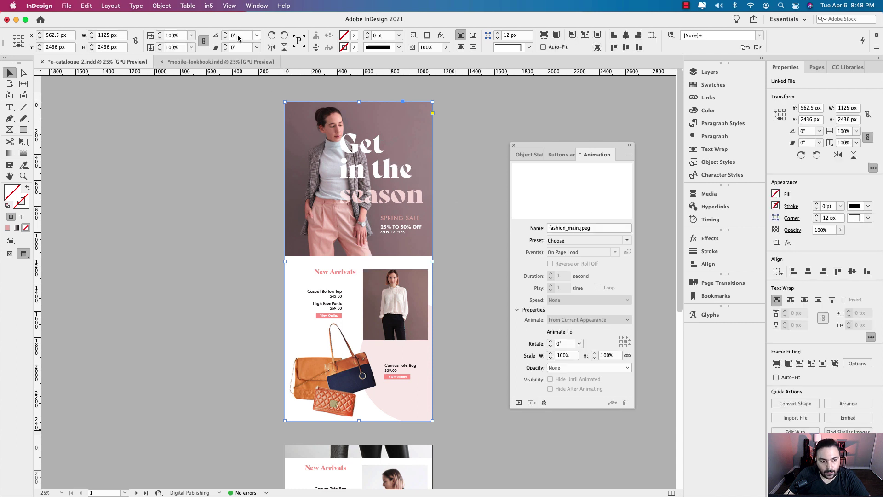
left_click(202, 4)
mouse_move(231, 56)
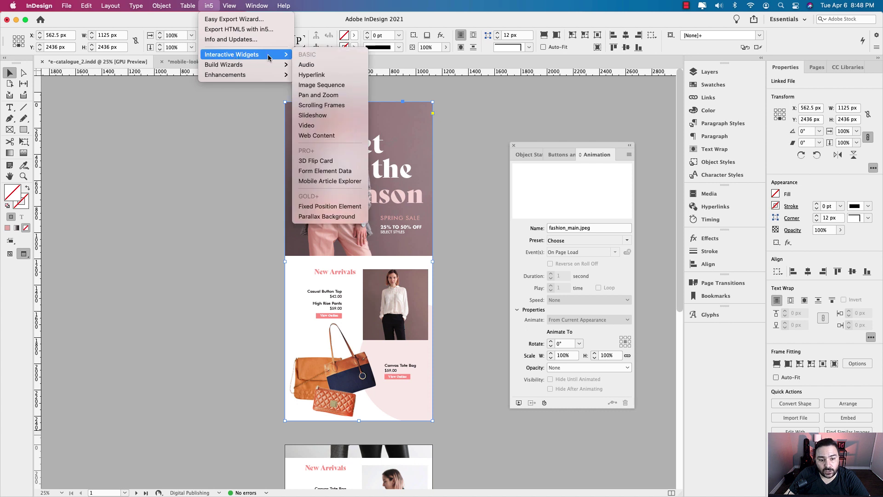
left_click(354, 107)
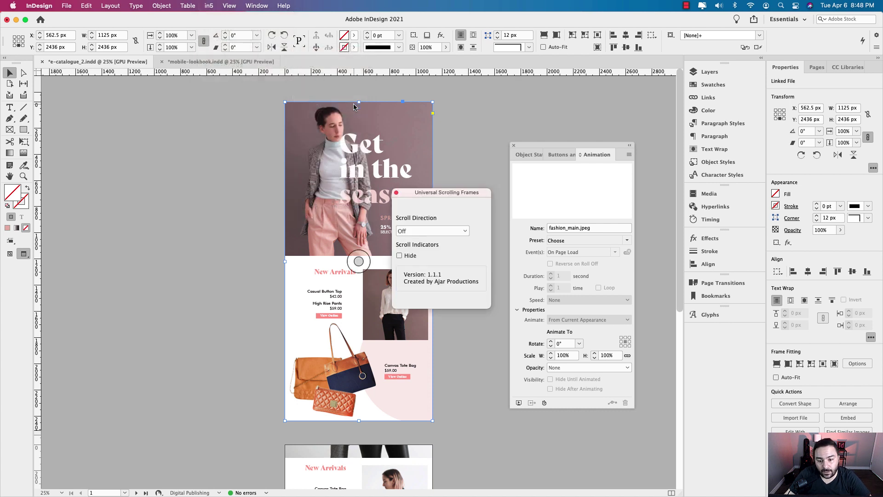
left_click_drag(424, 187, 478, 162)
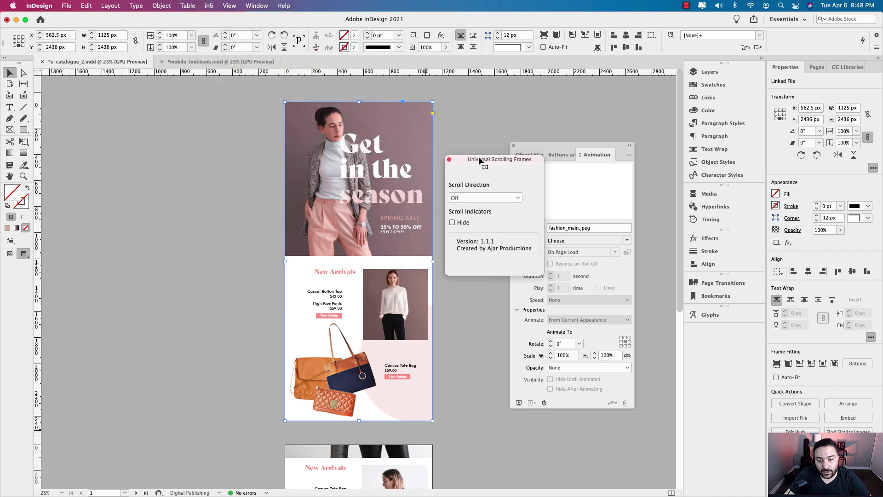
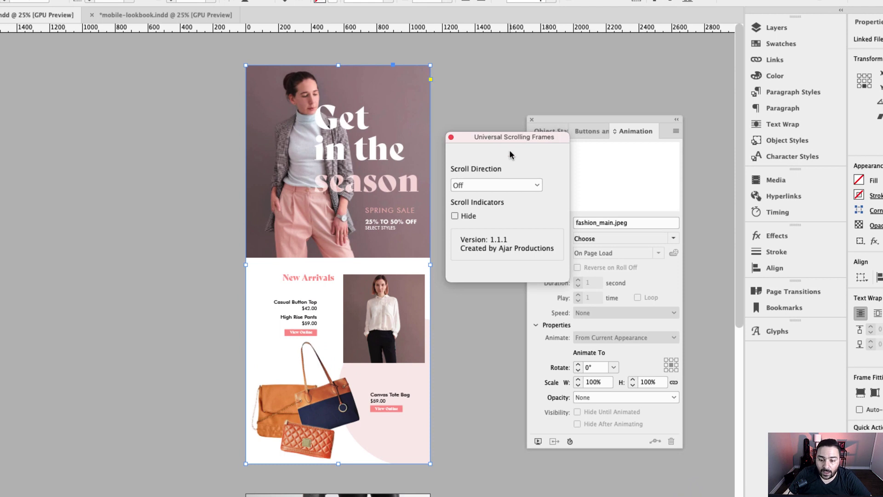
left_click_drag(509, 139, 514, 74)
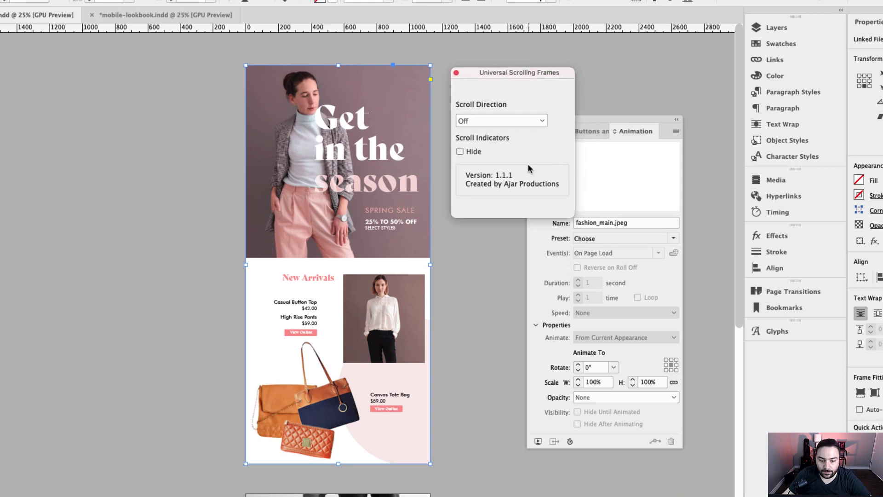
left_click(541, 121)
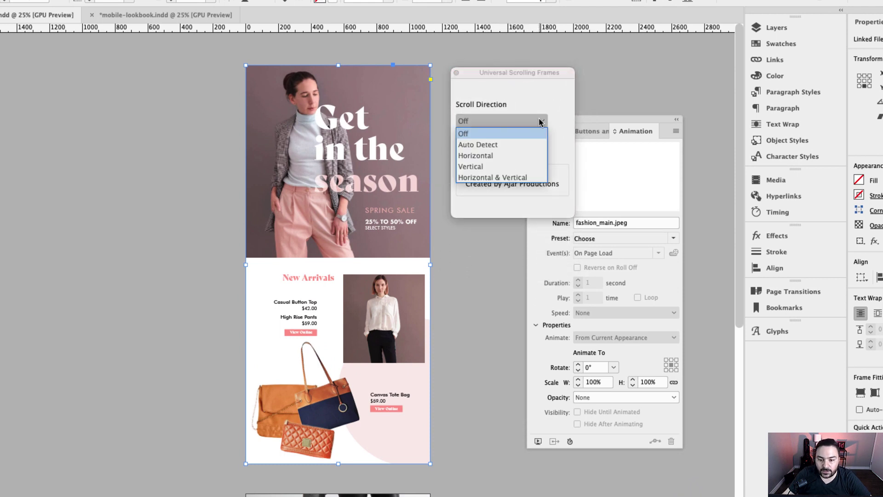
left_click(504, 167)
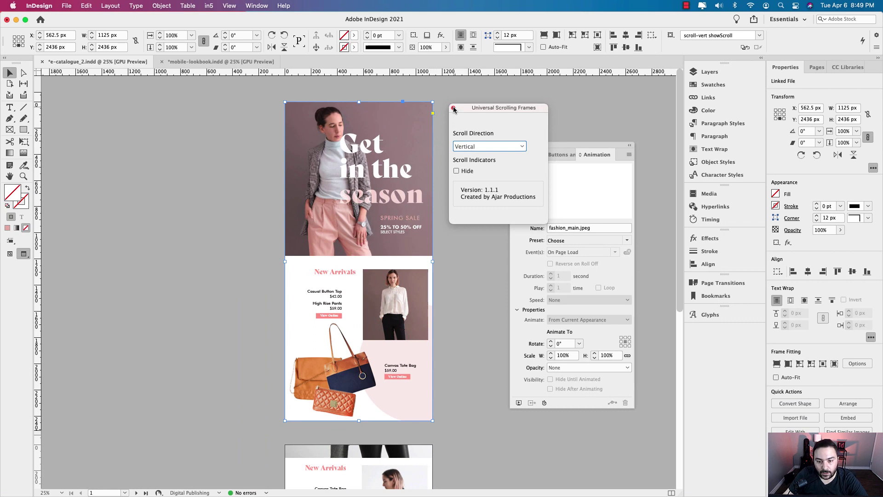
left_click(443, 277)
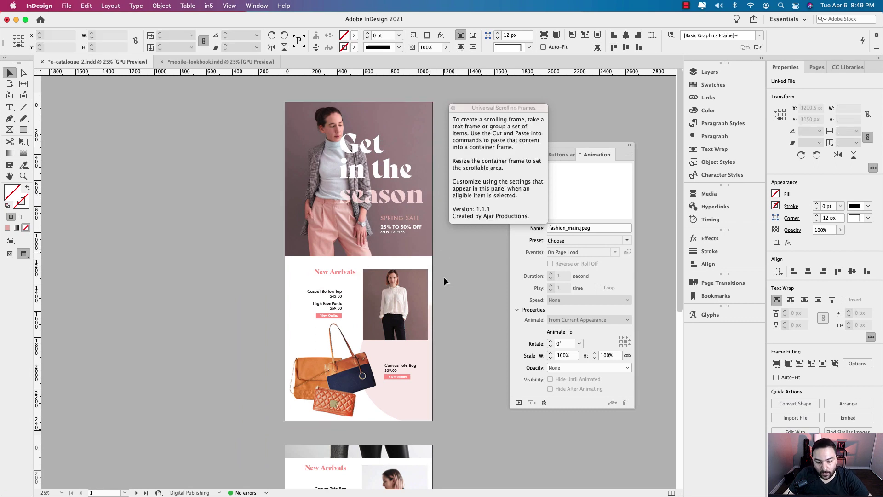
Step: Cut the second page's catalogue group and draw a 1125 × 2436 px rectangle frame covering that whole page
scroll(454, 369, "down", 3)
scroll(455, 369, "down", 10)
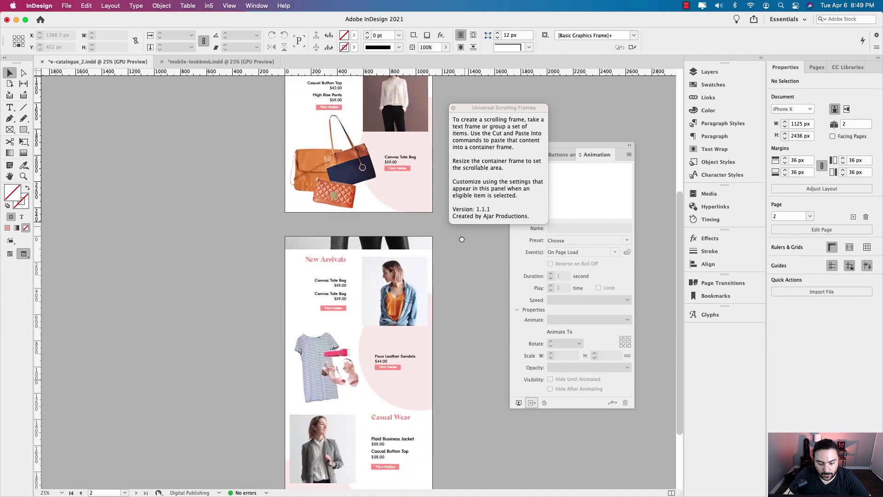
left_click(378, 254)
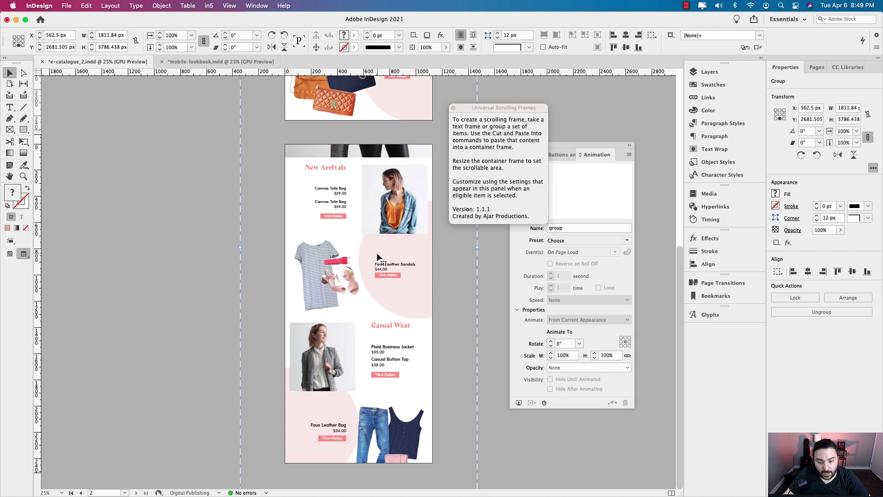
key("super+x")
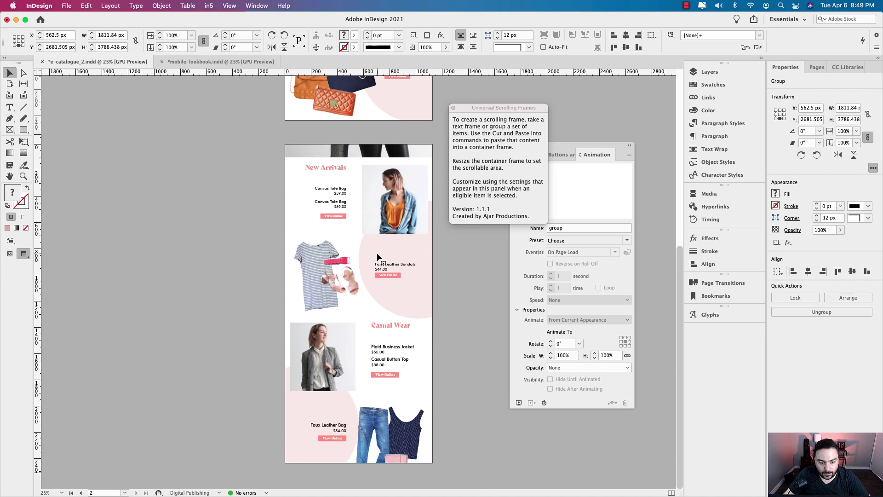
key("f")
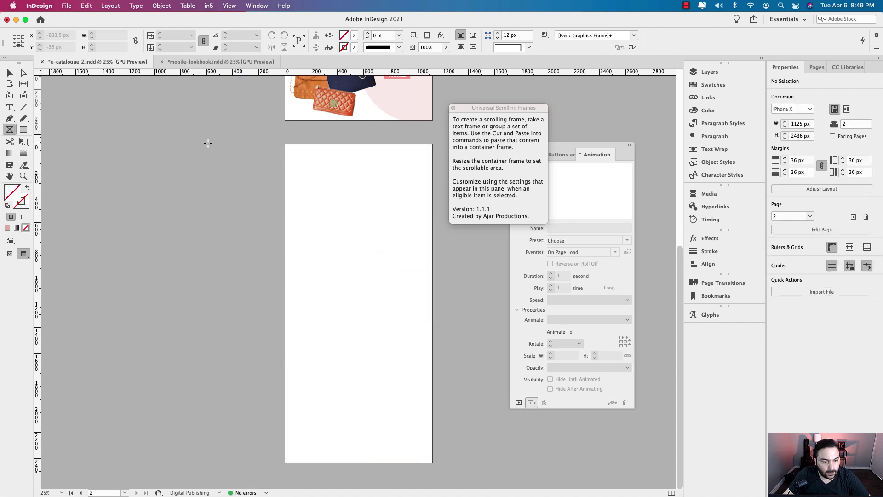
left_click_drag(286, 148, 433, 462)
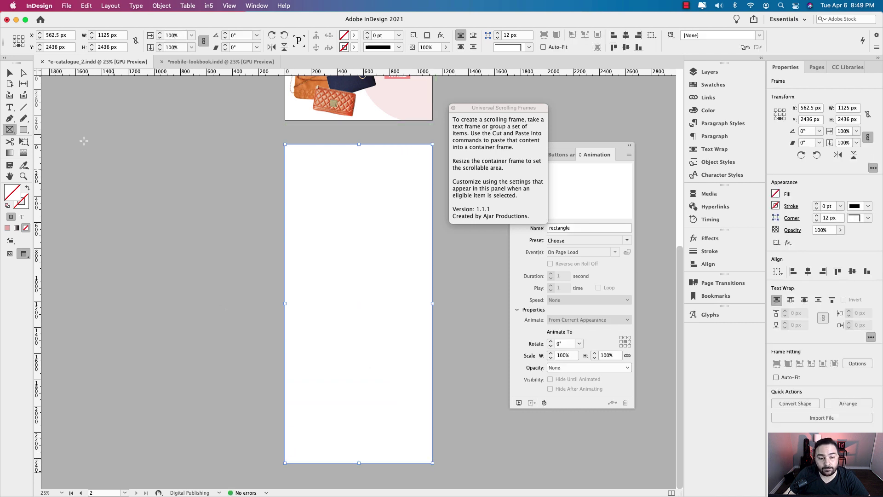
Step: Paste the cut group into the second page's frame and move it down until the Spring Sale banner meets the page's top edge, then deselect
left_click(8, 72)
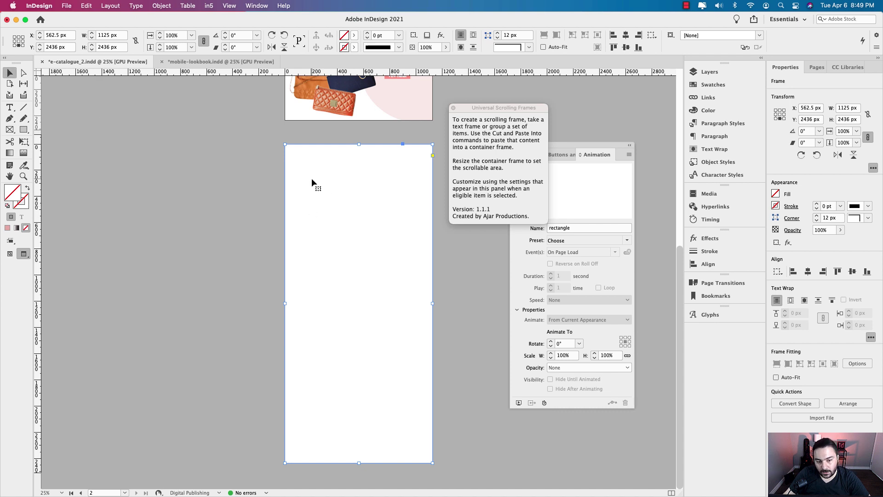
right_click(341, 187)
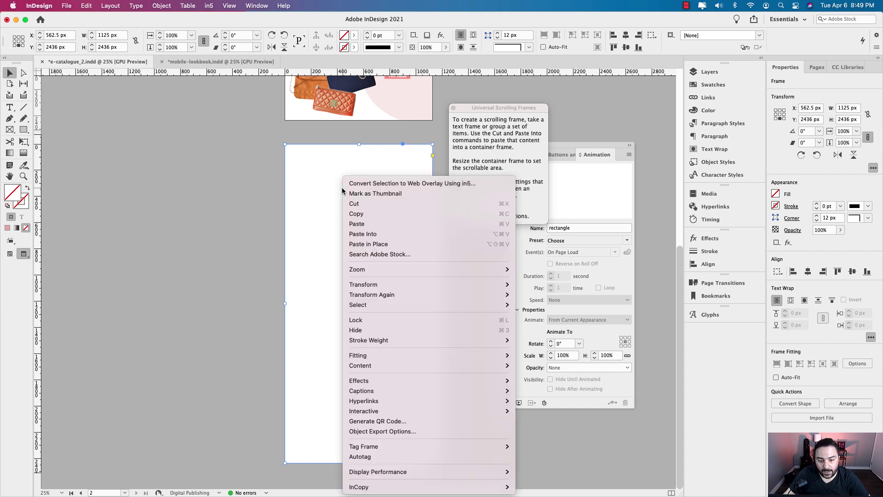
left_click(376, 234)
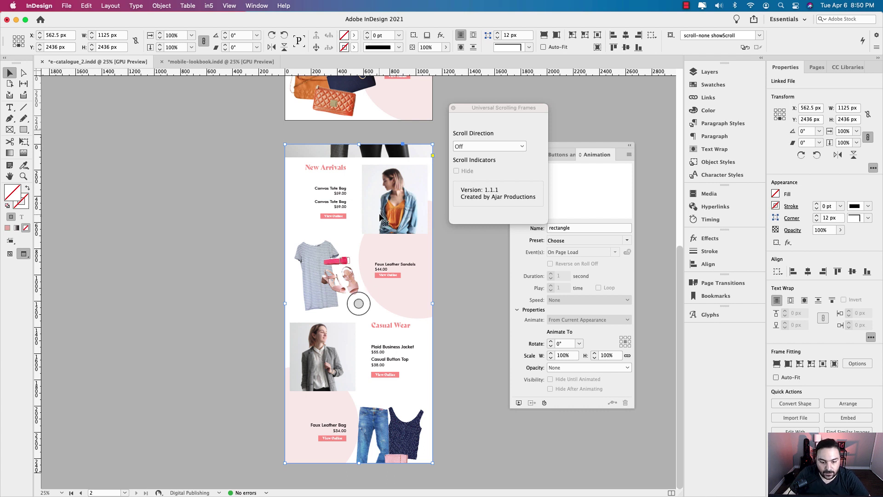
double_click(380, 215)
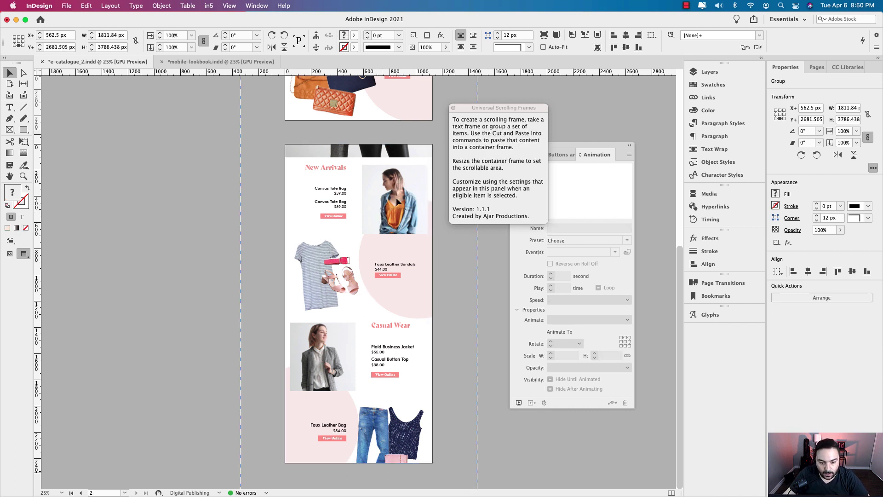
left_click_drag(396, 197, 398, 326)
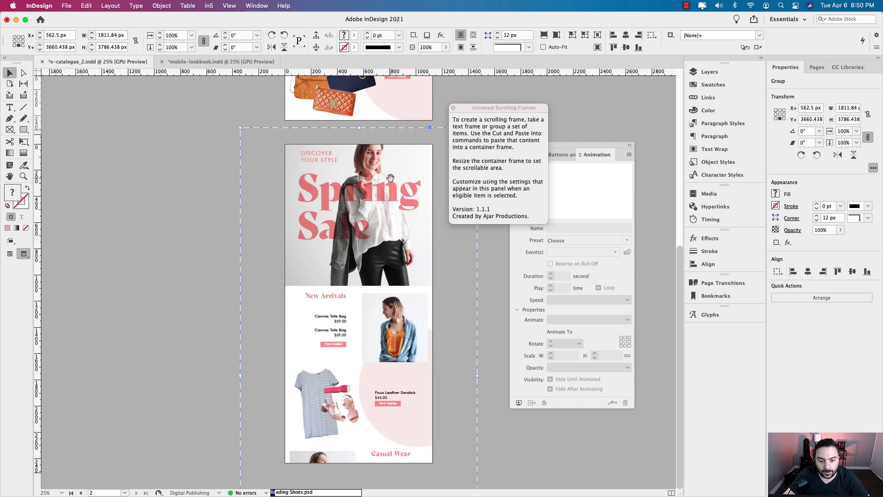
left_click_drag(390, 179, 389, 195)
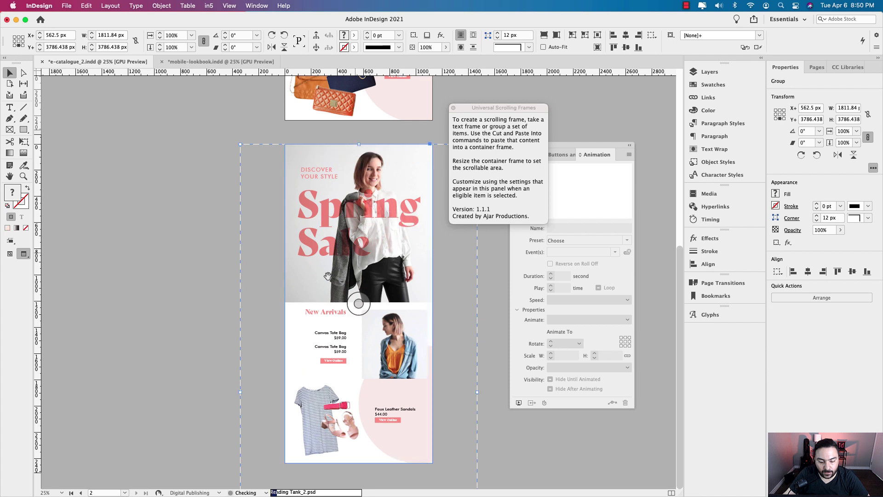
left_click(222, 279)
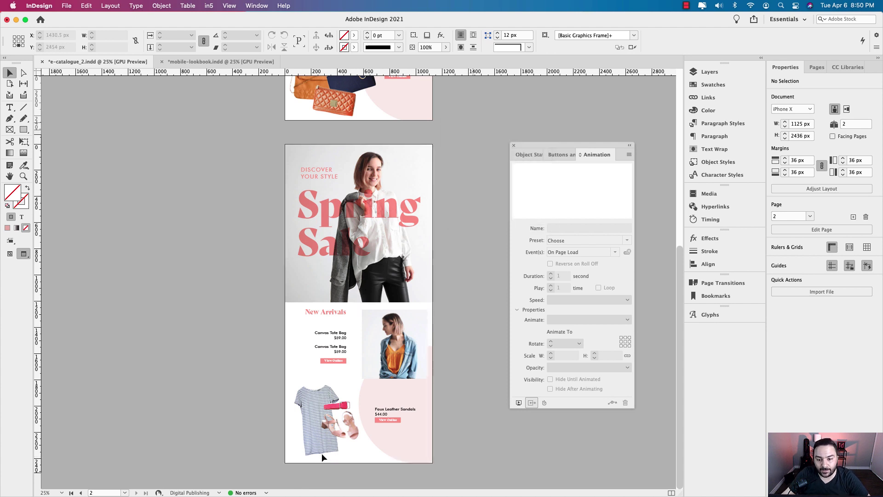
Step: Save an export of the document as e-catalogue_2 in EPUB (Fixed Layout) format in the April 3 tutorial folder, opening its export options
scroll(322, 453, "up", 10)
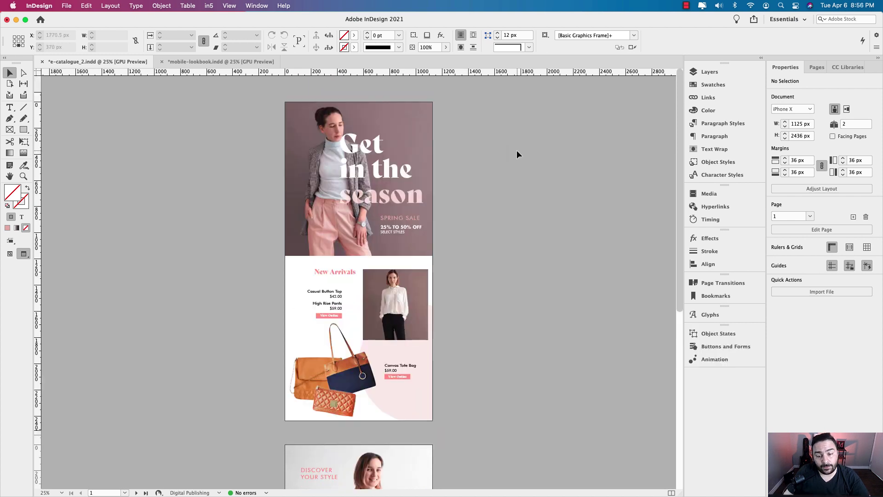
left_click(71, 7)
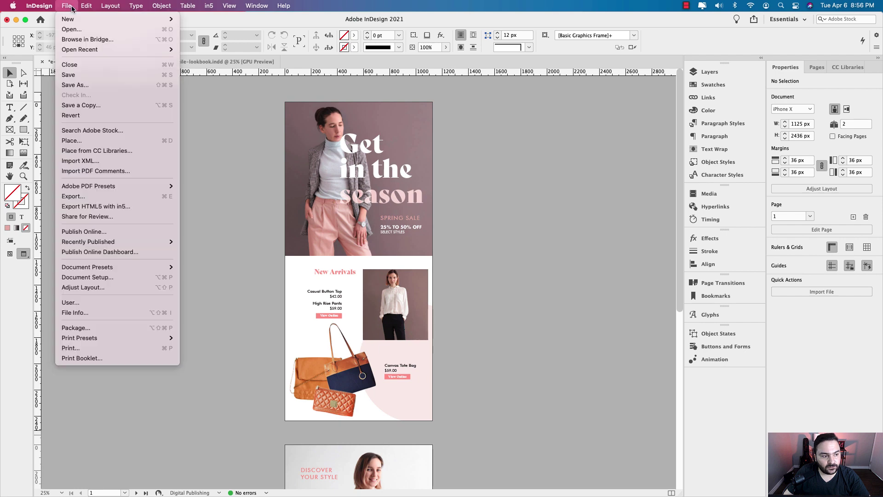
left_click(81, 191)
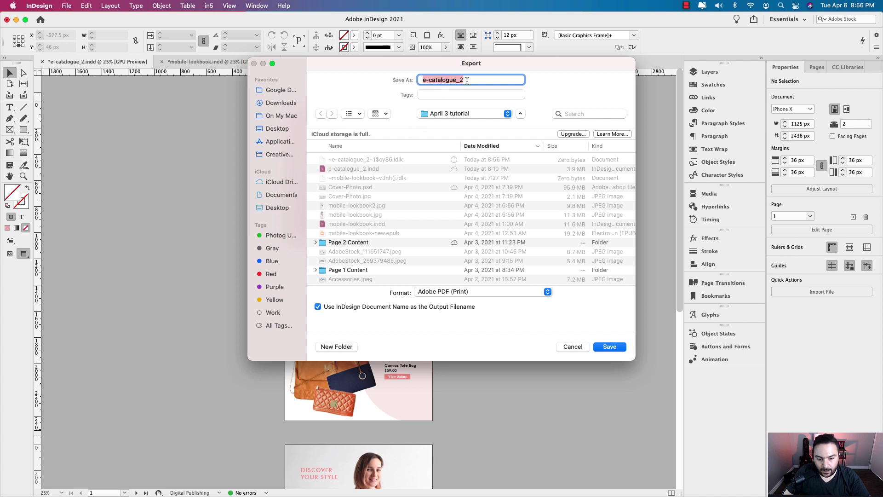
left_click(450, 294)
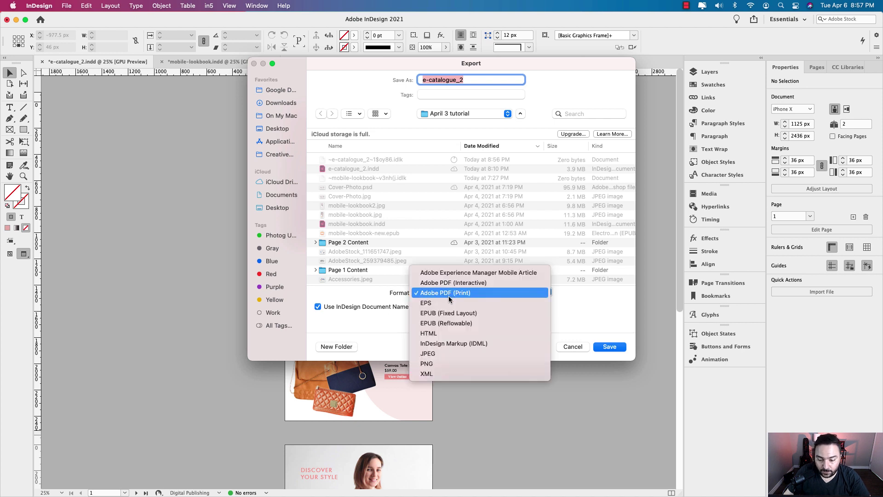
left_click(476, 314)
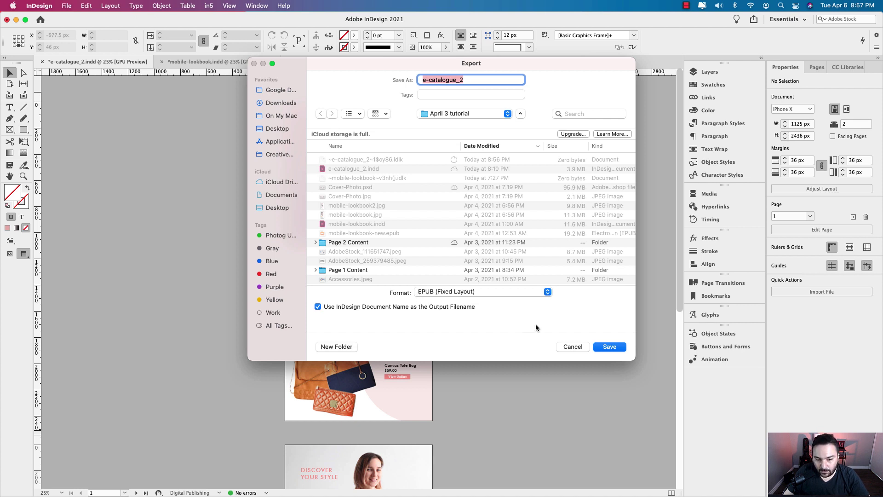
left_click(609, 346)
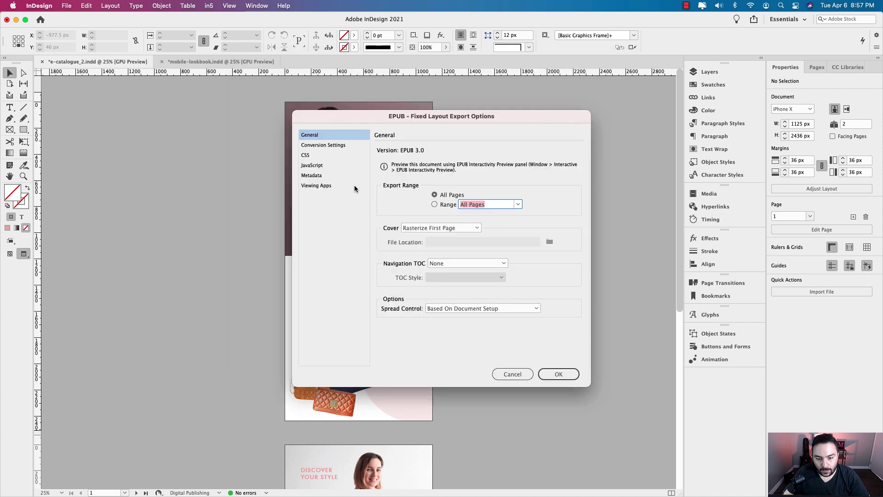
Step: Review the EPUB conversion, CSS, metadata and viewing app options, and run the export with the existing settings
left_click(324, 146)
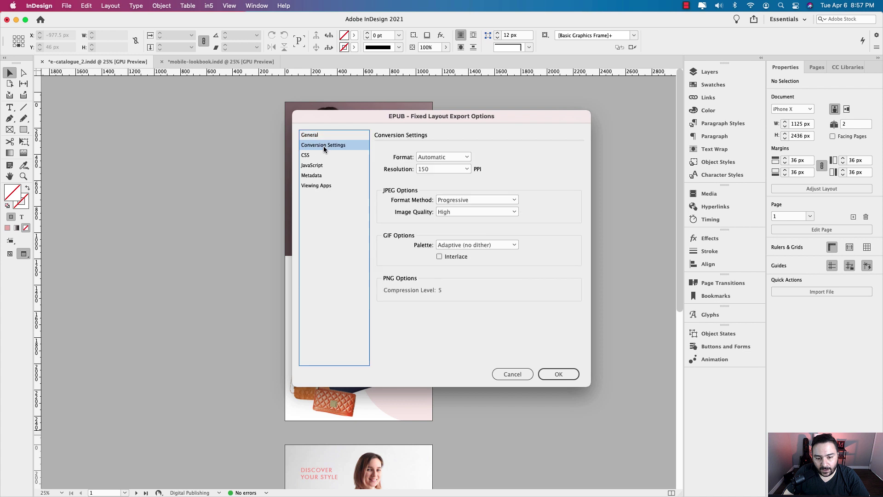
left_click(312, 157)
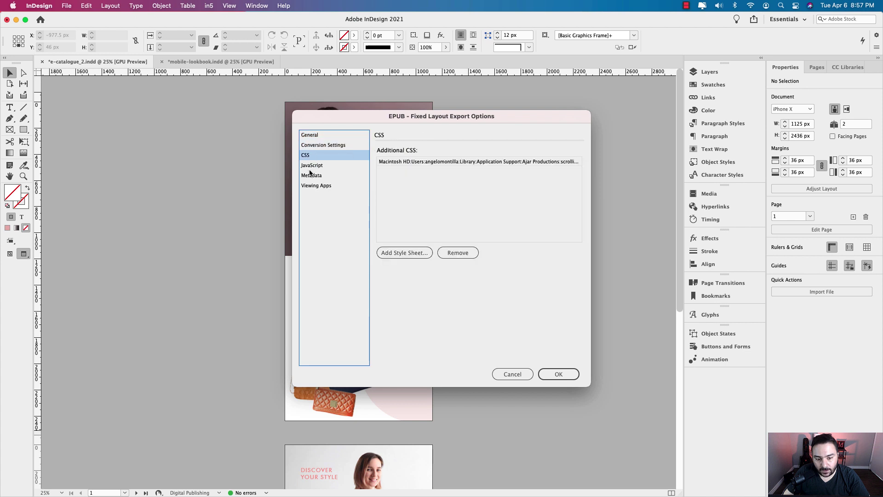
left_click(313, 177)
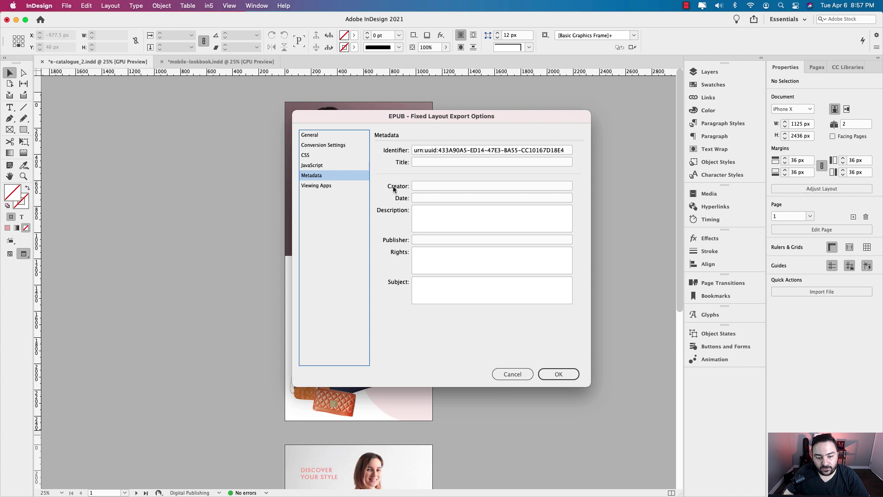
left_click(323, 185)
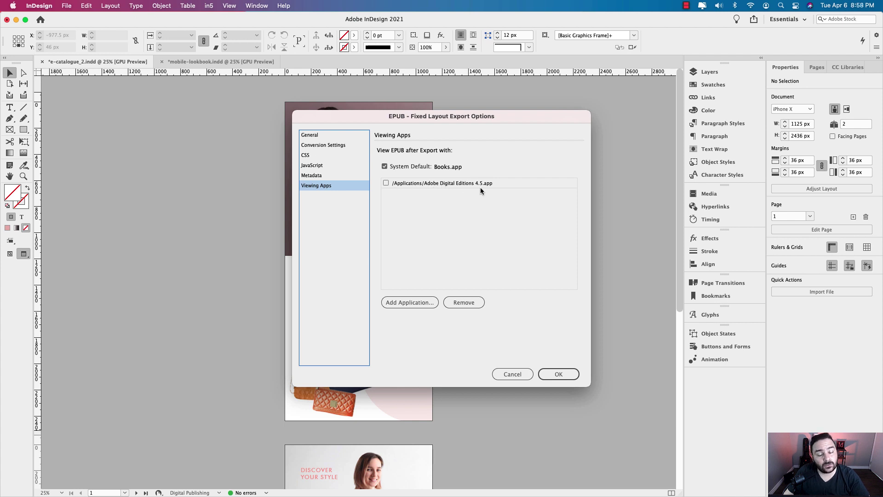
left_click(563, 377)
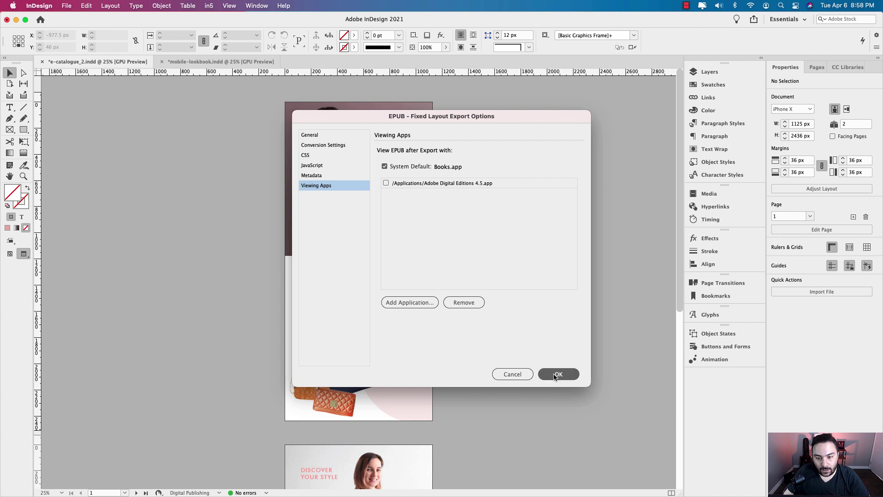